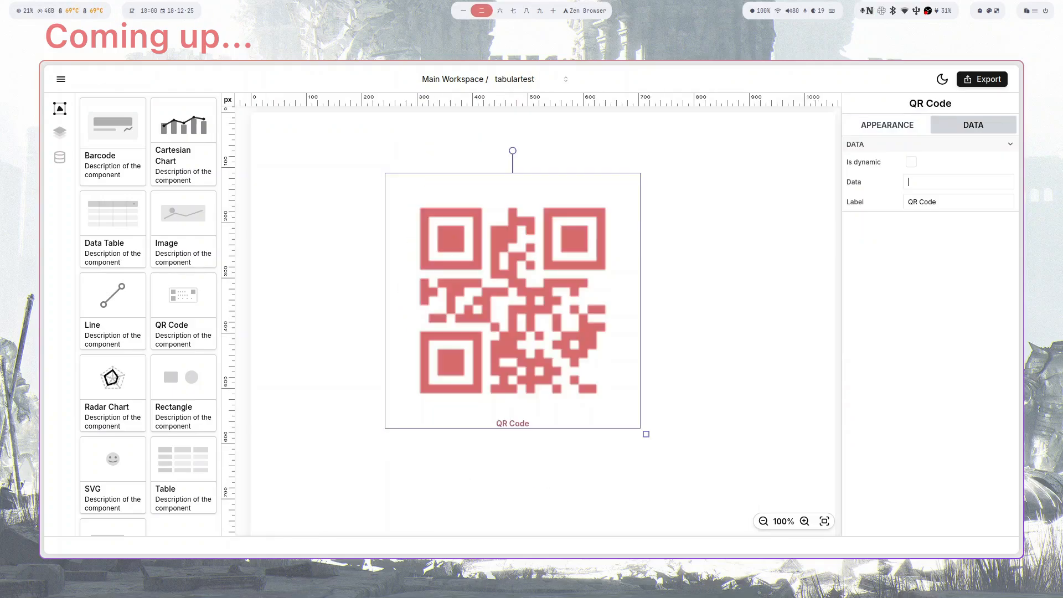
- Retype the QR code's data text as 'You can type any', fixing the 'tyep' typo
type("ou can ")
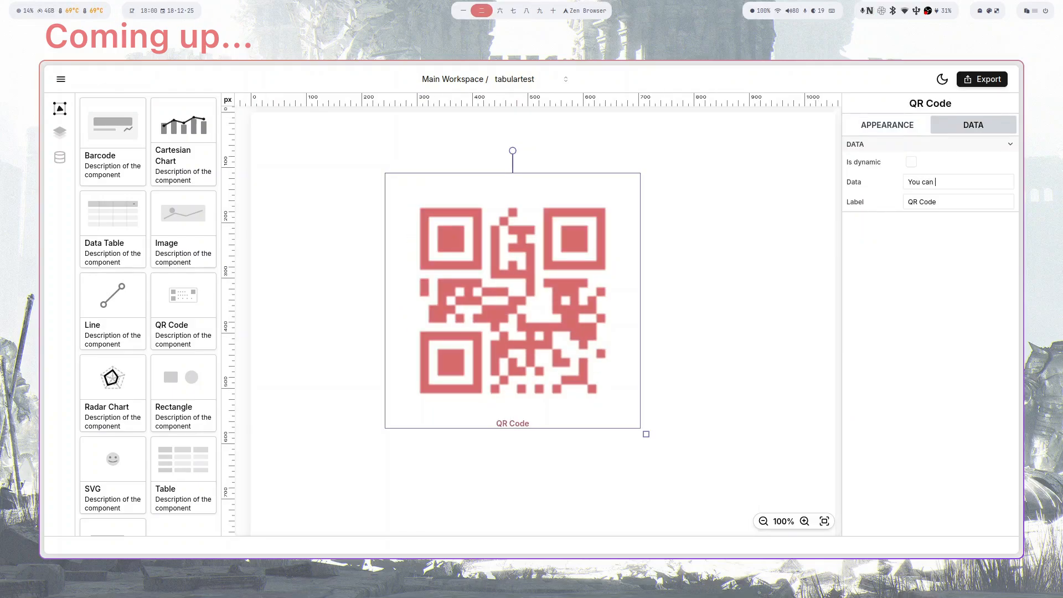
type("tyep an")
key("BackSpace")
key("BackSpace")
key("BackSpace")
key("BackSpace")
key("BackSpace")
type("p")
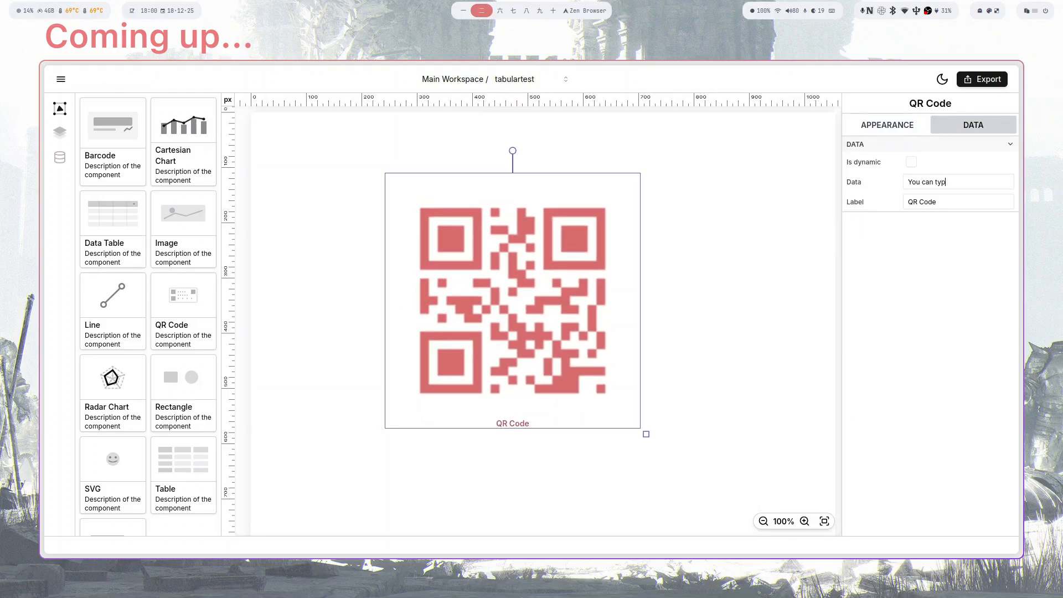
type("e any")
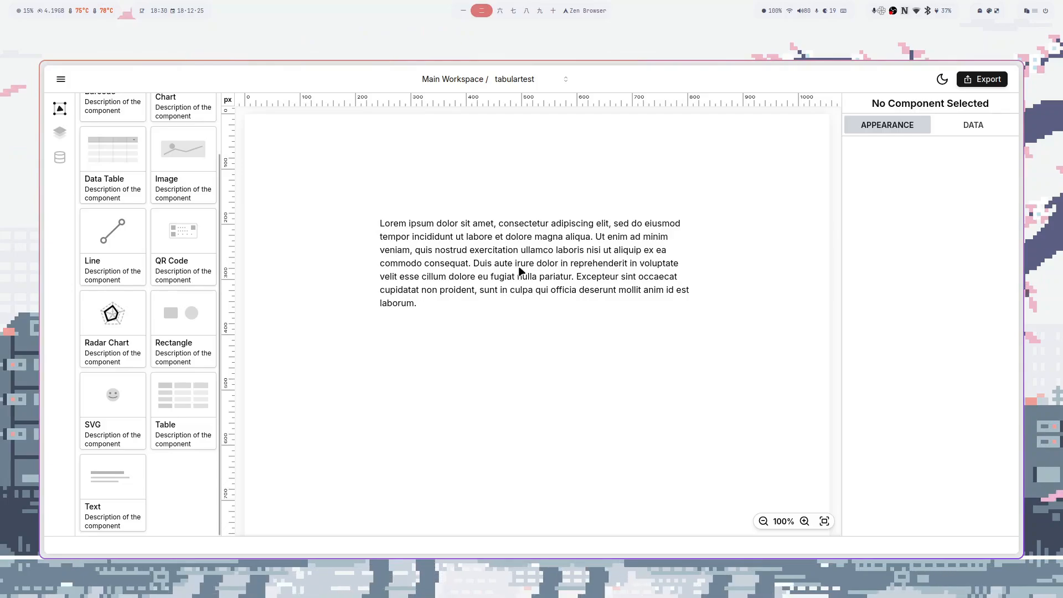
- Create a new Legal-size template named 'helloworld'
left_click(61, 80)
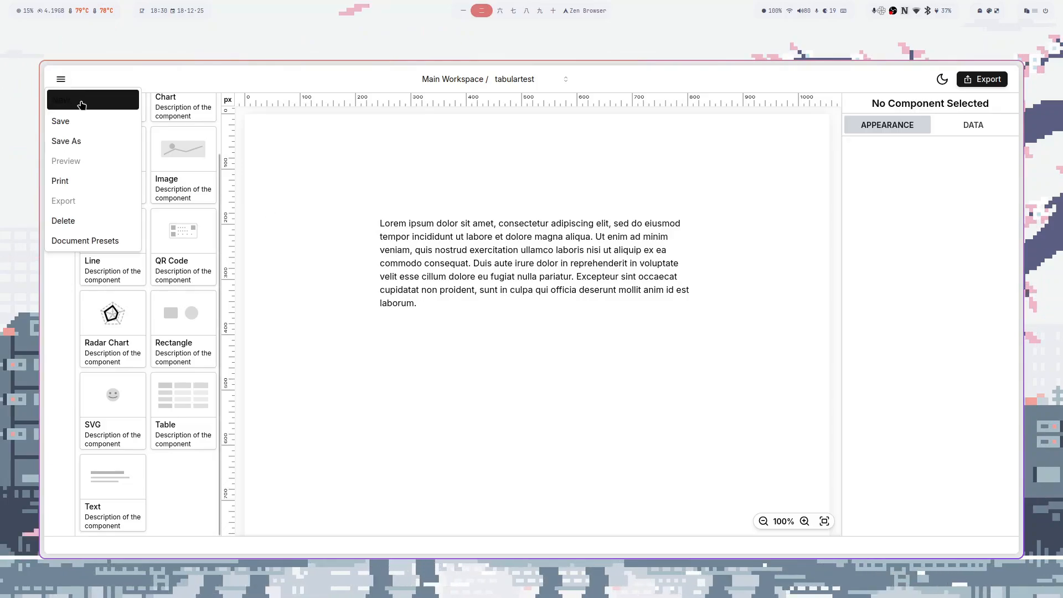
left_click(61, 100)
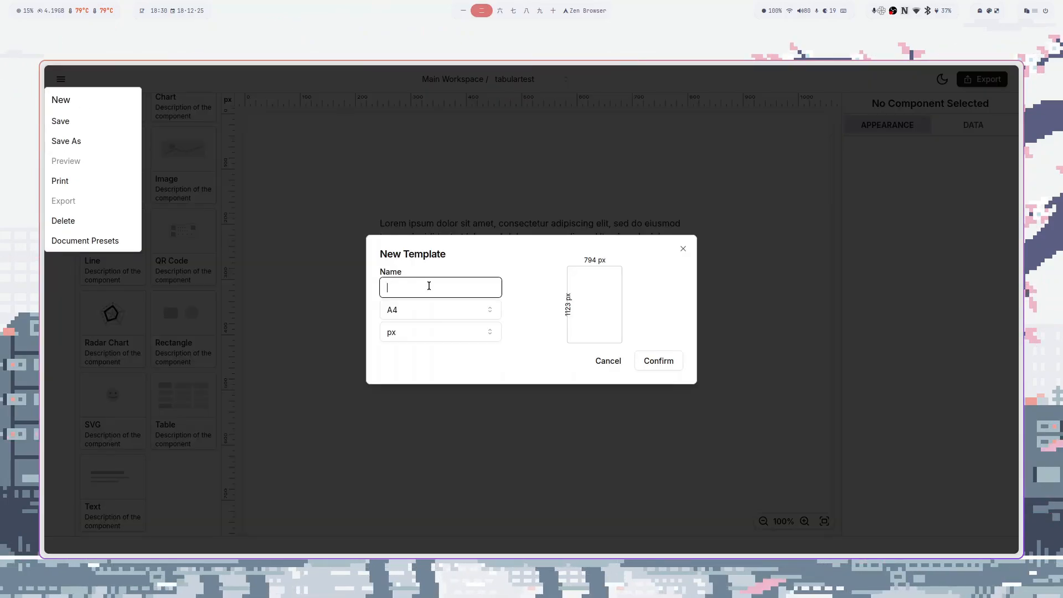
type("helloworld")
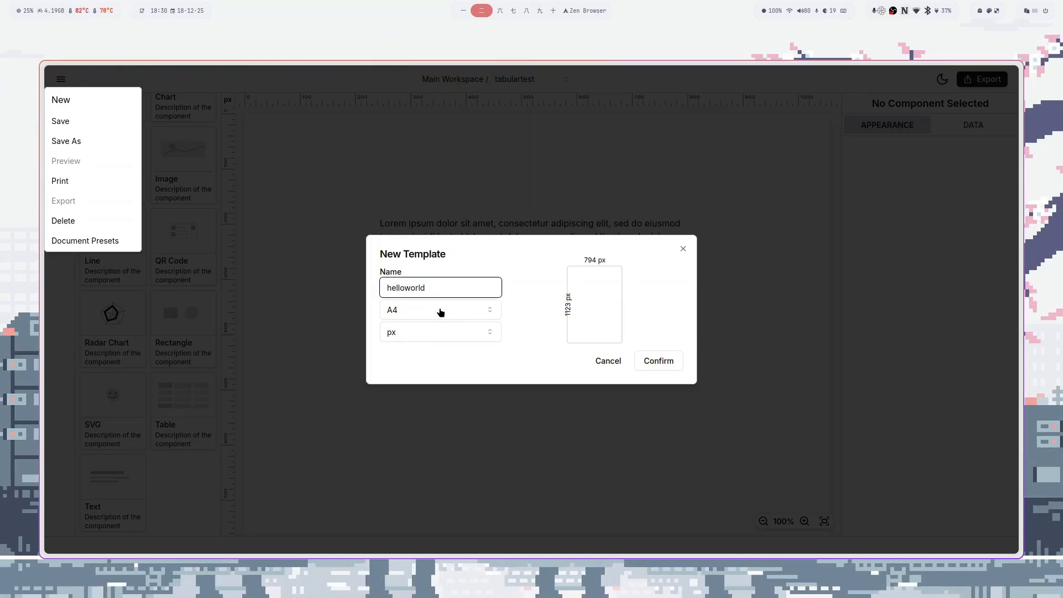
left_click(440, 312)
left_click(423, 368)
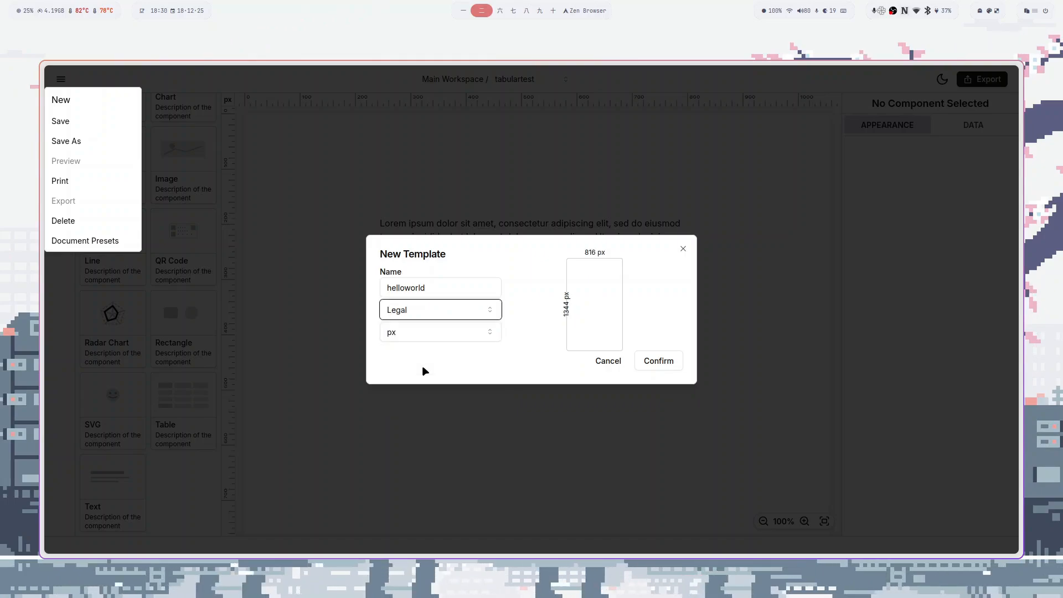
left_click(659, 362)
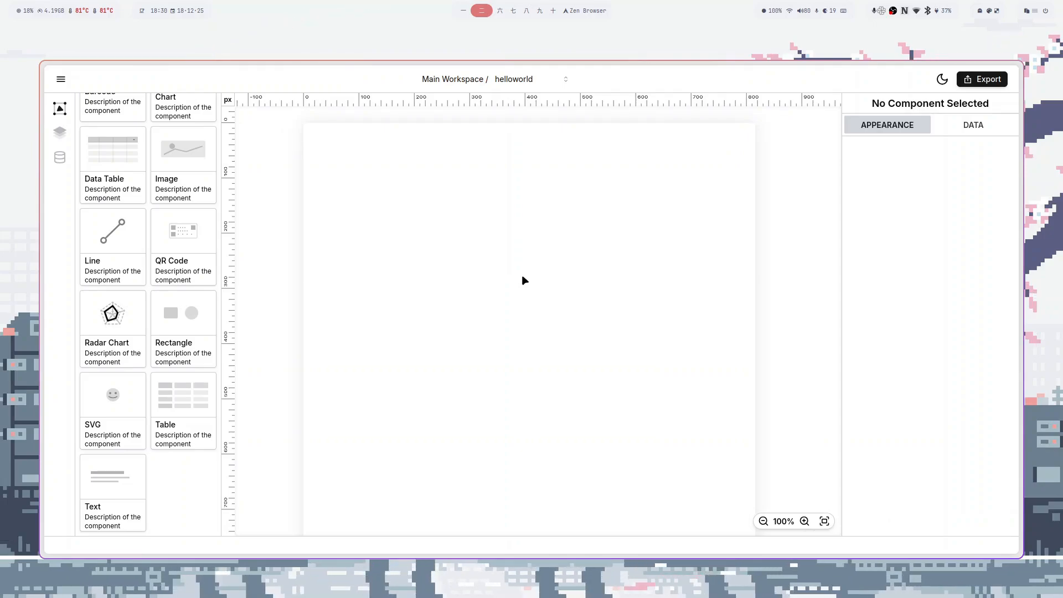
- Switch in turn to the sample, tabulartest and helloworld templates
left_click(533, 80)
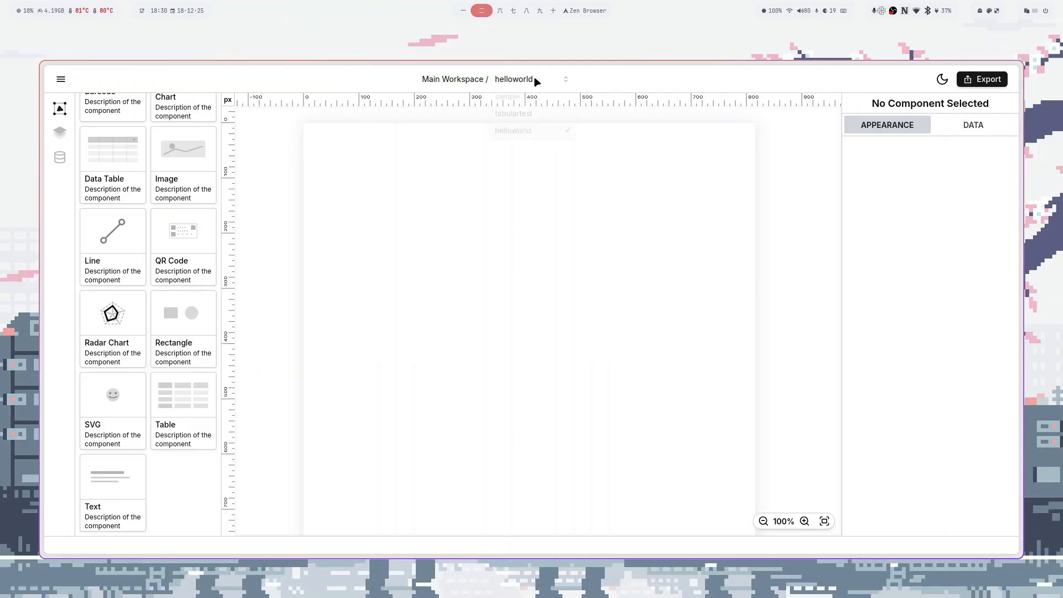
left_click(524, 105)
left_click(523, 81)
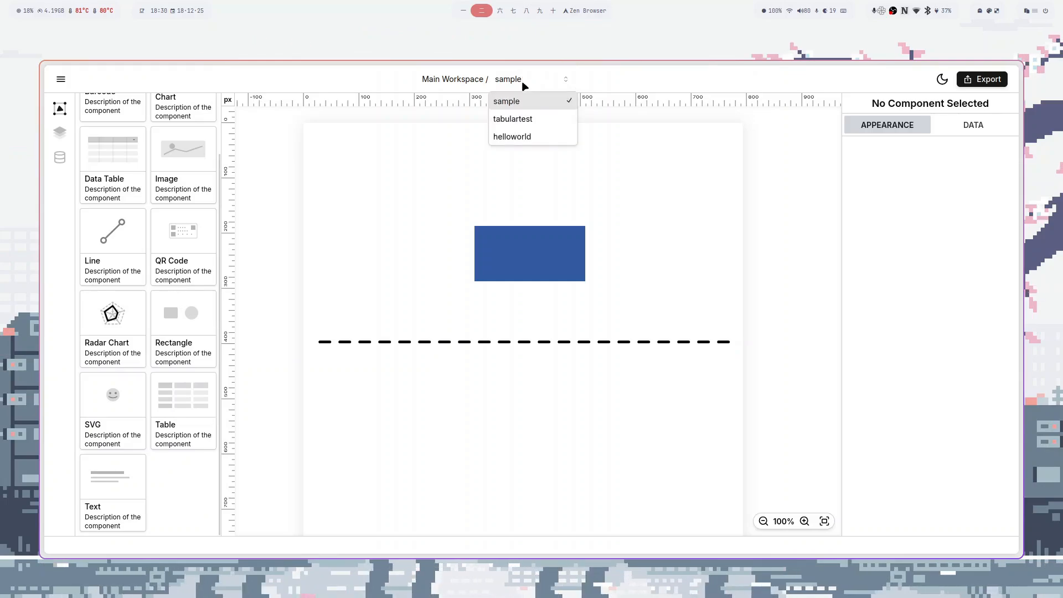
left_click(520, 120)
left_click(514, 84)
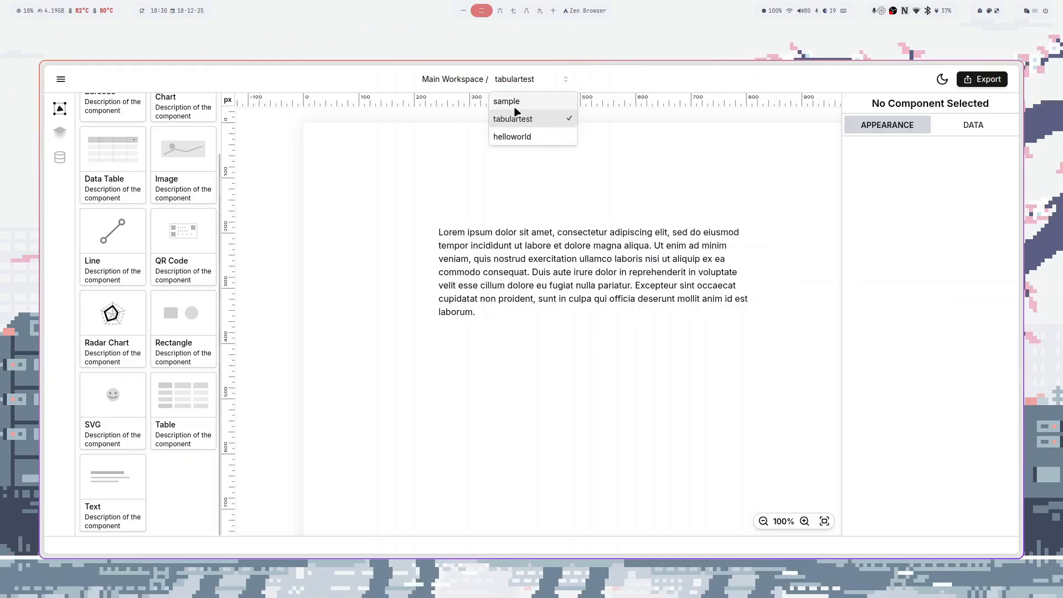
left_click(511, 142)
- Return to the sample template and toggle the dark theme on and back off
left_click(517, 87)
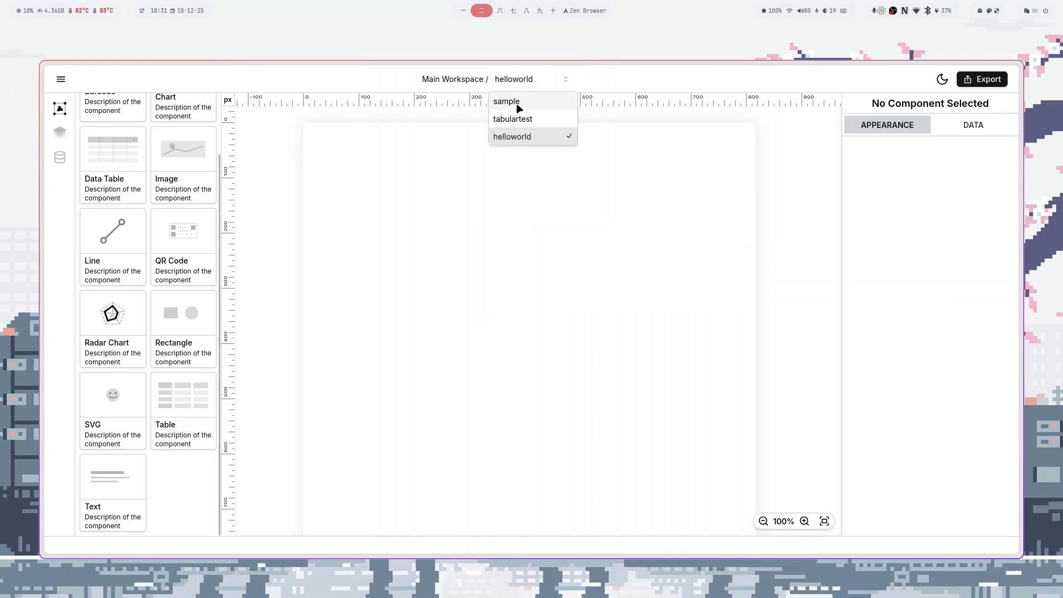
left_click(515, 102)
left_click(507, 152)
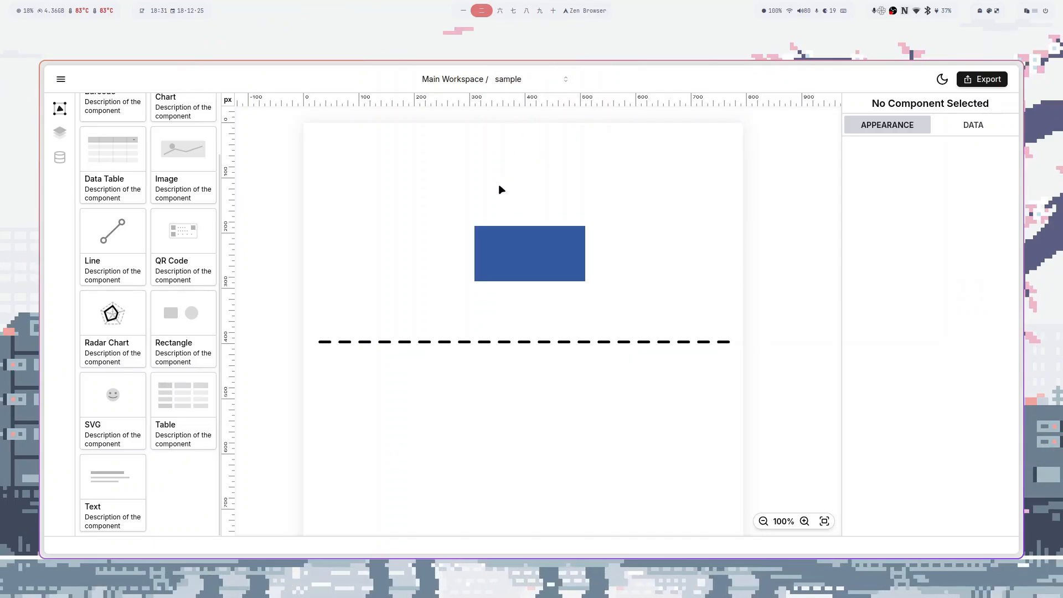
scroll(526, 214, "right", 1)
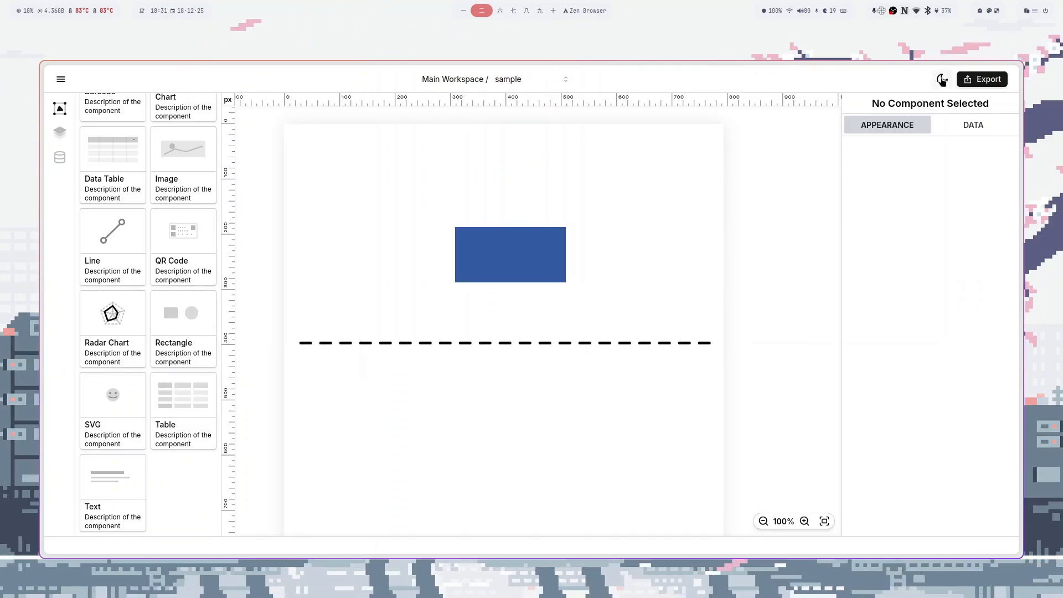
left_click(942, 79)
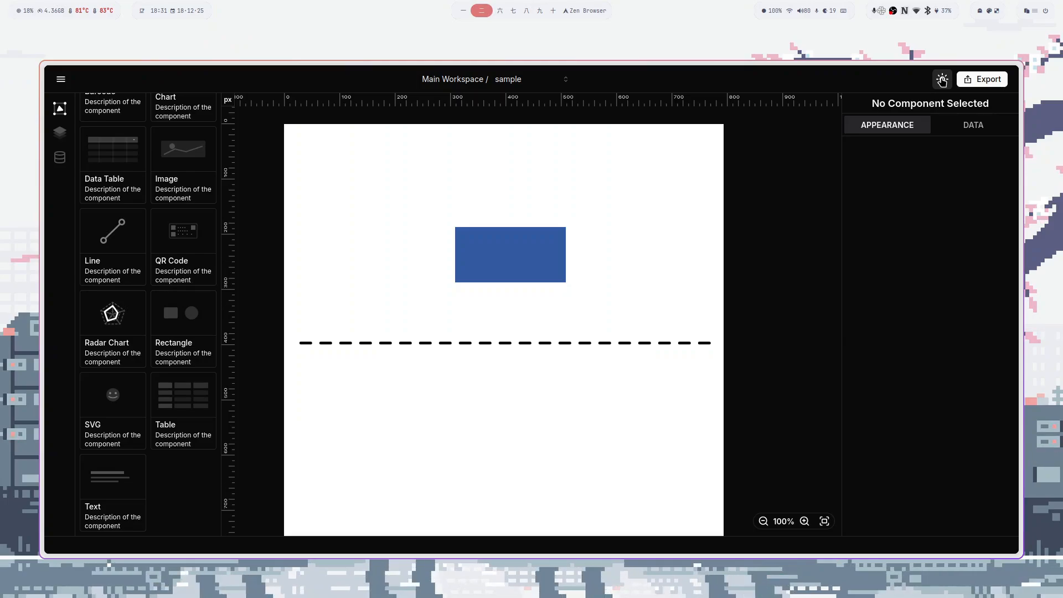
left_click(942, 80)
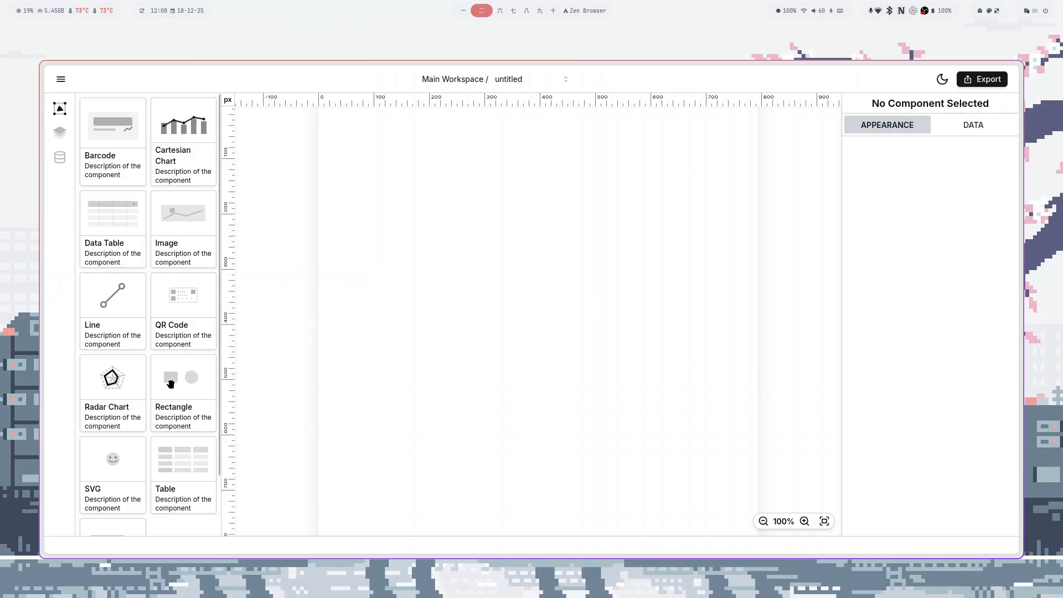
- Place a 200 × 100 blue rectangle at the page centre and review its data and layout properties
left_click_drag(170, 386, 561, 311)
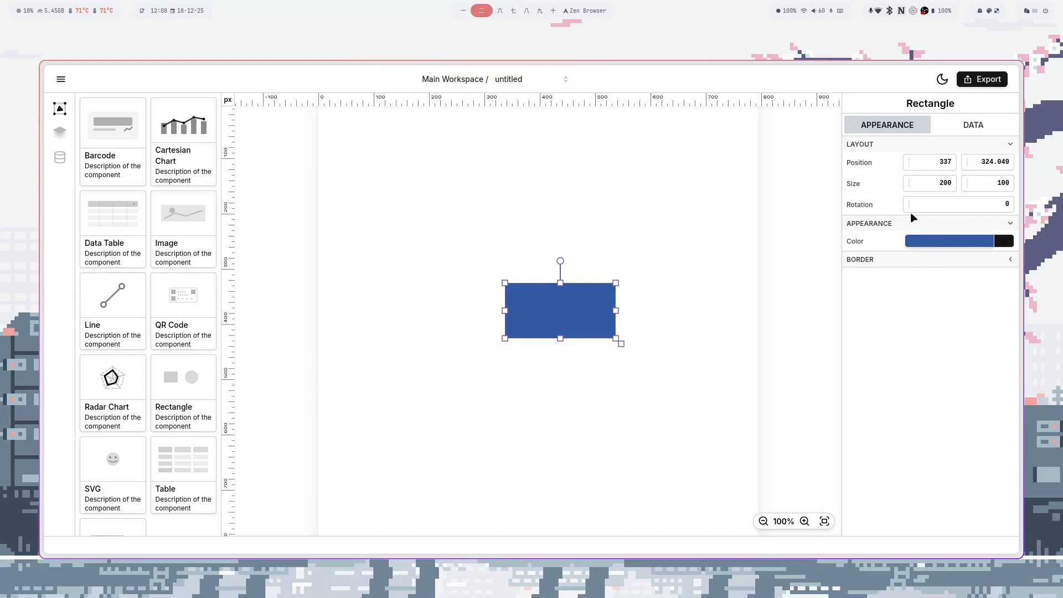
left_click(960, 129)
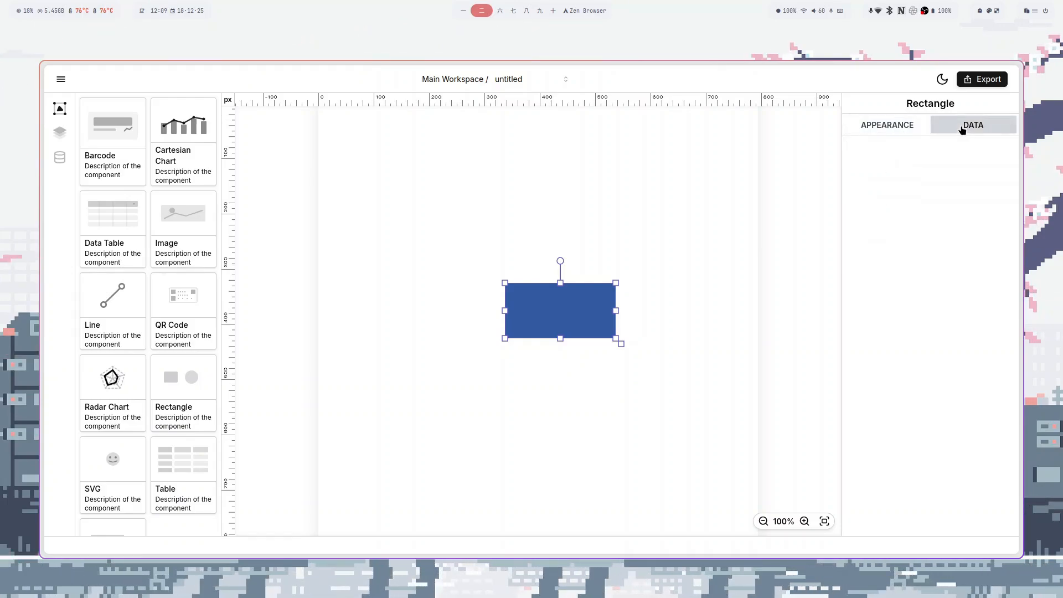
left_click(903, 126)
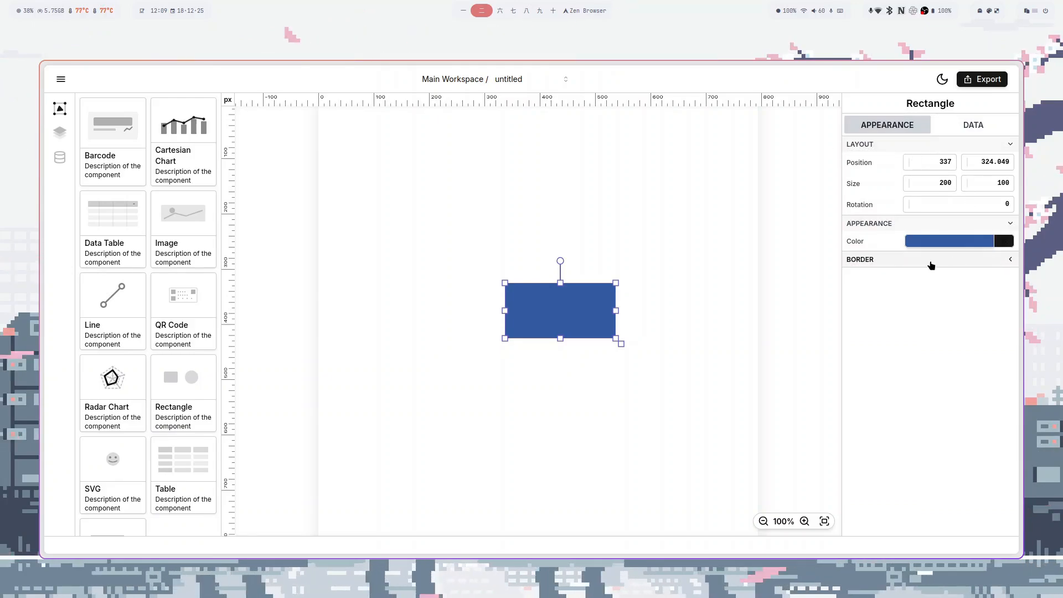
left_click(971, 132)
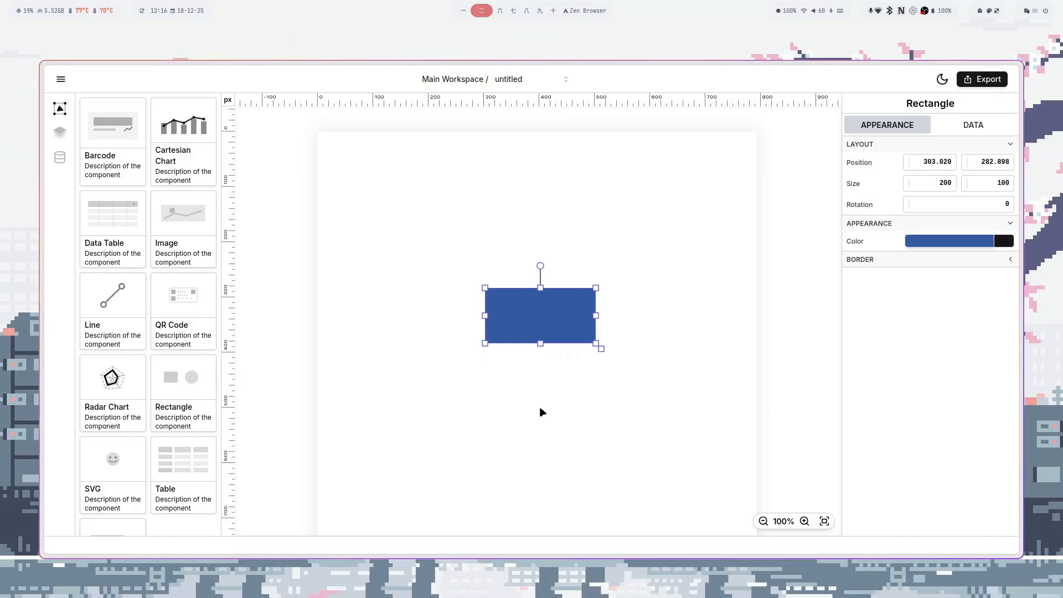
left_click(549, 364)
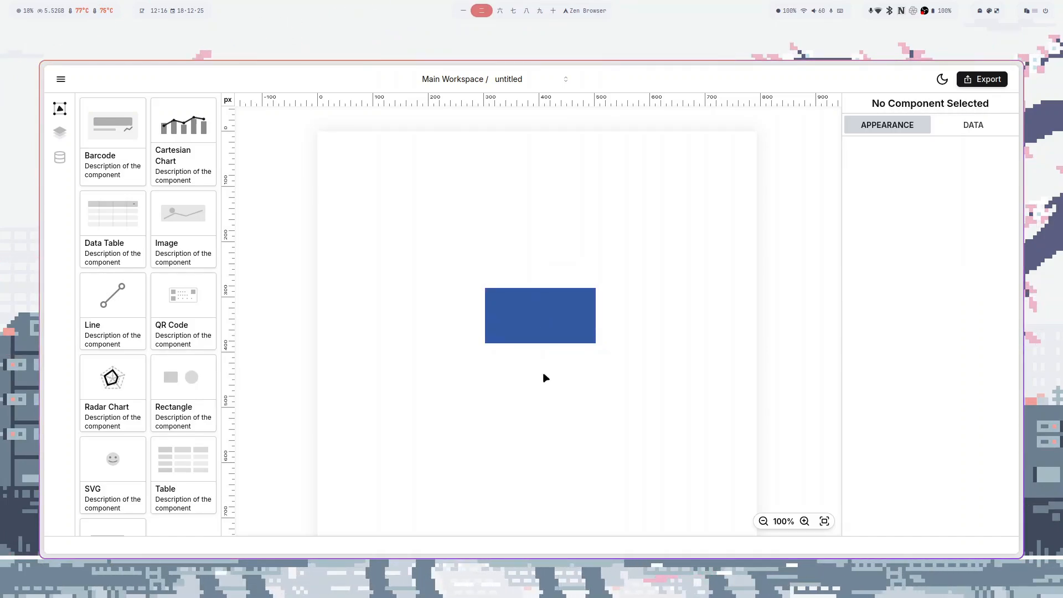
- Practise selecting and deselecting the blue rectangle by clicking and box-selecting
left_click(535, 307)
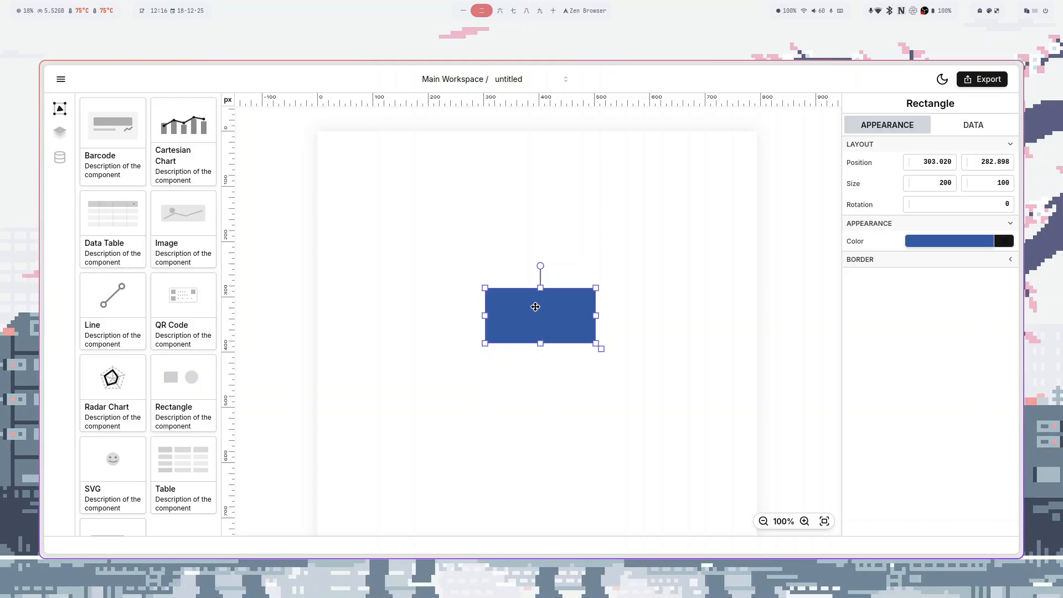
left_click_drag(399, 413, 501, 252)
left_click_drag(647, 229, 589, 303)
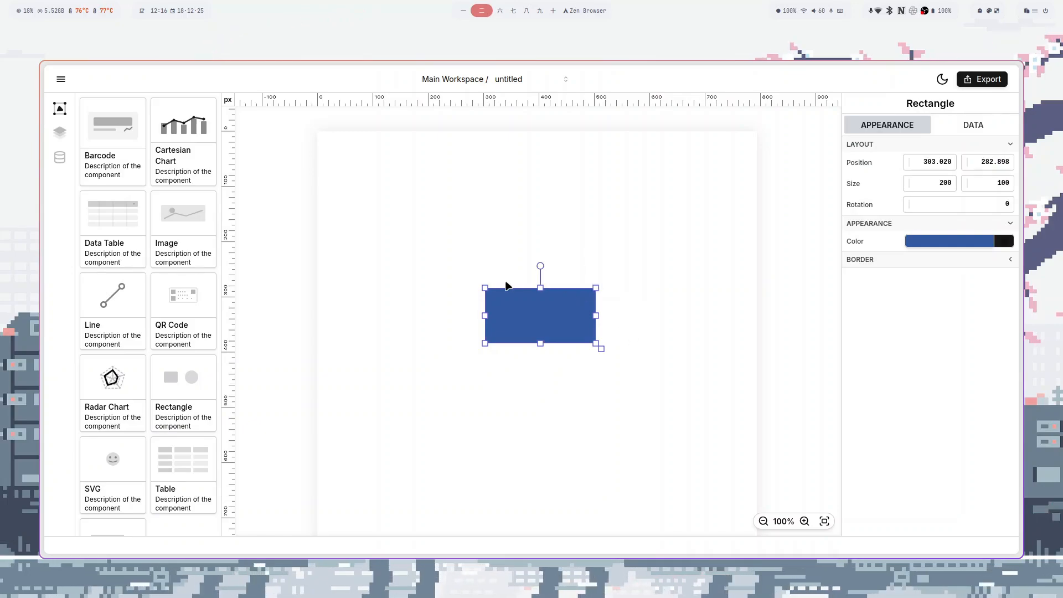
key("Escape")
left_click(433, 326)
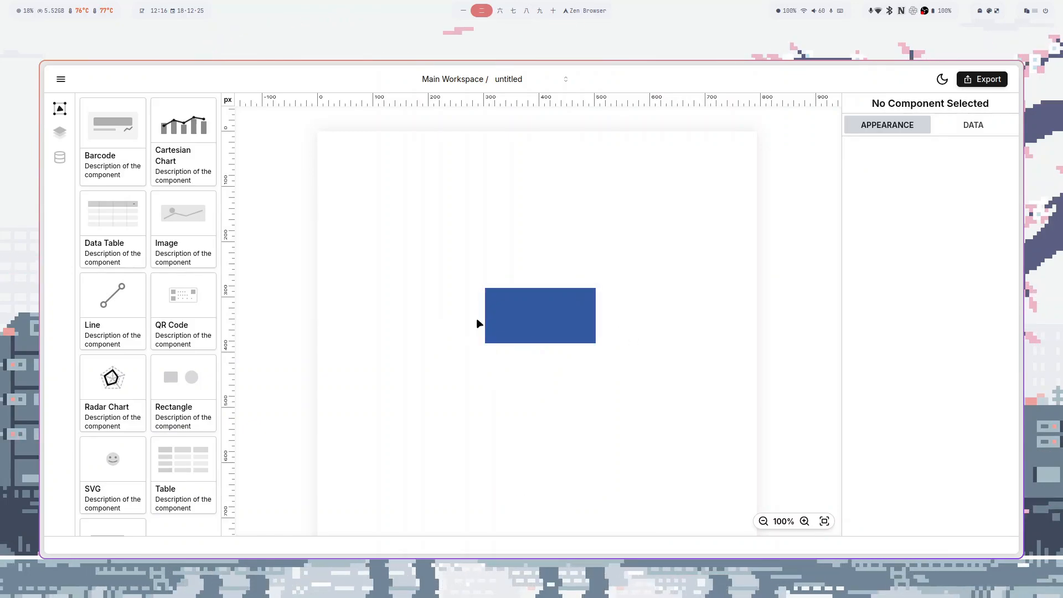
left_click(530, 321)
left_click(459, 253)
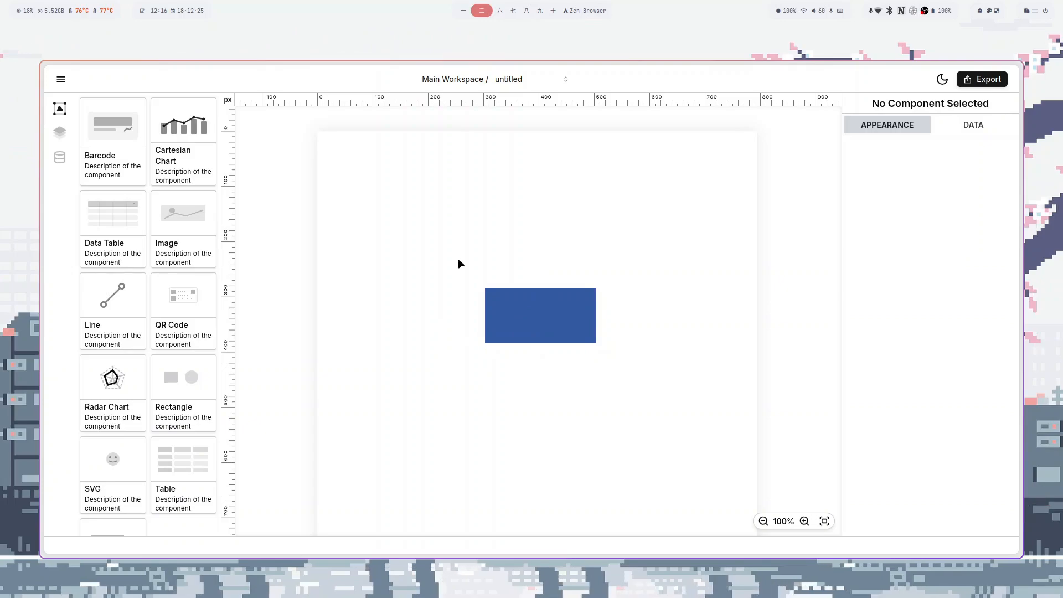
left_click(524, 311)
- Resize the rectangle to about 281 × 244, tilt it, then return it upright at 360°
mouse_move(595, 344)
left_mouse_down()
mouse_move(606, 402)
mouse_move(641, 387)
mouse_move(586, 348)
left_mouse_up()
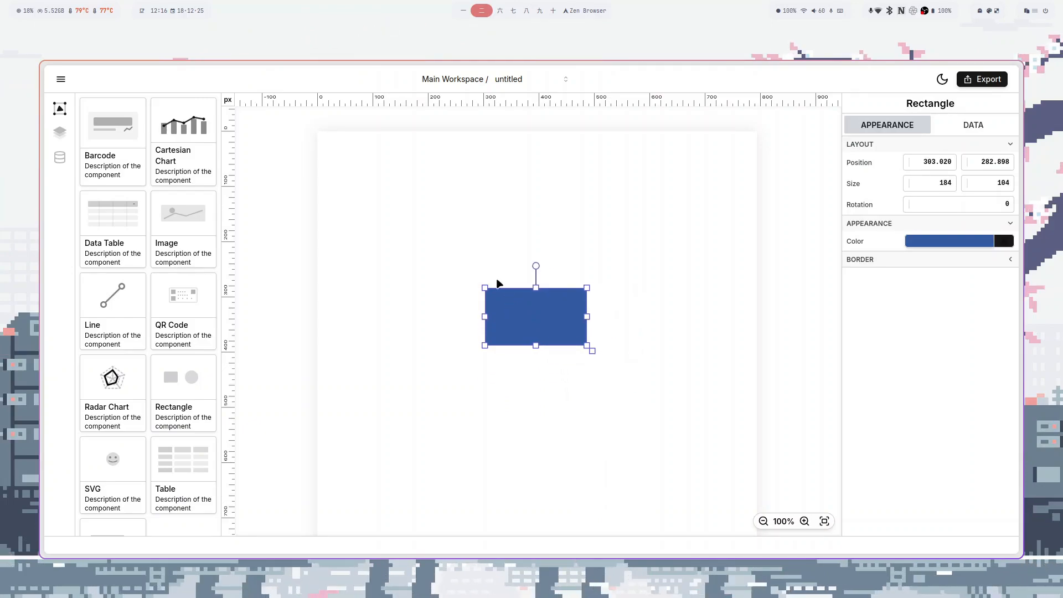
left_click_drag(483, 286, 441, 256)
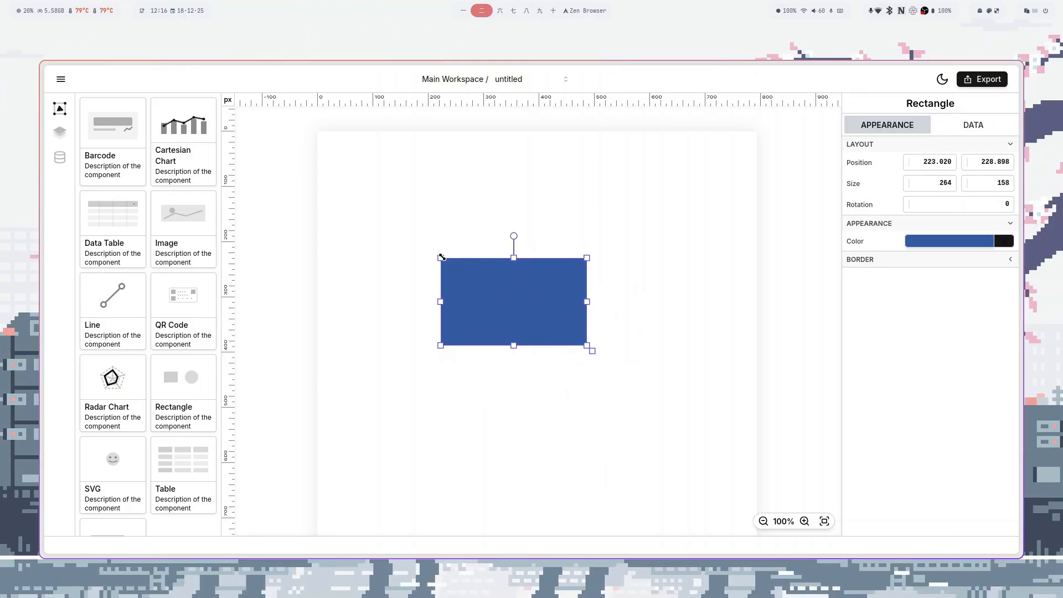
left_click_drag(517, 240, 570, 351)
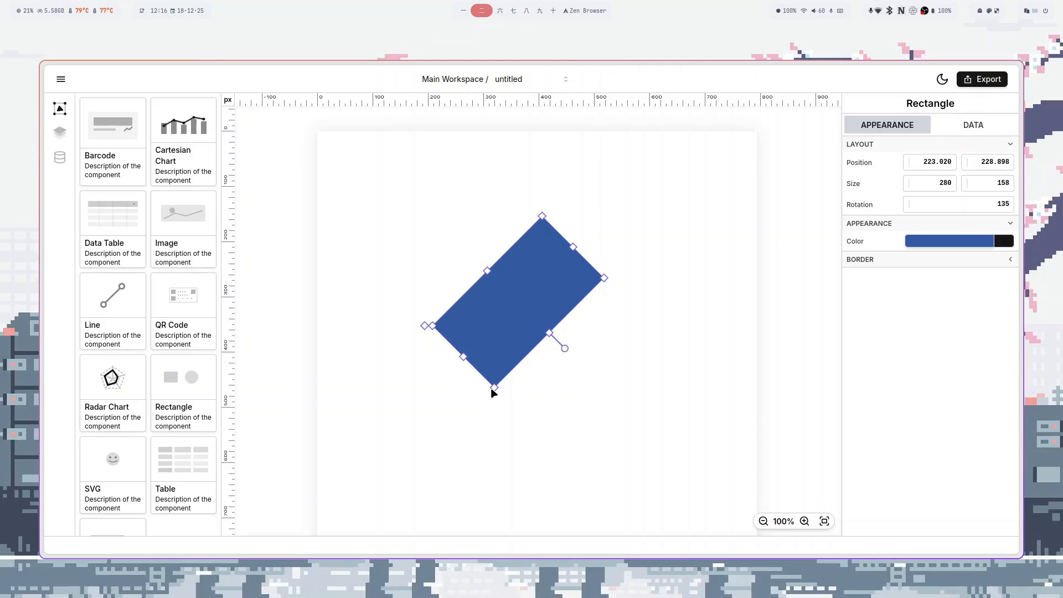
mouse_move(493, 387)
left_mouse_down()
mouse_move(434, 458)
mouse_move(465, 470)
mouse_move(507, 401)
left_mouse_up()
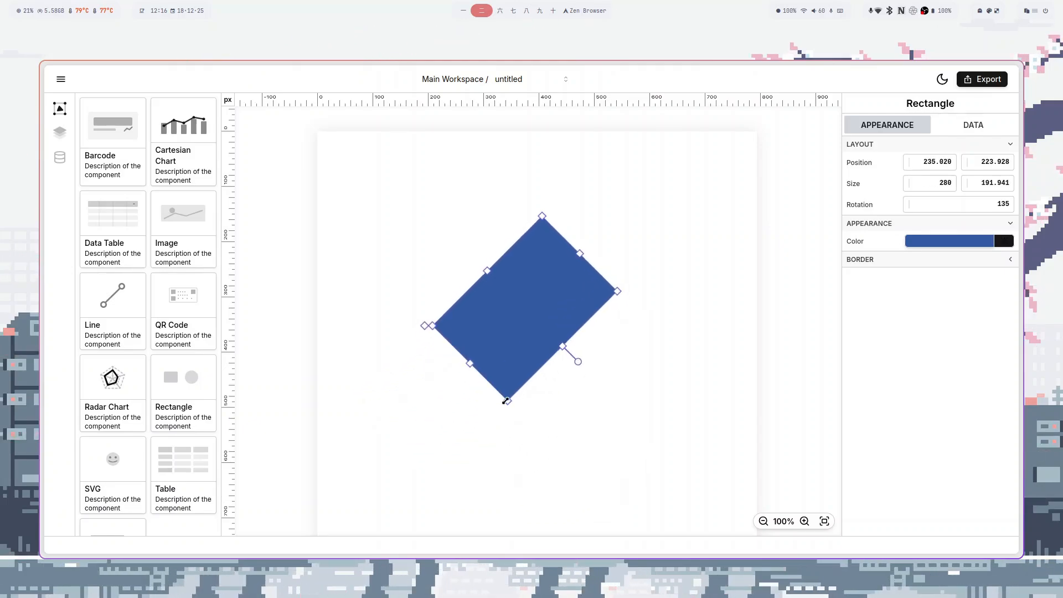
left_click_drag(433, 326, 411, 306)
left_click_drag(578, 361, 509, 201)
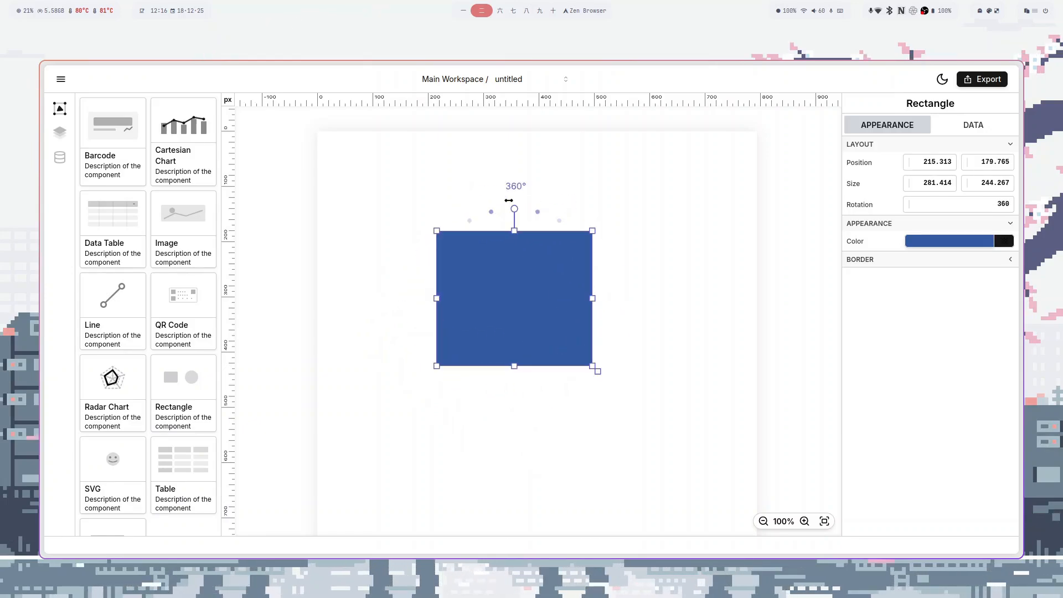
left_click(545, 209)
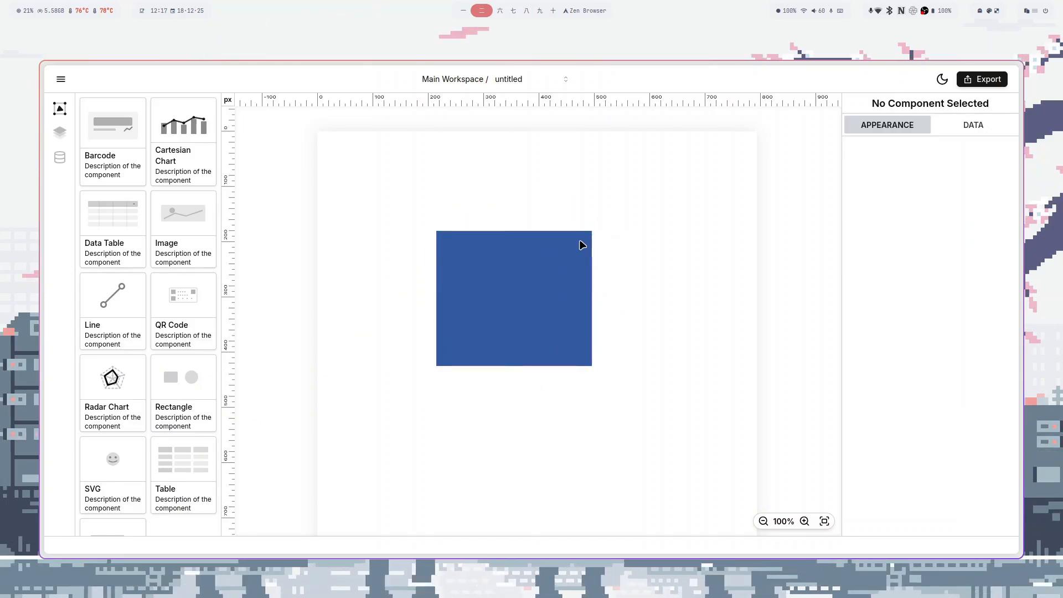
left_click(764, 523)
left_click(765, 522)
left_click(766, 523)
left_click(767, 523)
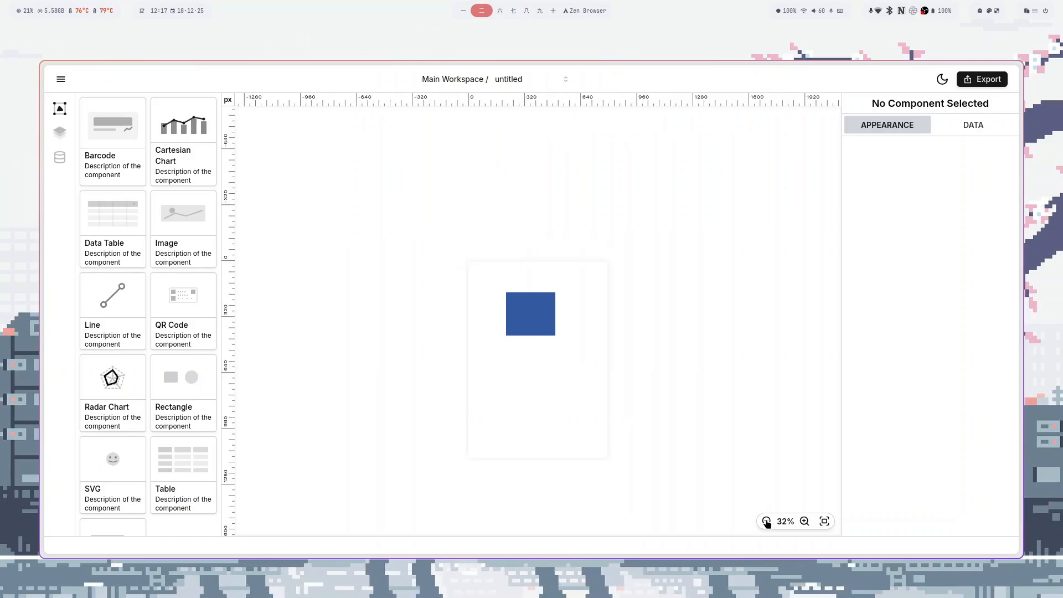
left_click(804, 522)
left_click(804, 521)
left_click(804, 521)
left_click(804, 522)
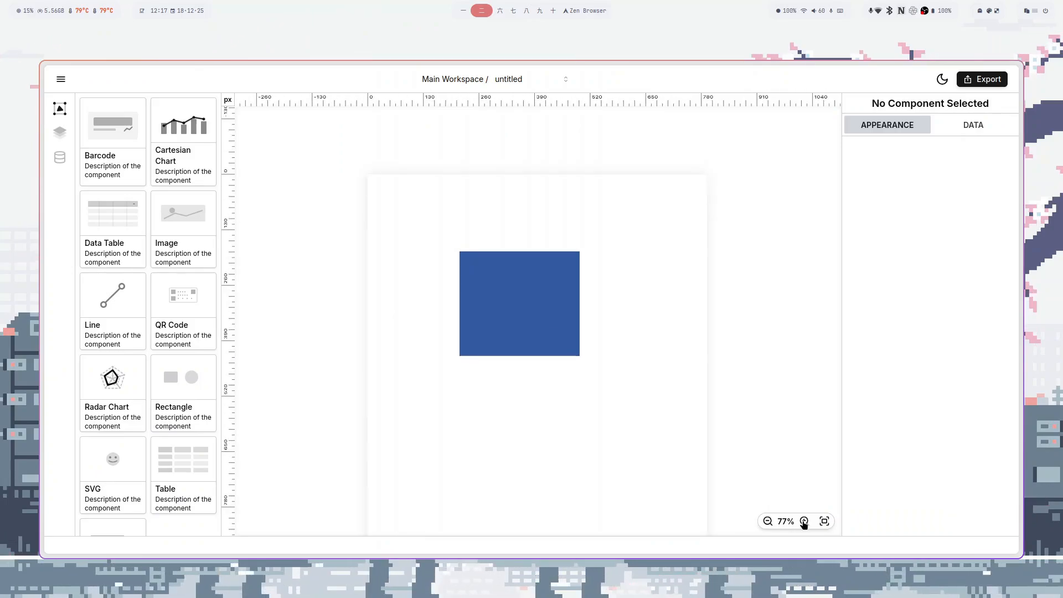
left_click(804, 522)
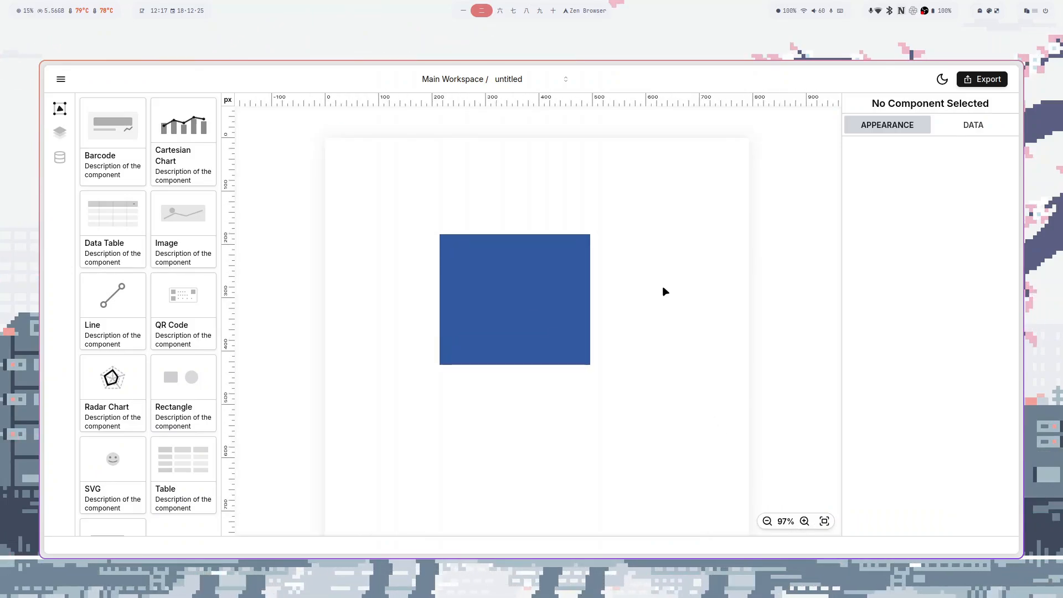
key("ctrl+space")
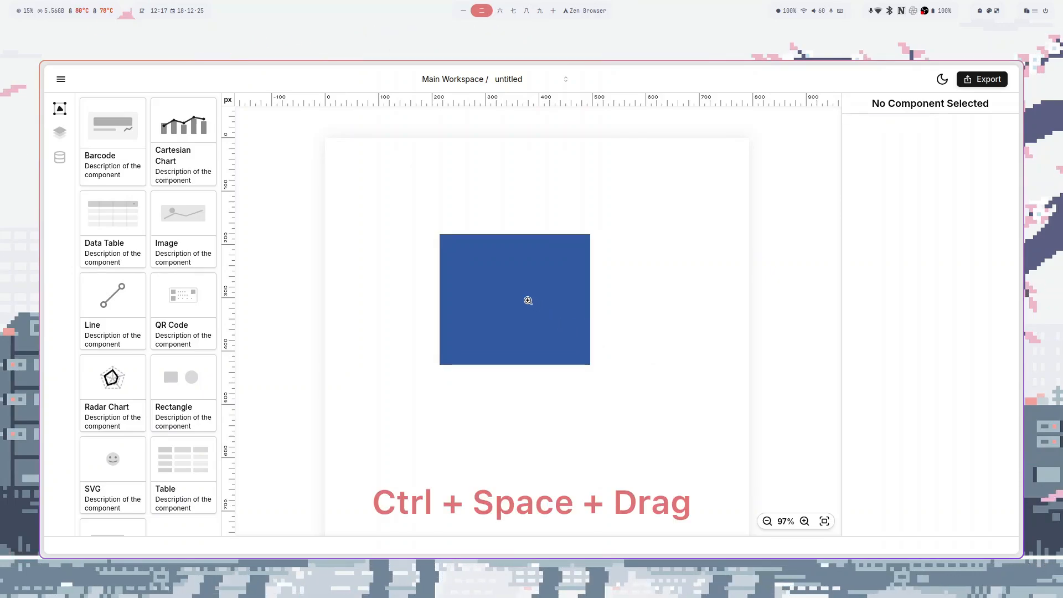
mouse_move(527, 296)
left_mouse_down()
mouse_move(546, 311)
mouse_move(500, 278)
mouse_move(545, 322)
mouse_move(511, 294)
left_mouse_up()
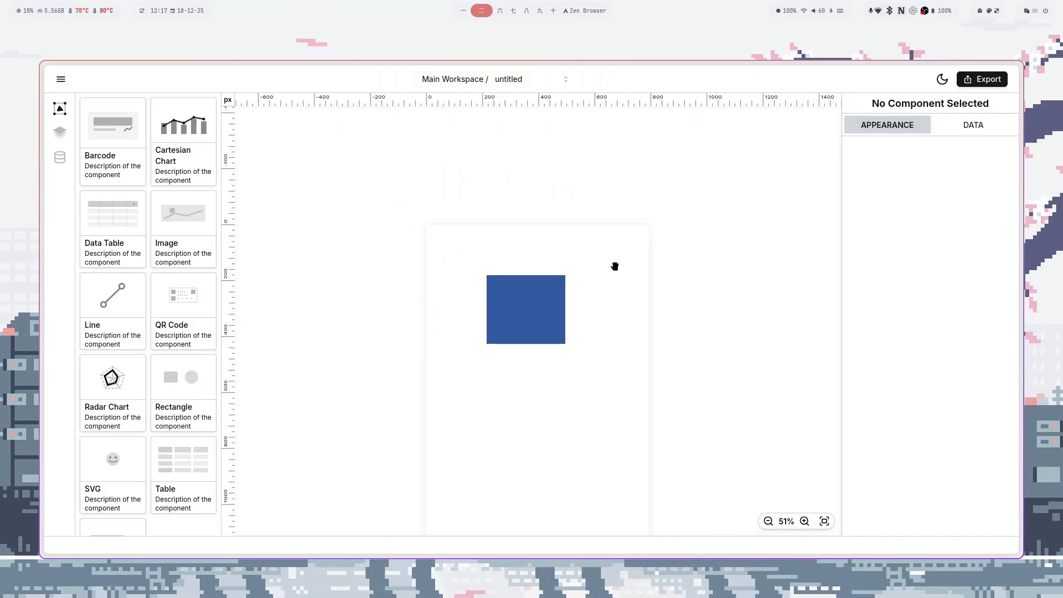
left_click_drag(614, 266, 475, 420)
left_click_drag(530, 386, 439, 445)
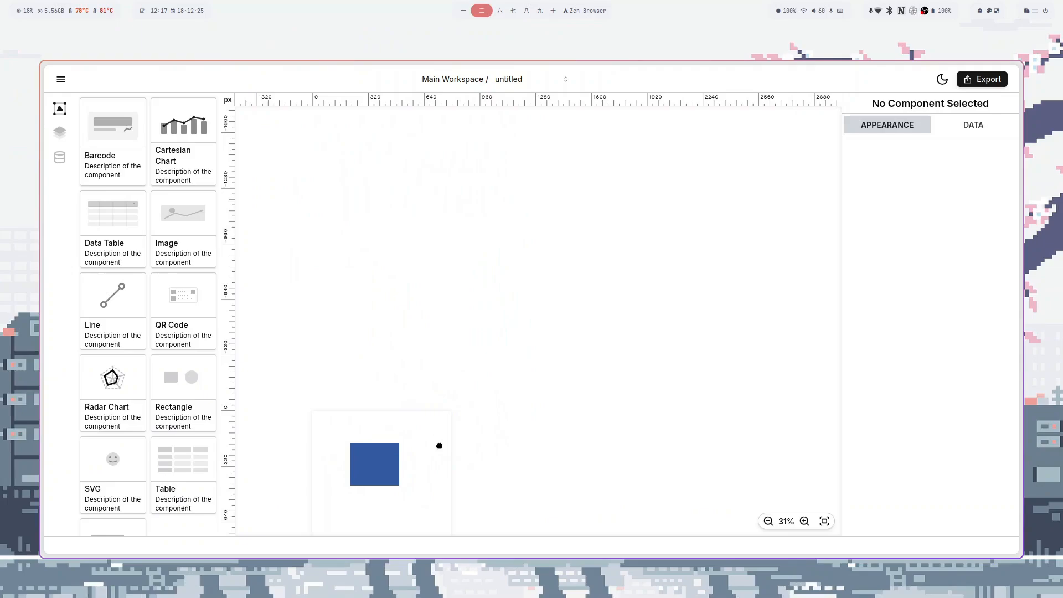
left_click(825, 522)
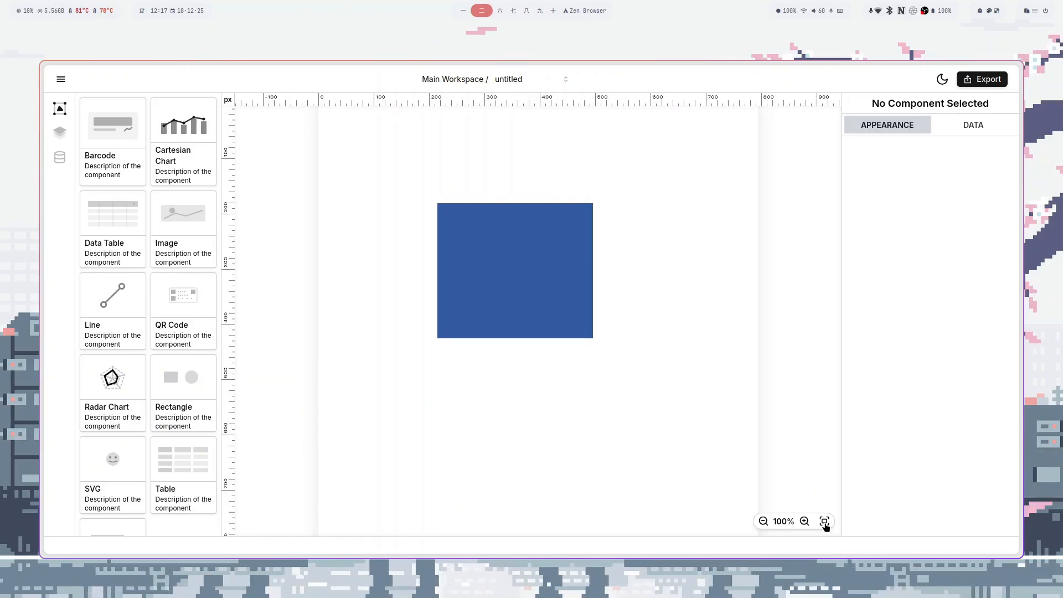
left_click(541, 288)
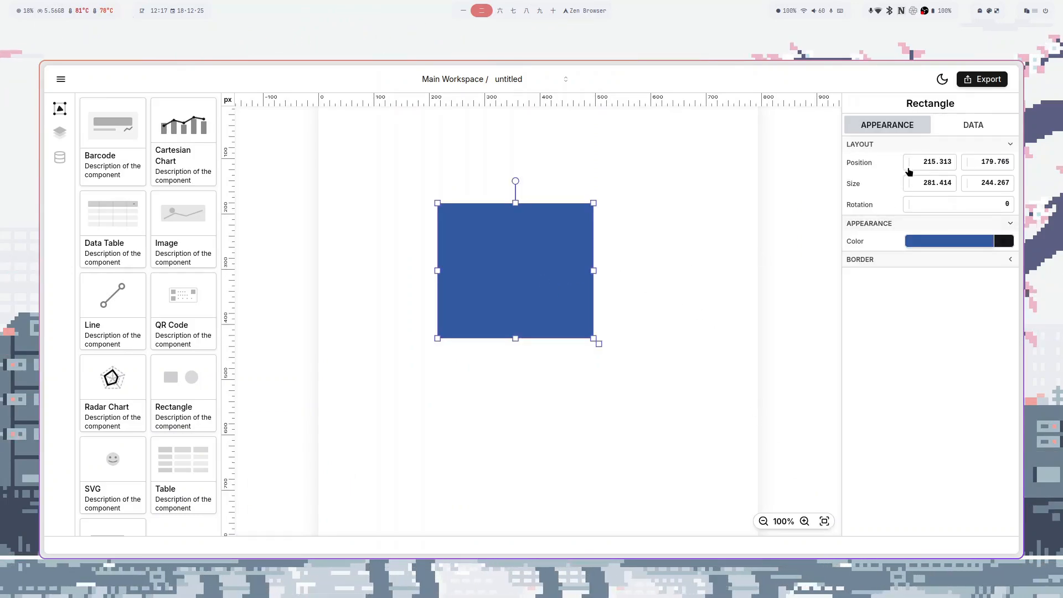
- Scrub the Layout position fields, with Ctrl and Shift steps, to place the rectangle near 221, 218
left_click_drag(909, 161, 855, 162)
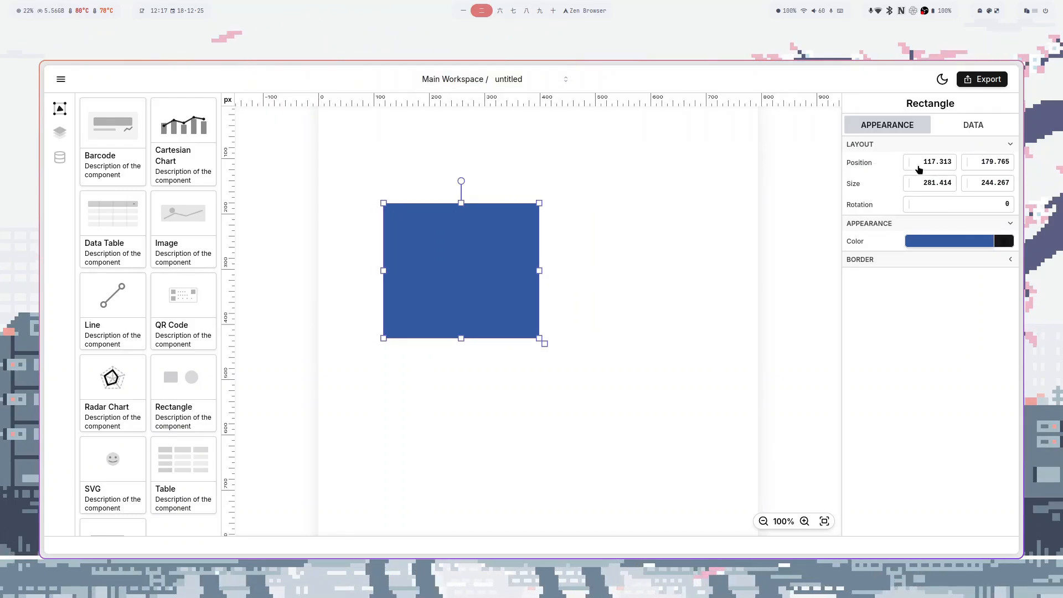
left_click_drag(967, 162, 909, 204)
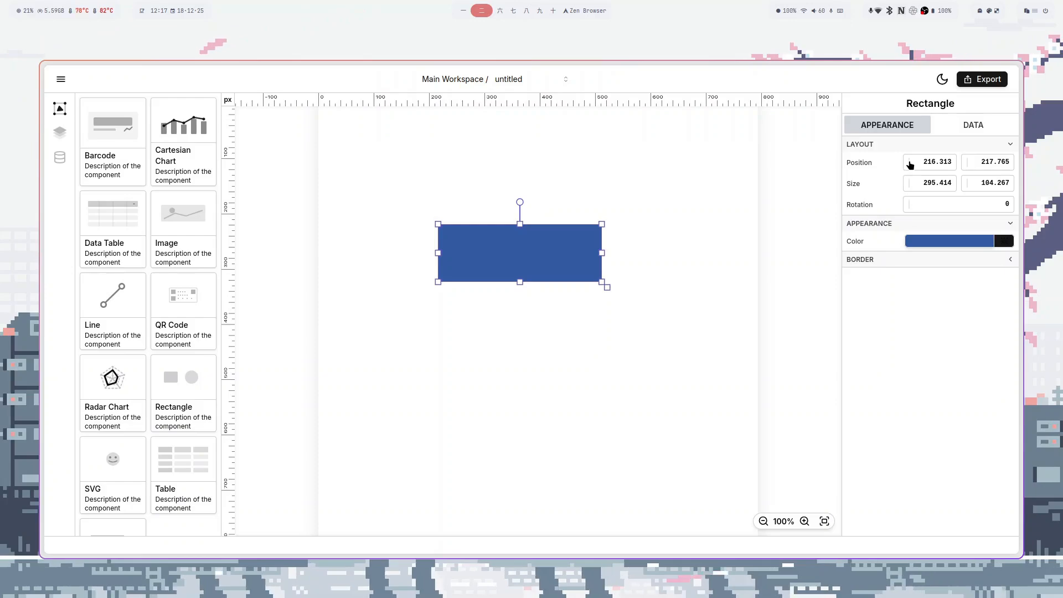
mouse_move(910, 165)
left_mouse_down()
mouse_move(867, 162)
mouse_move(911, 162)
left_mouse_up()
key("ctrl")
key("shift")
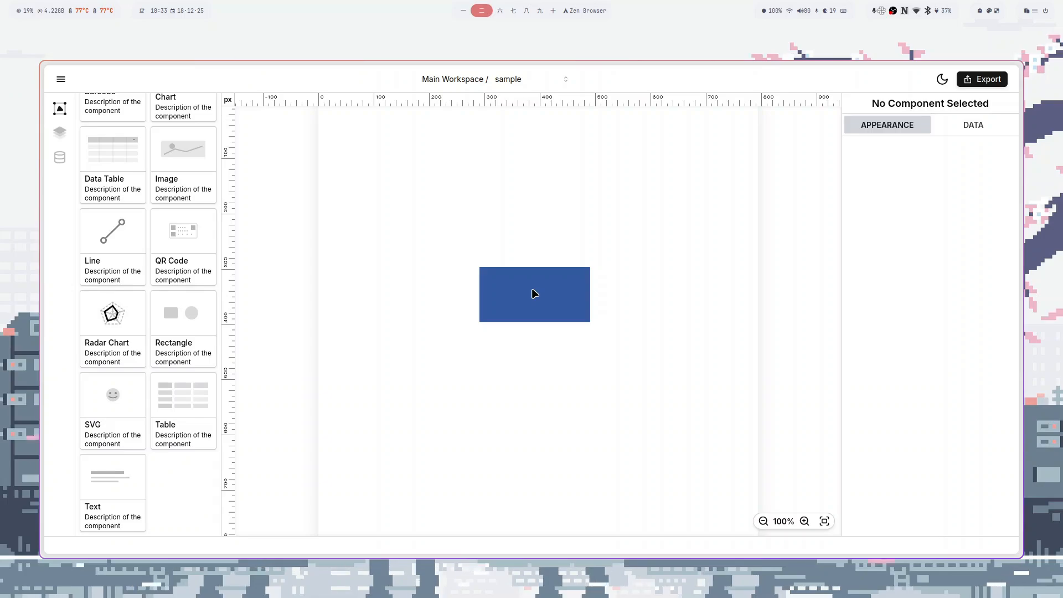
- Select the sample template's rectangle and delete it
left_click(534, 294)
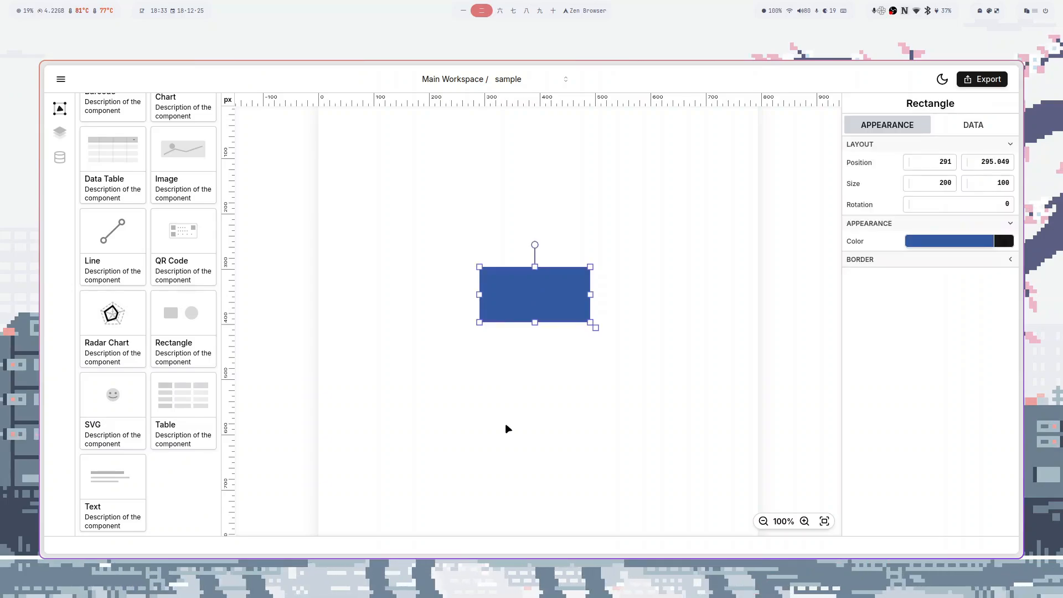
key("Delete")
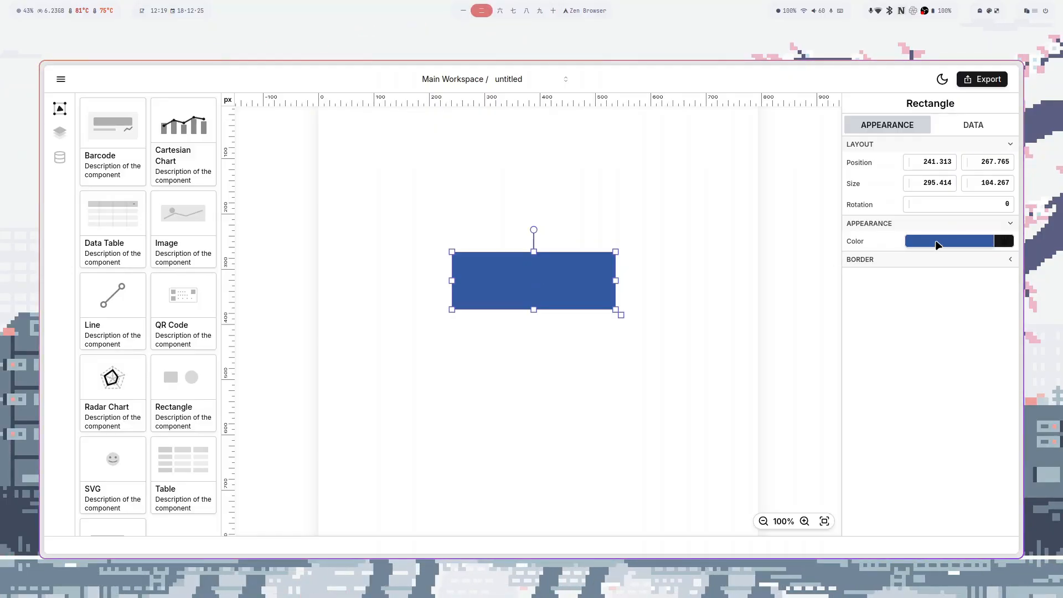
- Change the rectangle's fill colour to the brighter blue #5089eb
left_click(935, 242)
mouse_move(959, 314)
left_mouse_down()
mouse_move(990, 293)
mouse_move(926, 295)
mouse_move(987, 296)
mouse_move(968, 309)
left_mouse_up()
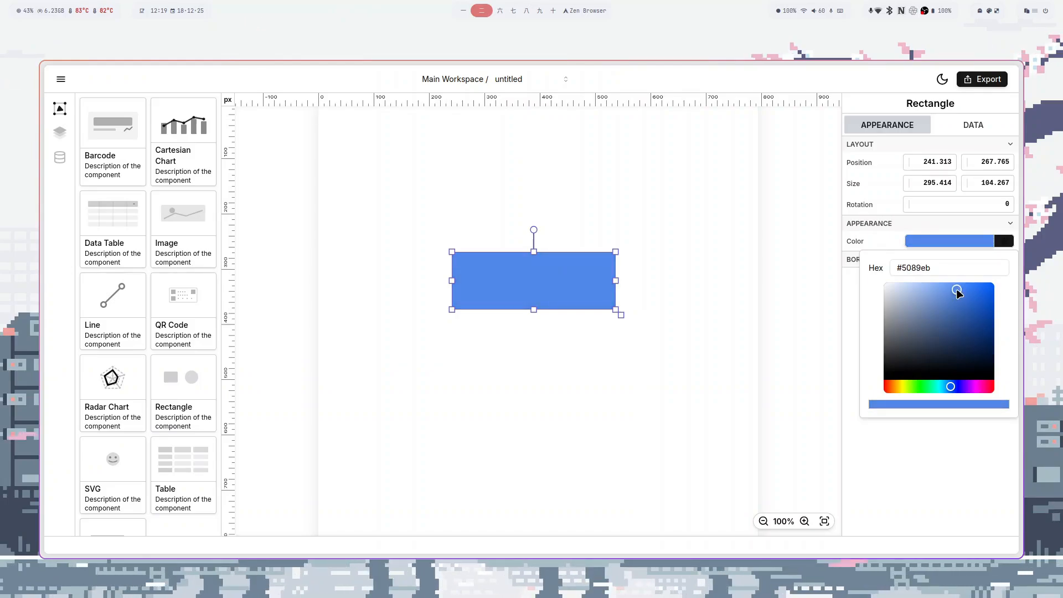
- Add a blue border to the rectangle, adjust its width and toggle its right and bottom sides
left_click(886, 260)
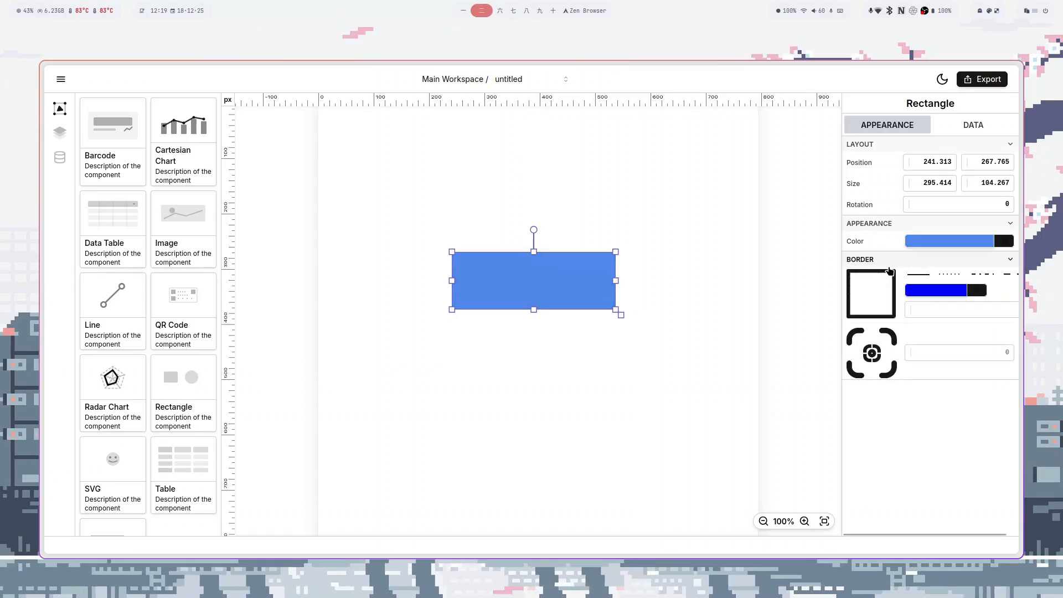
left_click_drag(915, 314, 892, 314)
left_click(894, 300)
left_click(879, 317)
left_click(888, 314)
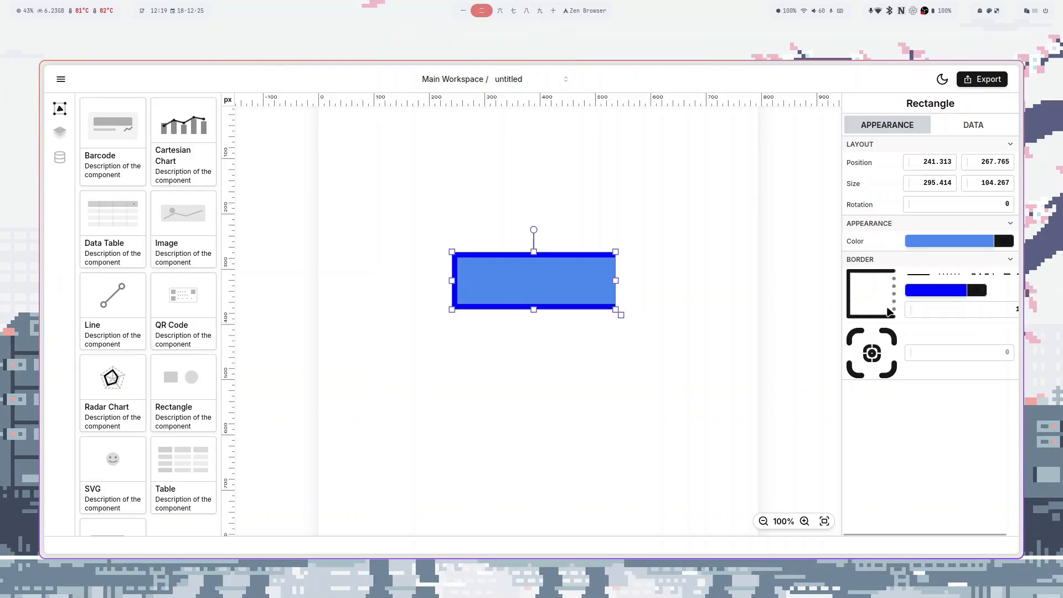
left_click(893, 302)
- Set the fill to pale blue #c1d4f4 and the border style to double line
left_click(950, 240)
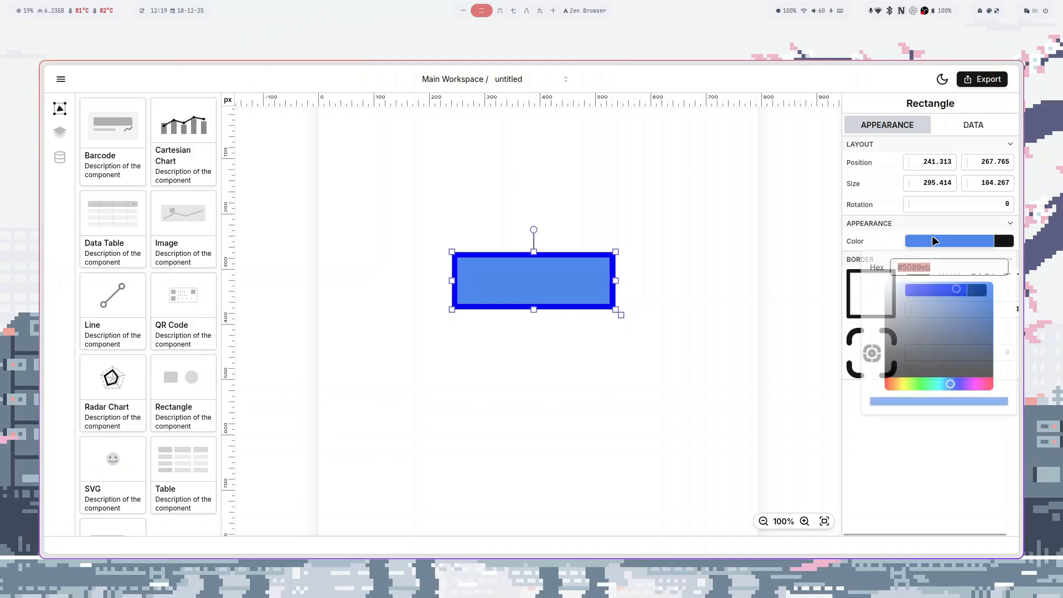
left_click_drag(913, 290, 906, 287)
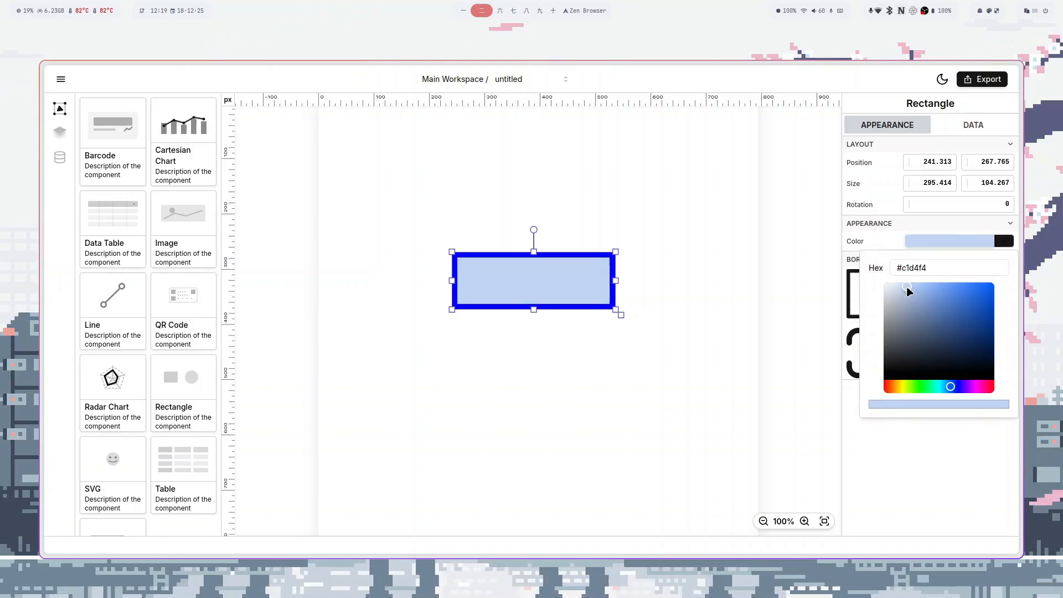
left_click(892, 430)
left_click(950, 274)
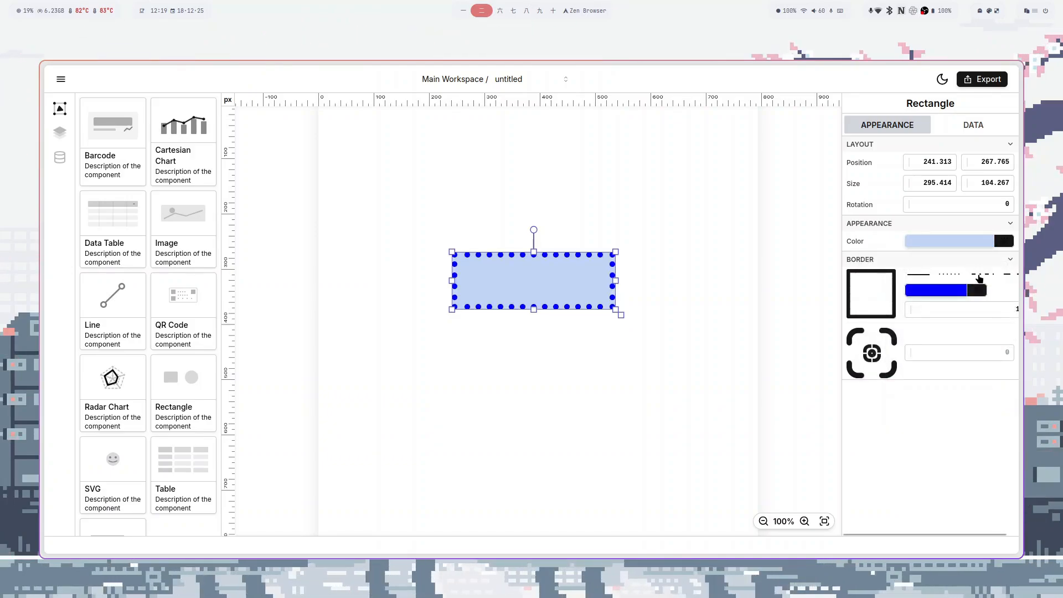
left_click(978, 276)
left_click(1003, 278)
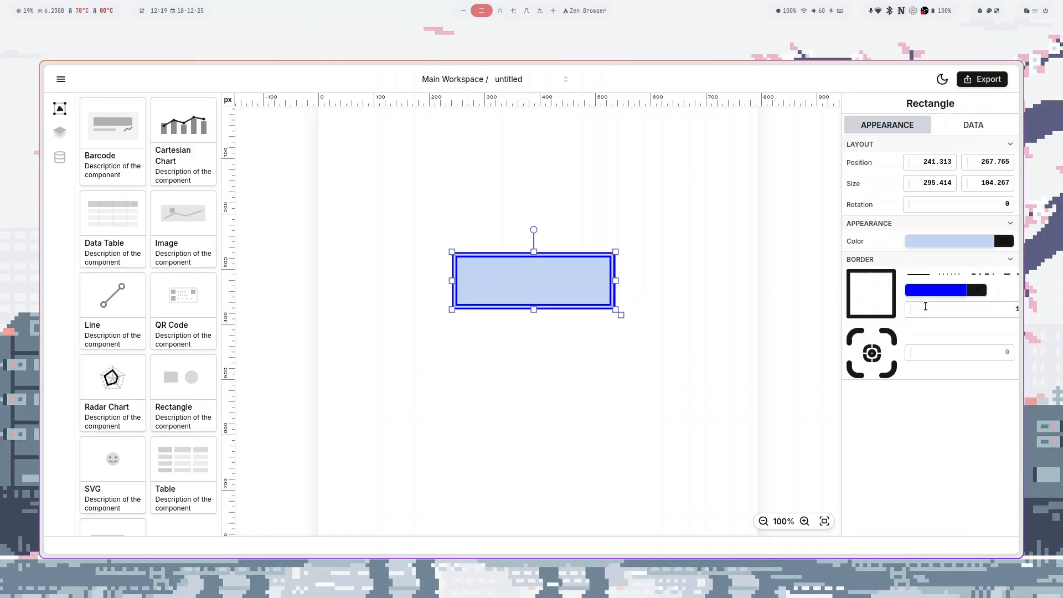
- Enable rounding on the right corners and set the corner radius to 22
left_click(887, 336)
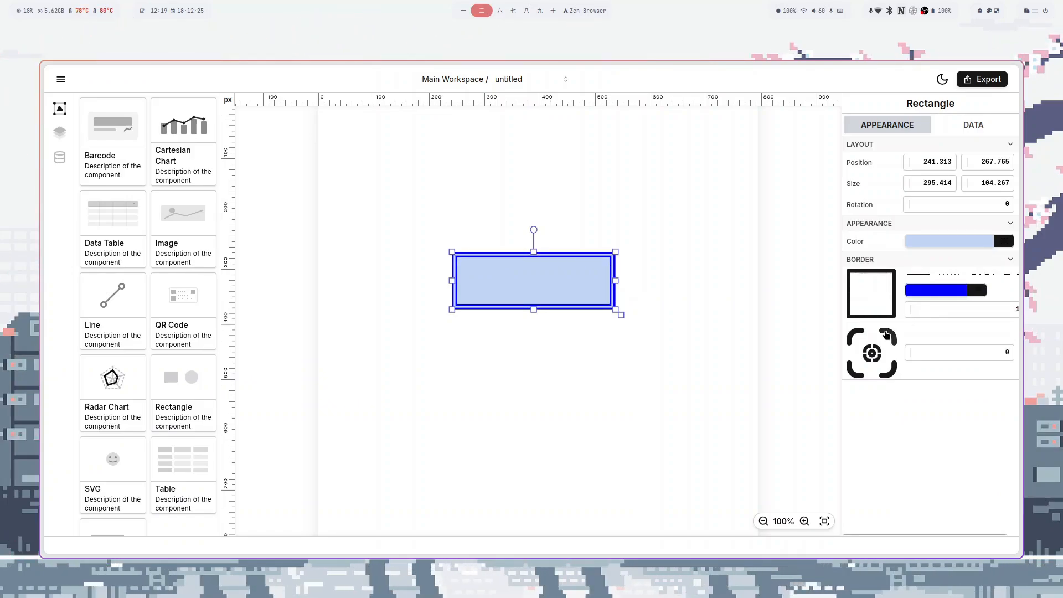
mouse_move(914, 353)
left_mouse_down()
mouse_move(941, 354)
mouse_move(902, 370)
mouse_move(943, 353)
mouse_move(911, 355)
left_mouse_up()
left_click(892, 374)
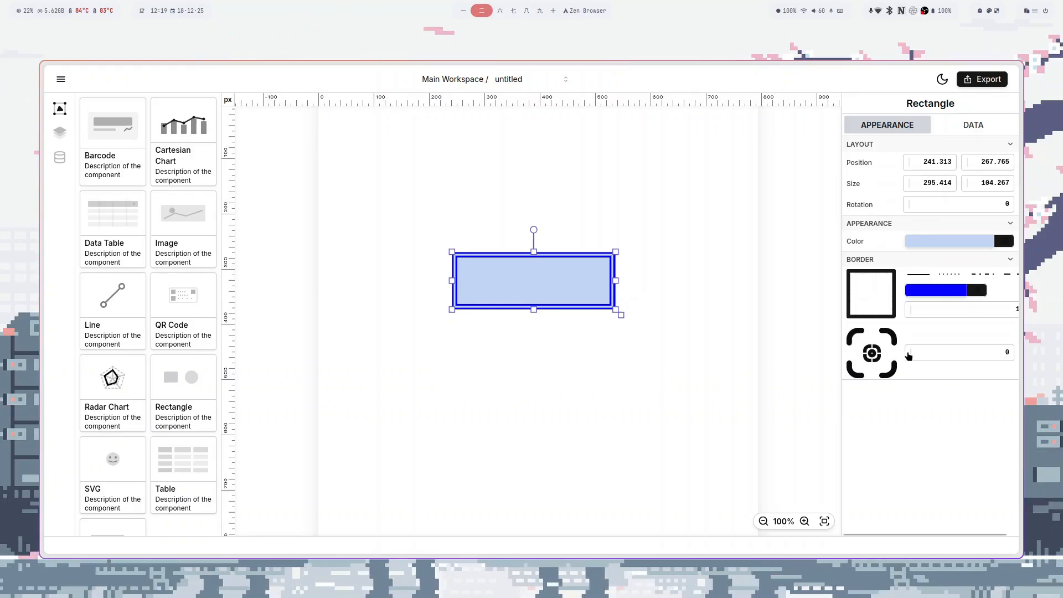
mouse_move(911, 353)
left_mouse_down()
mouse_move(940, 353)
mouse_move(908, 355)
left_mouse_up()
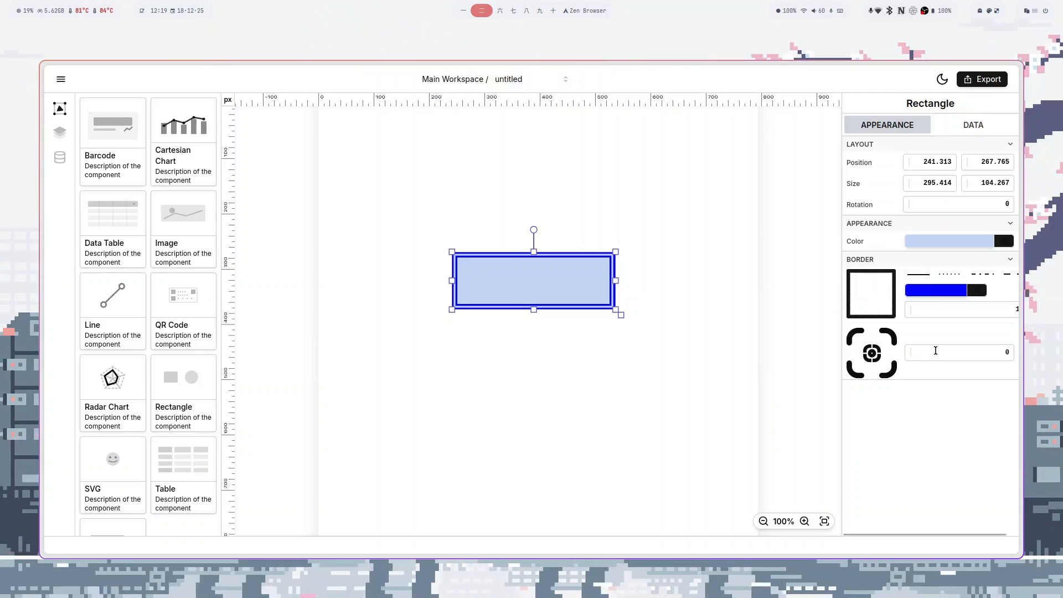
mouse_move(912, 355)
left_mouse_down()
mouse_move(954, 354)
mouse_move(908, 353)
left_mouse_up()
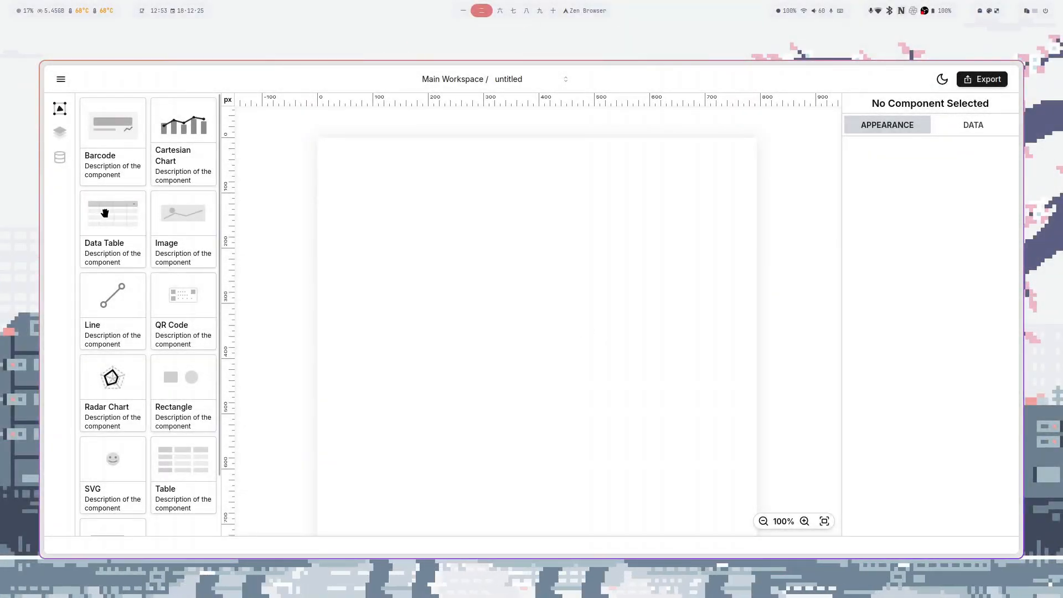
- Place a Data Table on the page and adjust it to three columns
left_click_drag(107, 235, 519, 300)
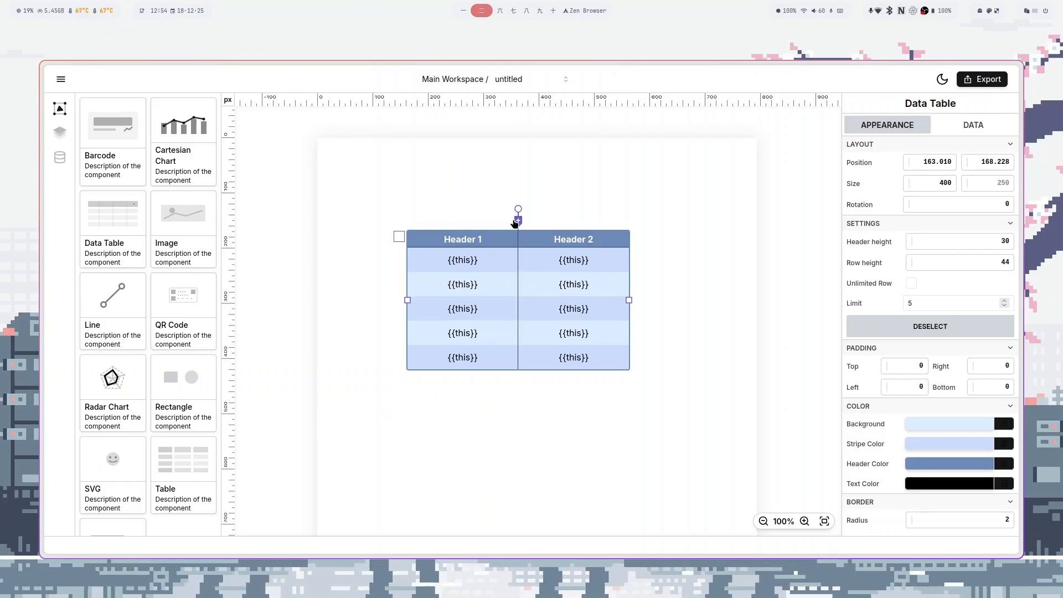
left_click(518, 220)
left_click(629, 221)
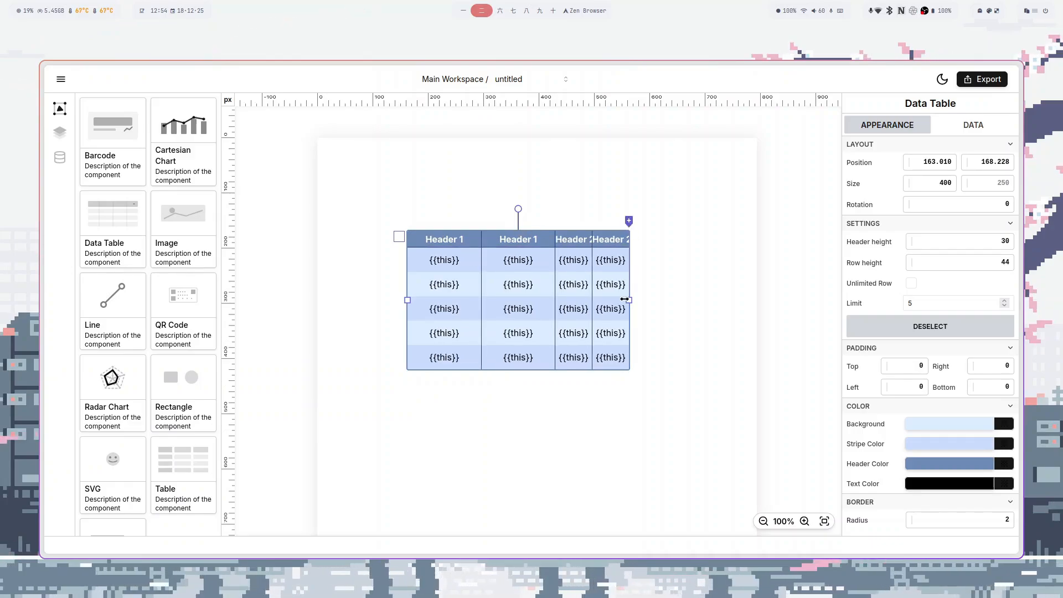
left_click(610, 221)
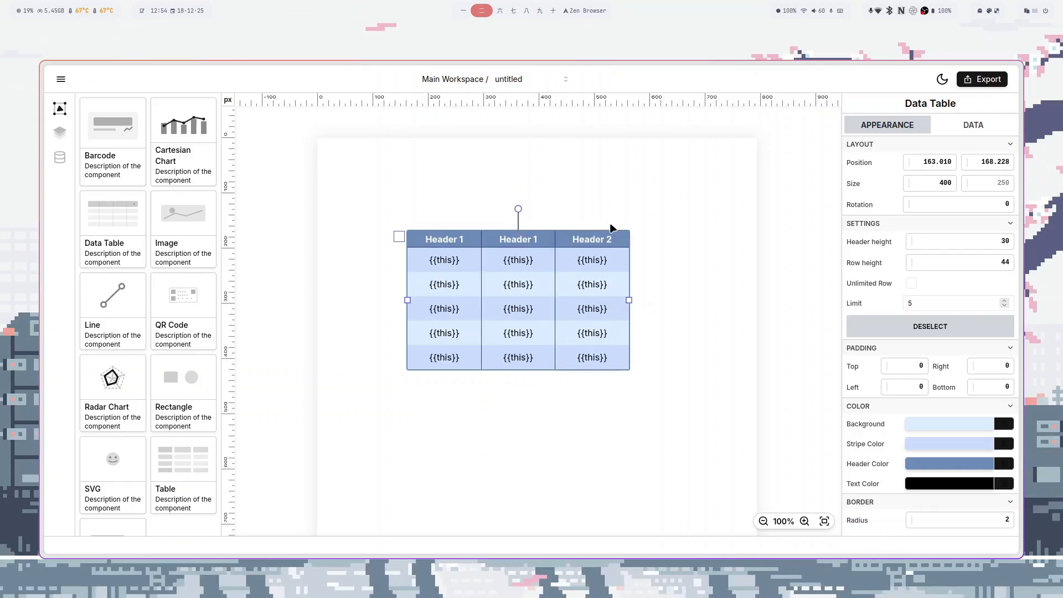
left_click(592, 222)
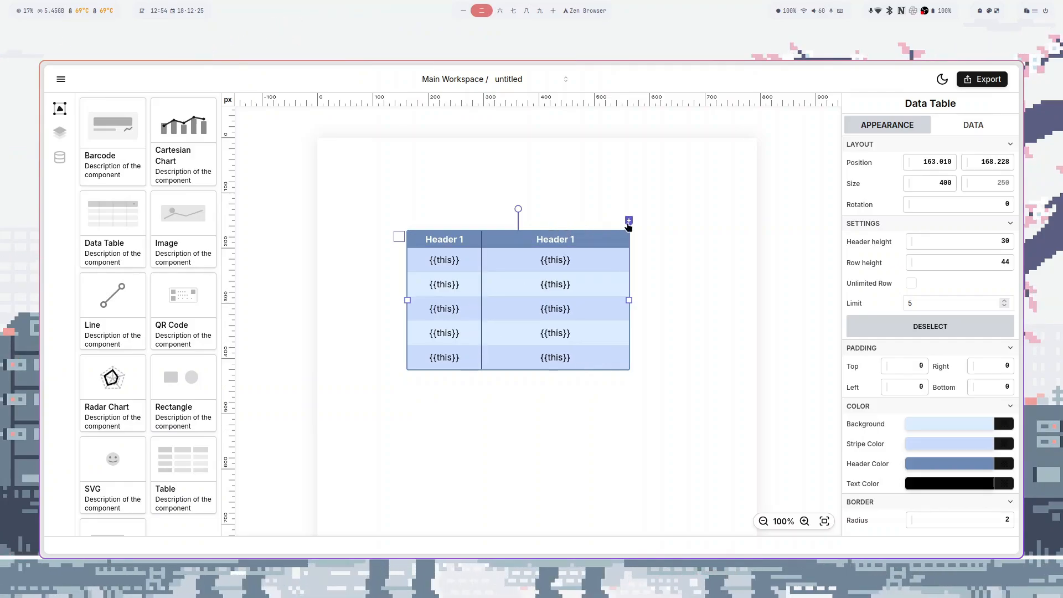
left_click(628, 222)
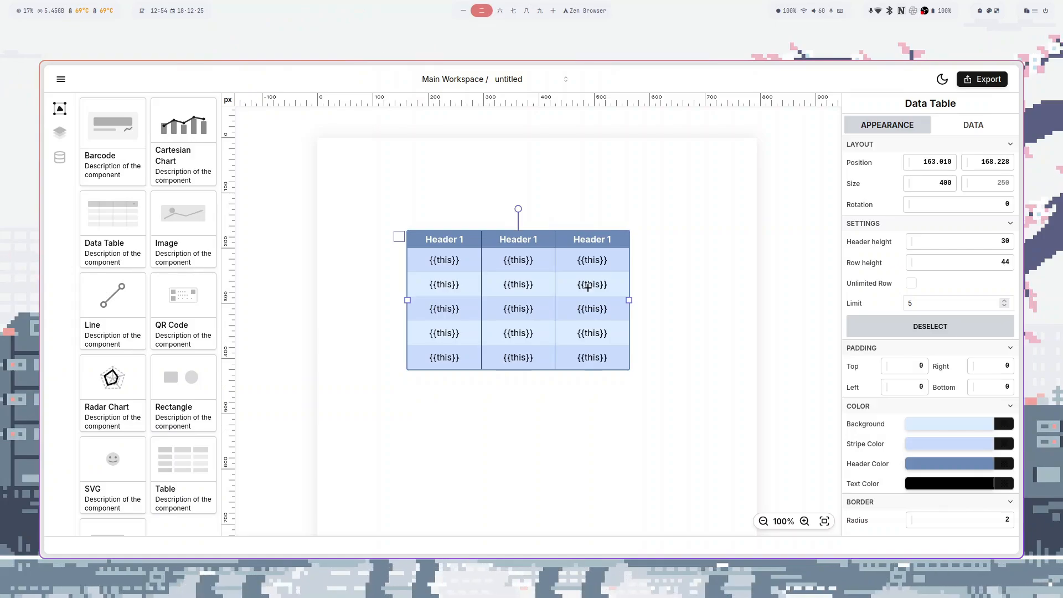
- Widen the middle column and narrow the first column of the data table
left_click_drag(555, 286, 729, 300)
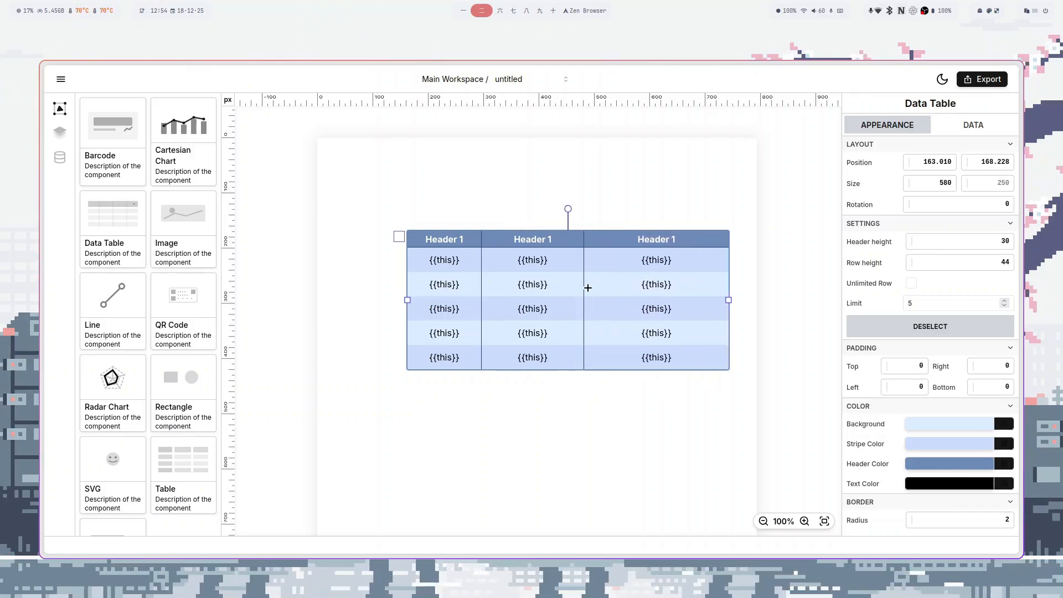
left_click_drag(588, 288, 658, 290)
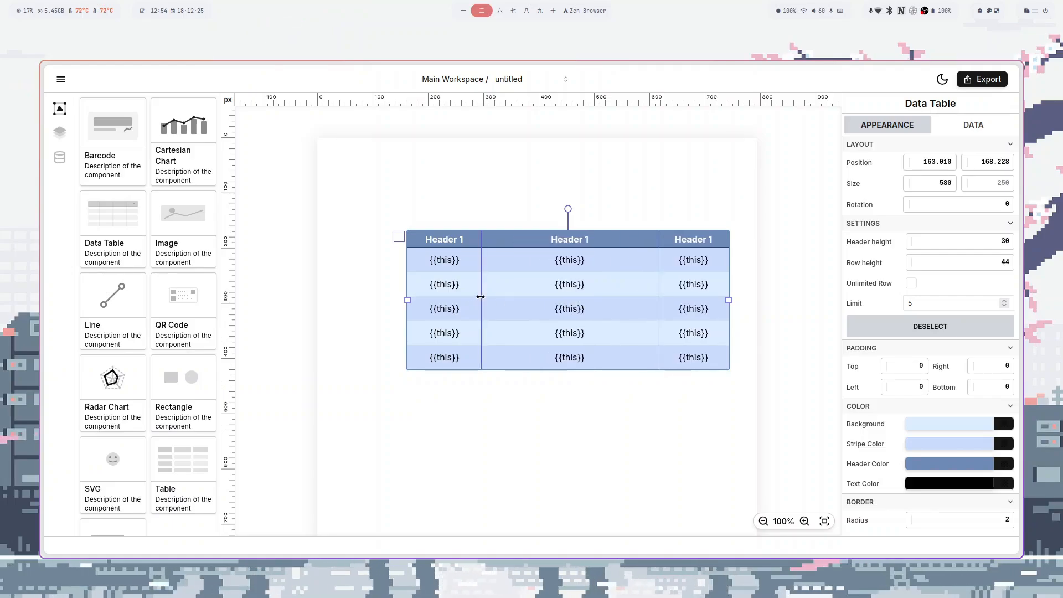
left_click_drag(480, 297, 353, 306)
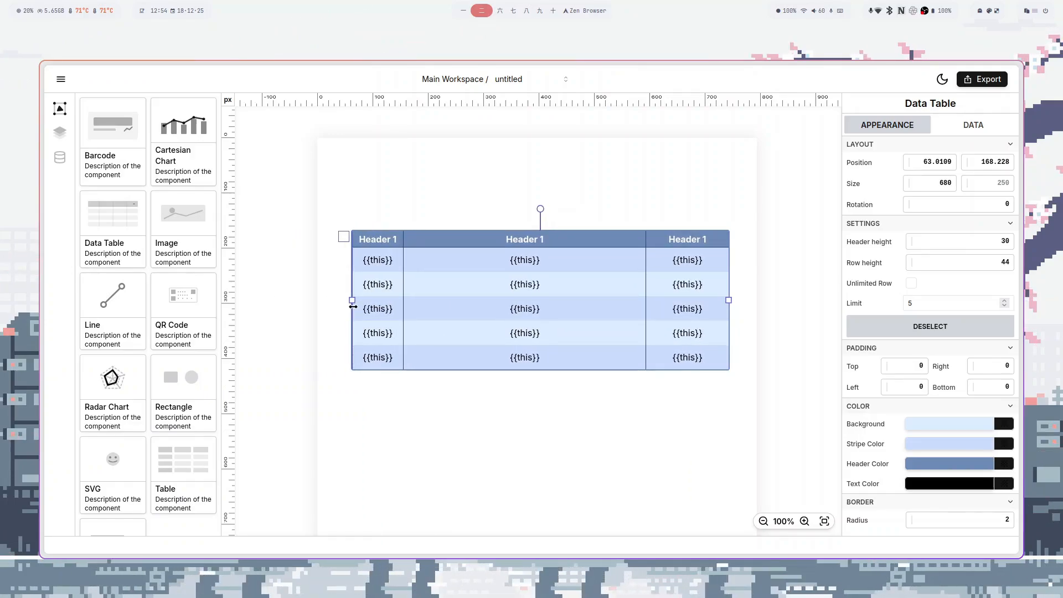
left_click(966, 128)
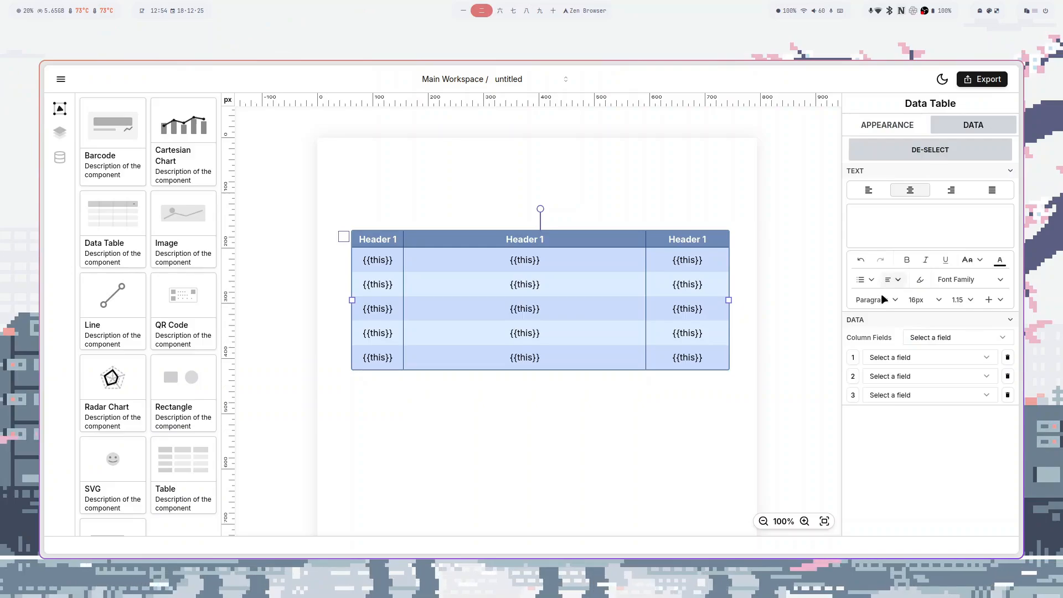
- Bind the table to items, with columns 1–3 showing id, firstName and price
left_click(921, 338)
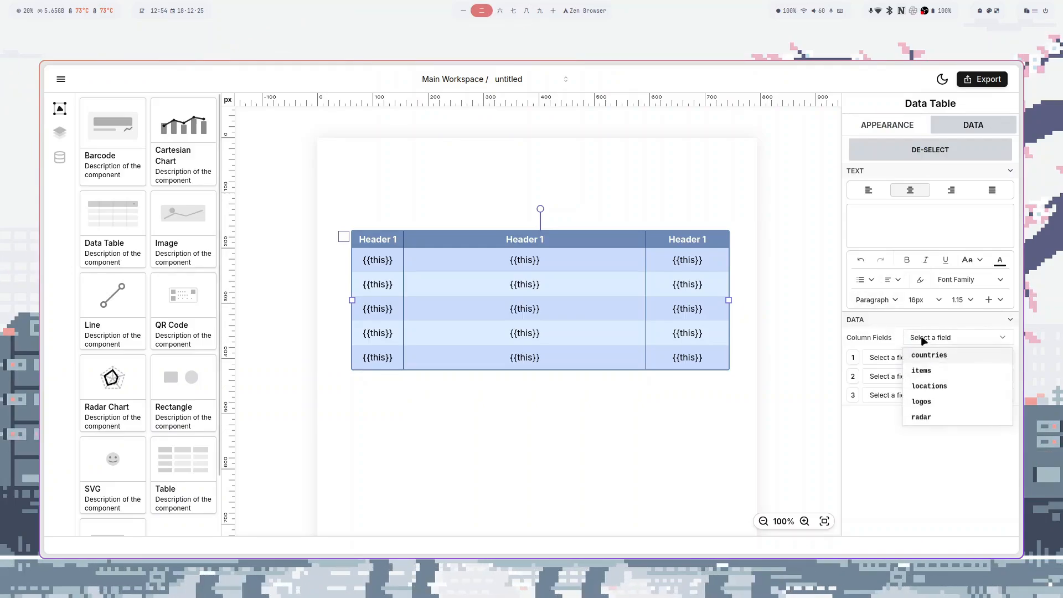
left_click(926, 370)
left_click(875, 358)
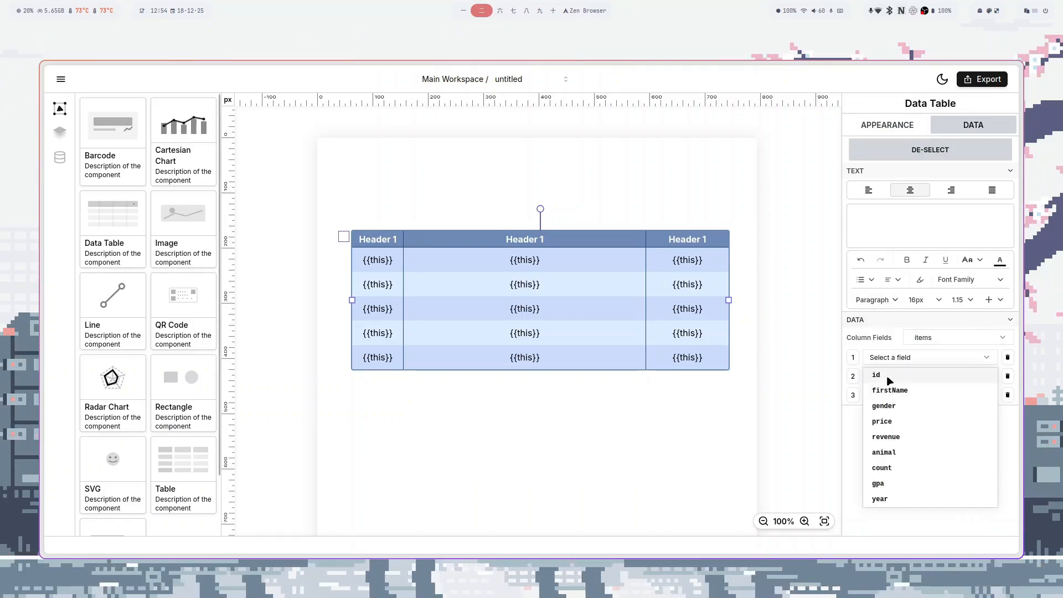
left_click(890, 381)
left_click(886, 376)
left_click(892, 410)
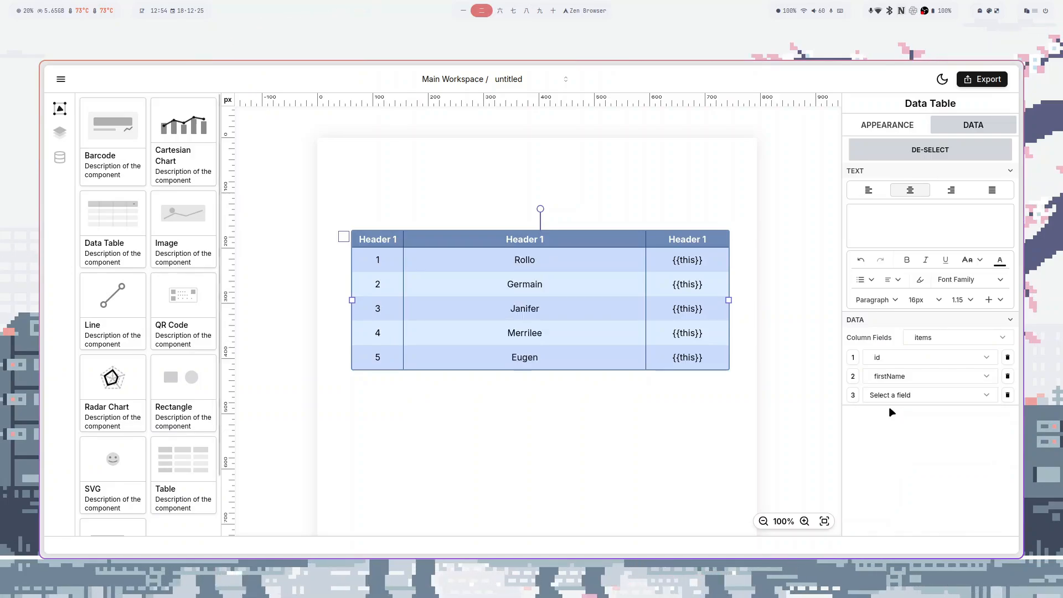
left_click(886, 398)
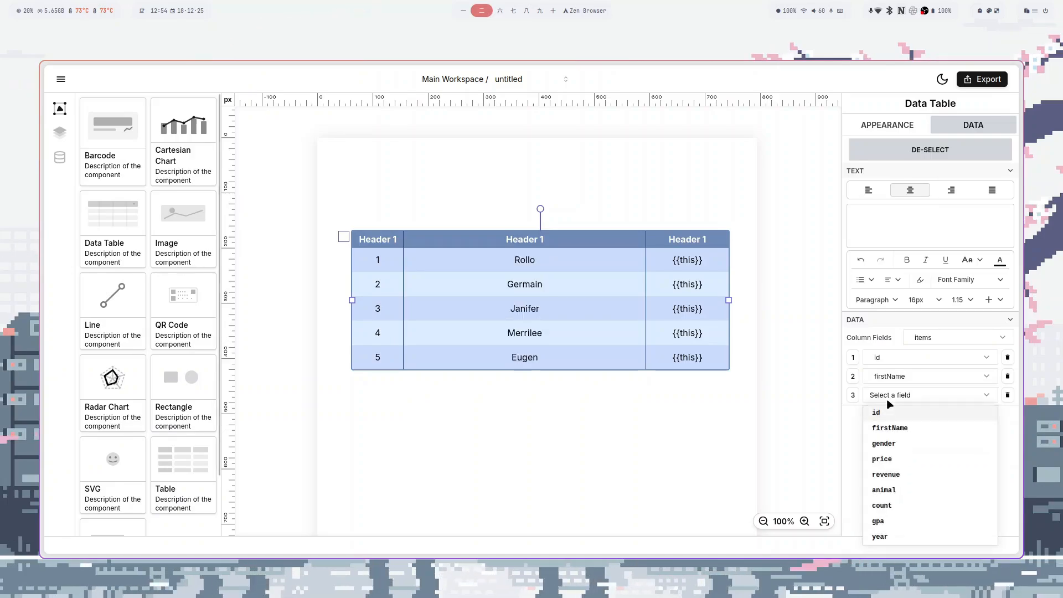
left_click(884, 460)
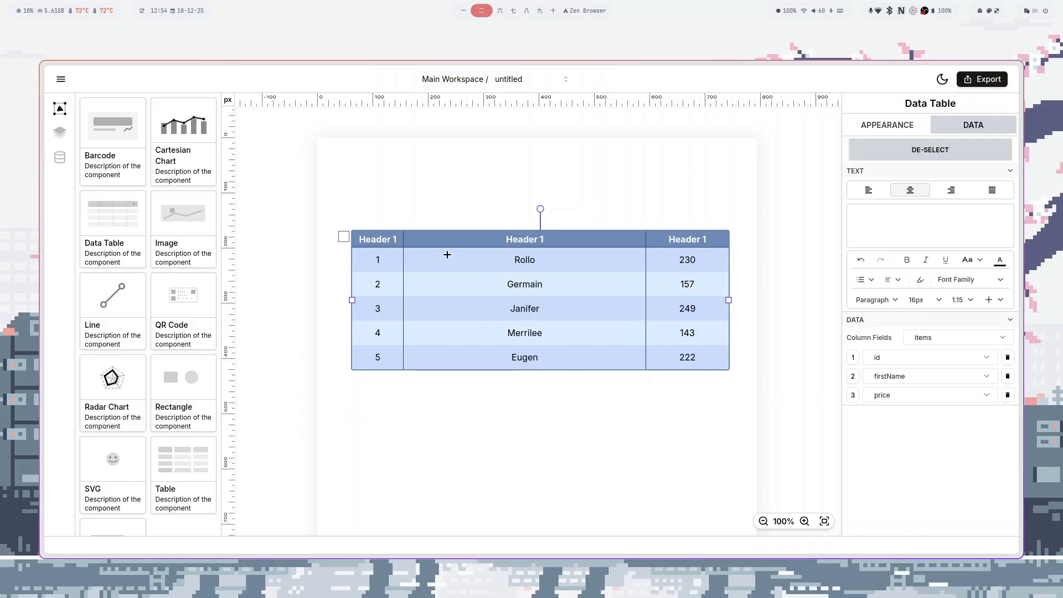
left_click(425, 239)
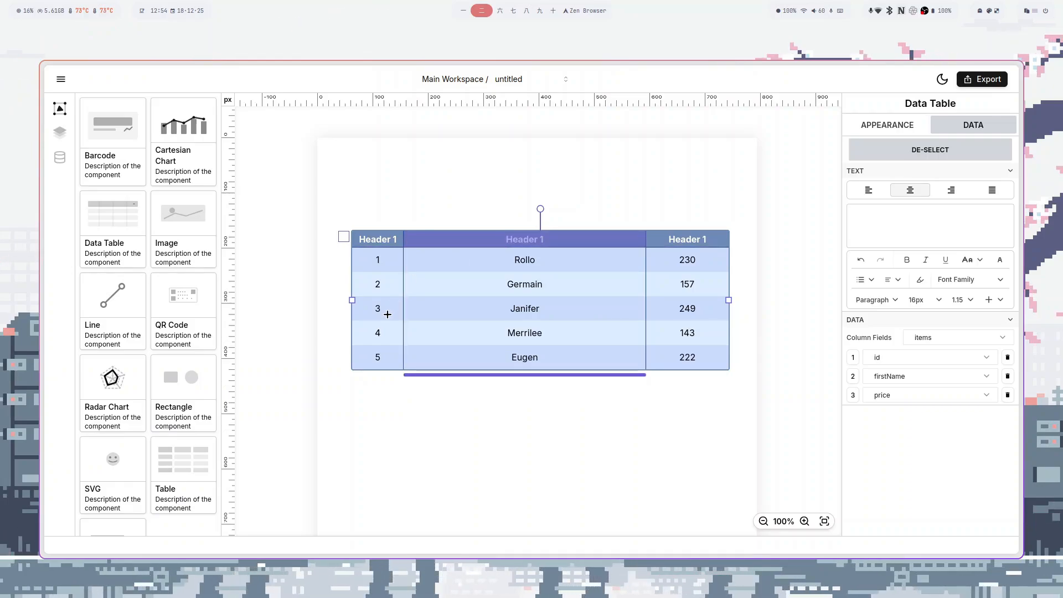
- Widen the price column and extend the table leftward to widen the name column
left_click_drag(388, 314, 677, 309)
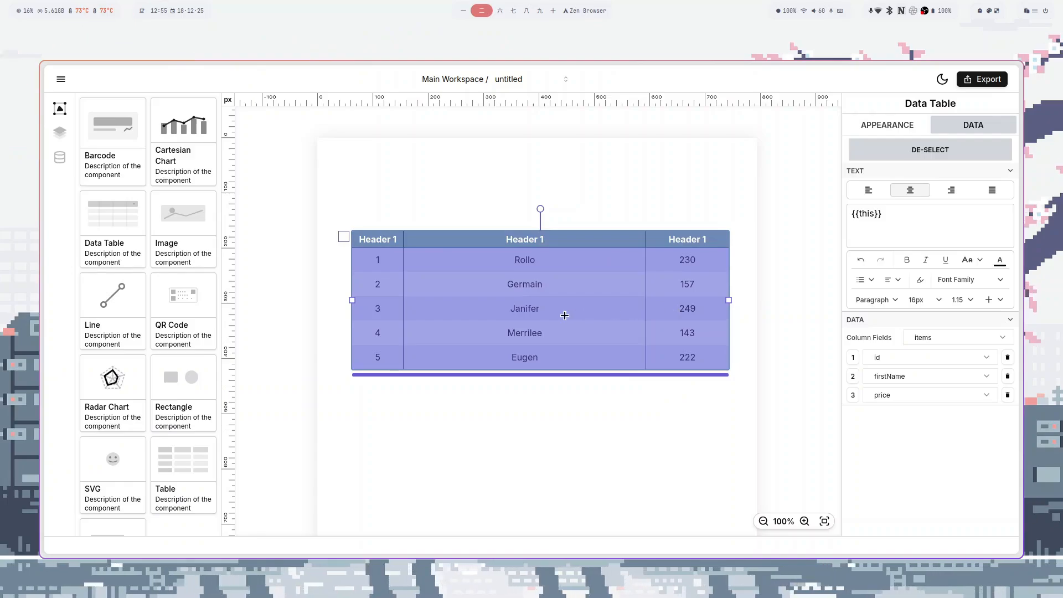
left_click(564, 315)
left_click(700, 316)
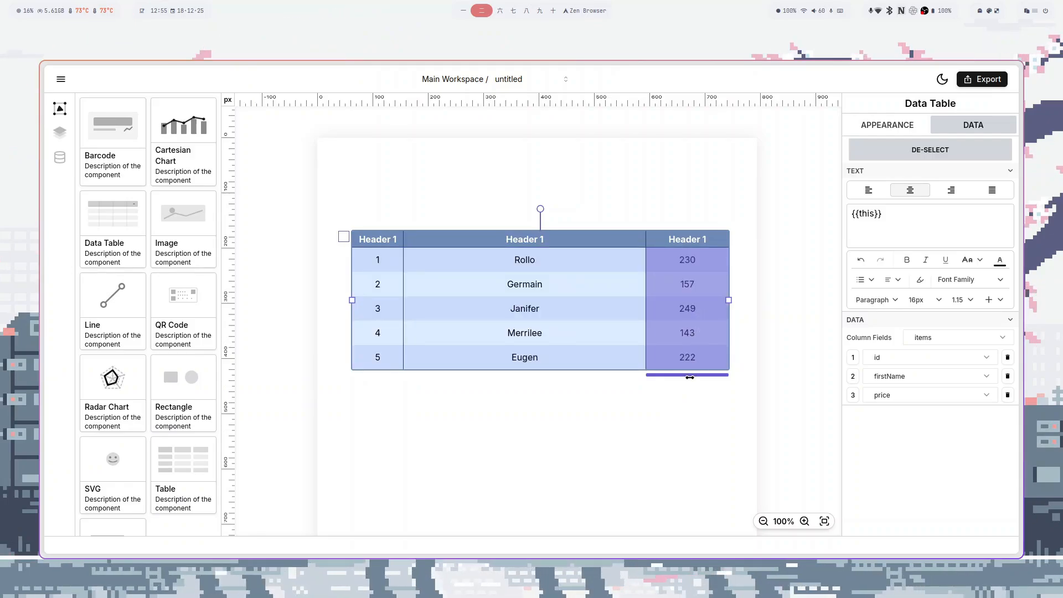
left_click_drag(690, 375, 718, 378)
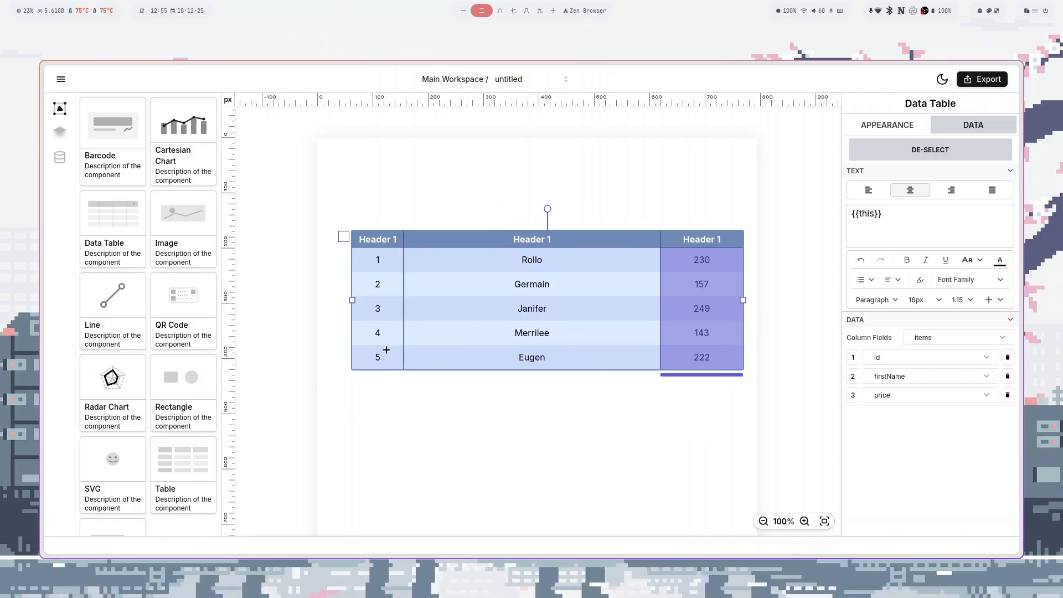
left_click(385, 353)
left_click_drag(381, 376, 477, 376)
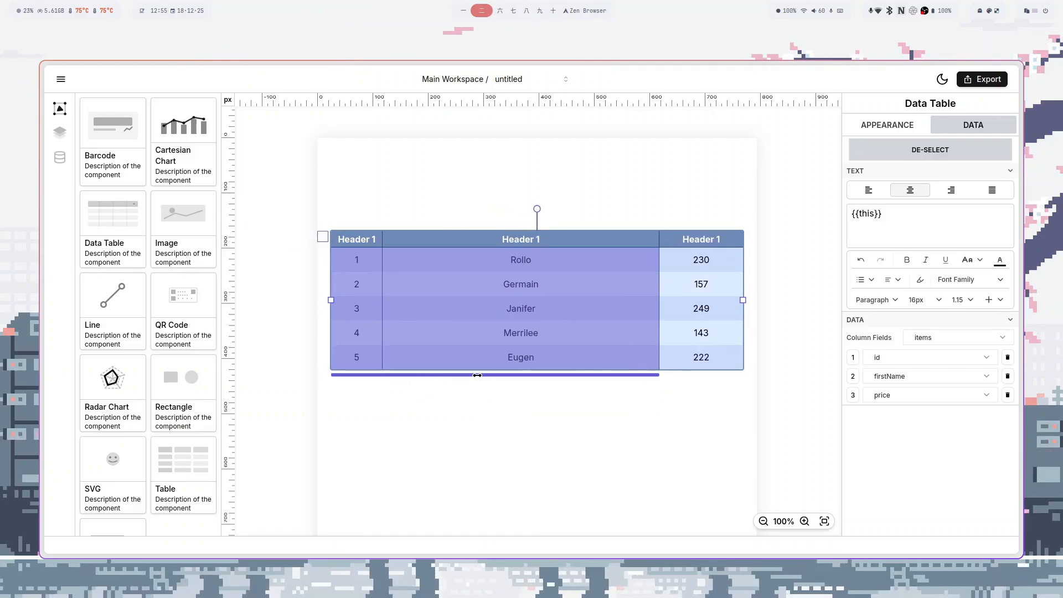
left_click(366, 310)
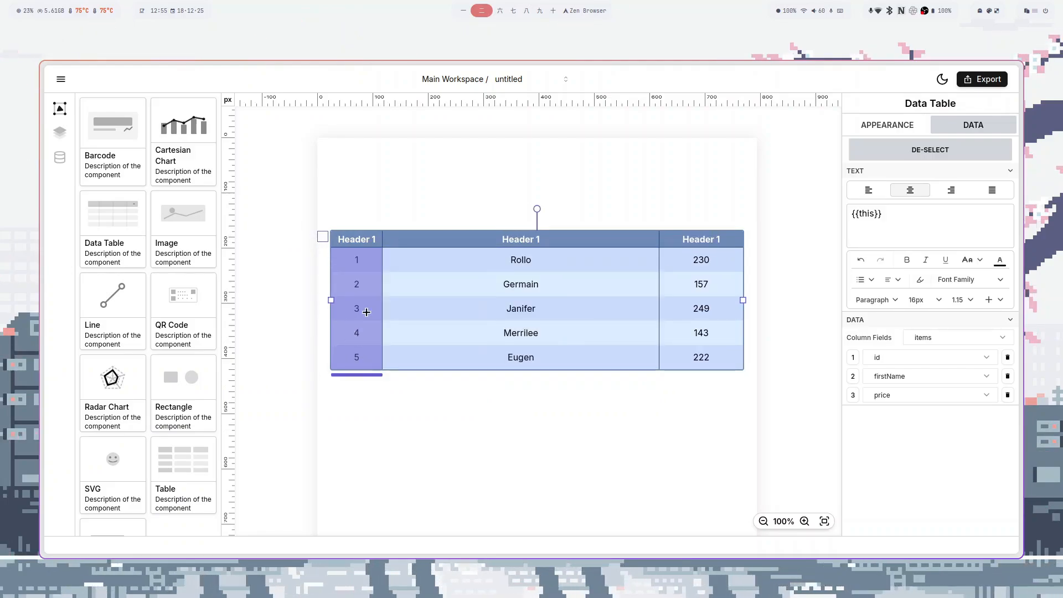
- Append 'is my name' to the name column's text and make the bound names bold blue
left_click(625, 299)
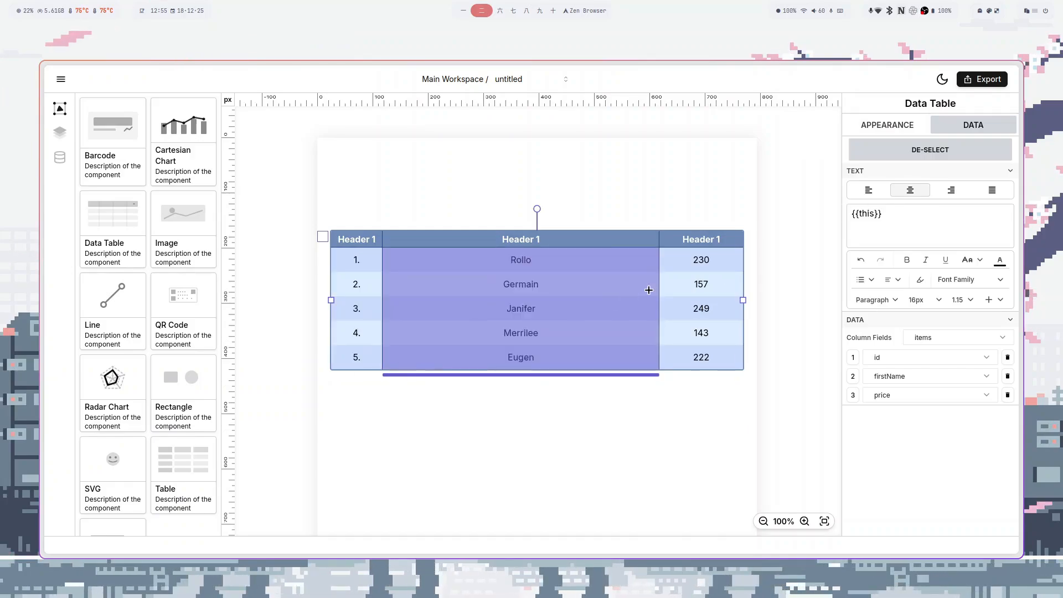
left_click(897, 214)
type("is my name")
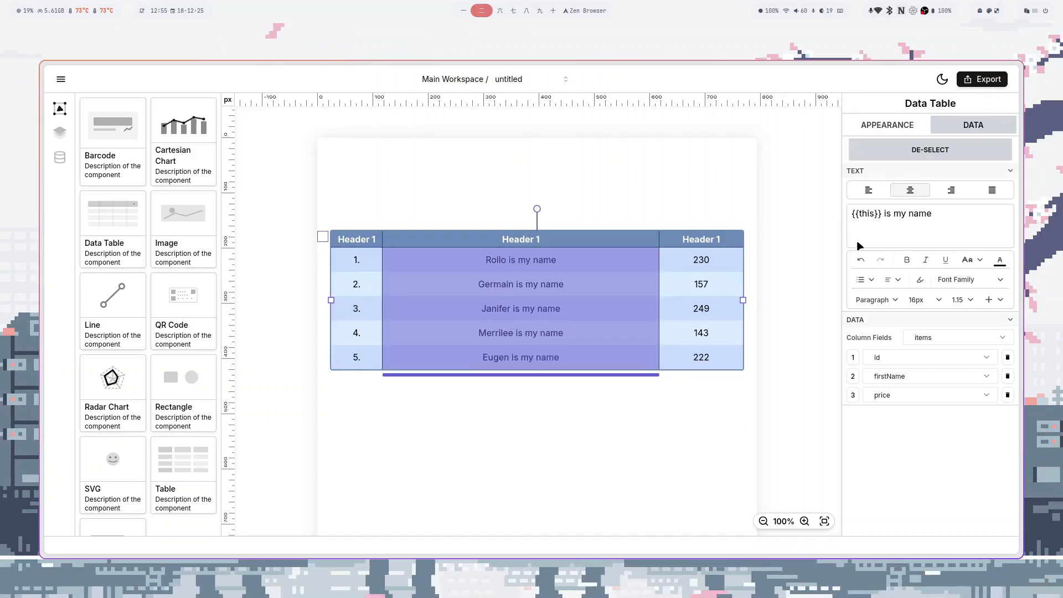
left_click_drag(882, 214, 855, 220)
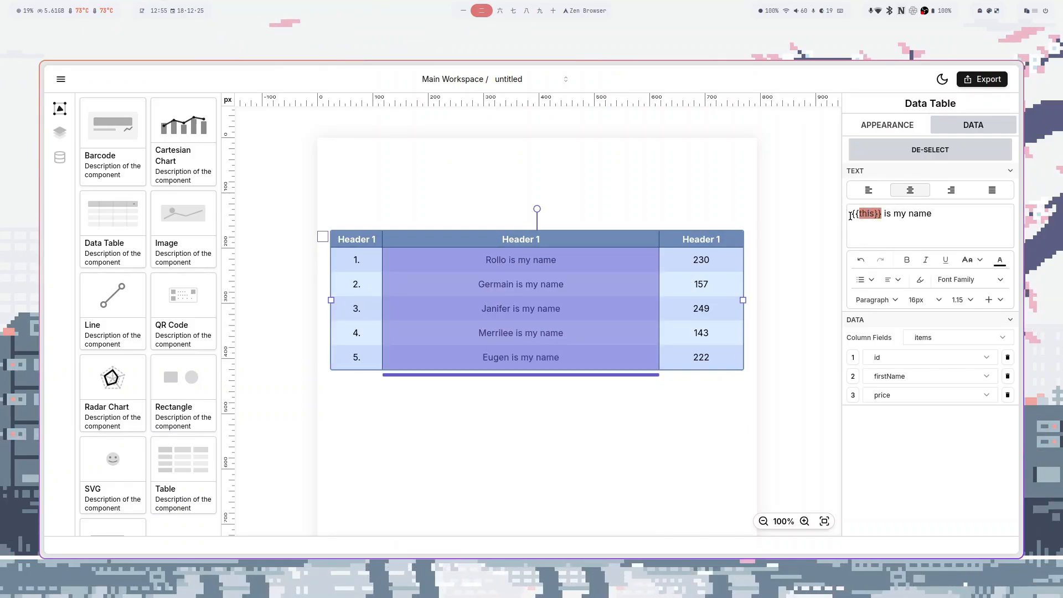
left_click(908, 262)
left_click(999, 261)
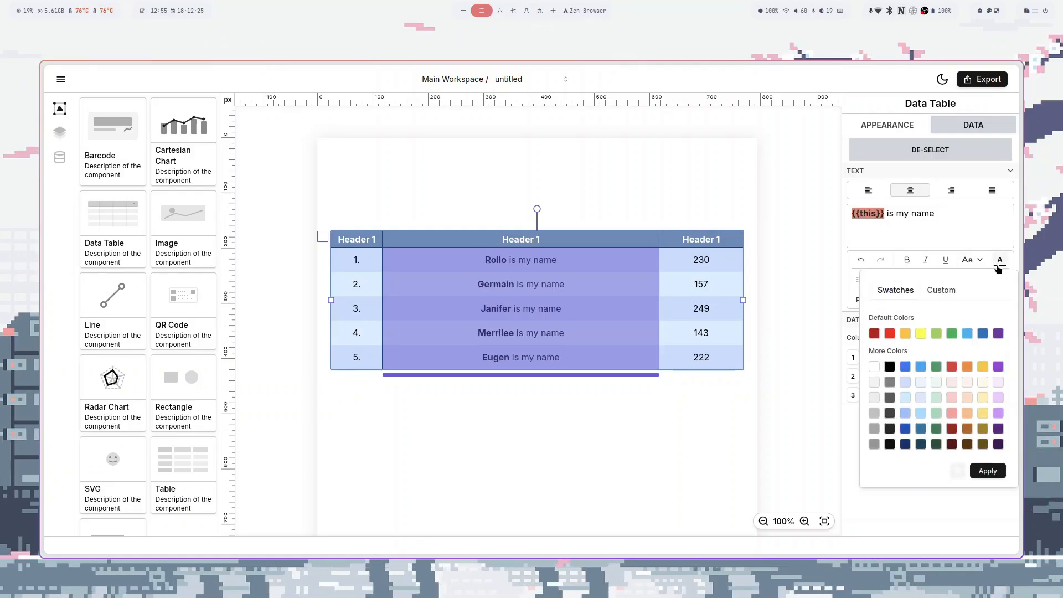
left_click(906, 367)
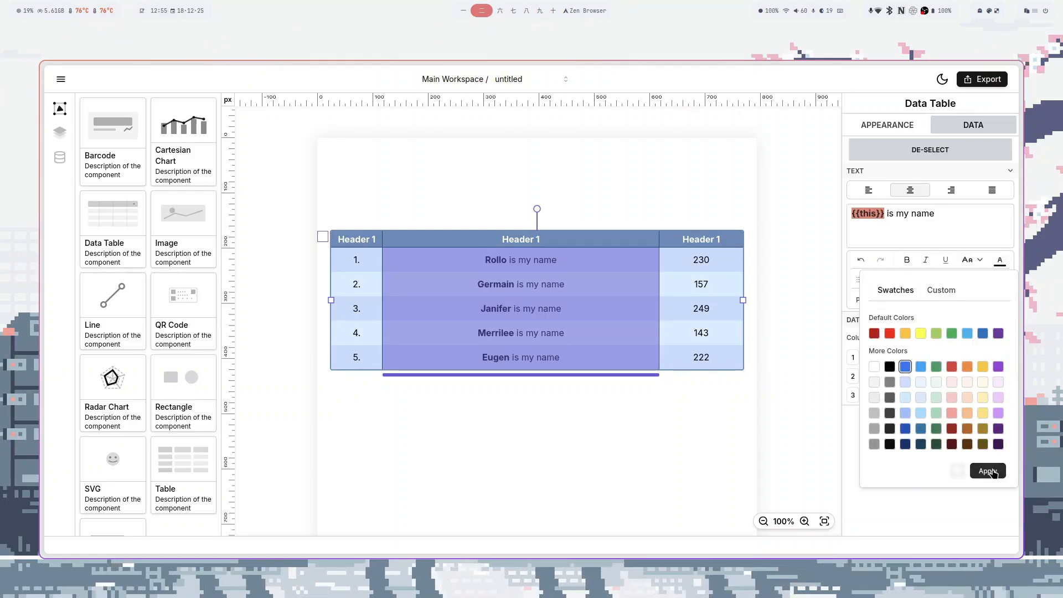
left_click(988, 471)
left_click(932, 214)
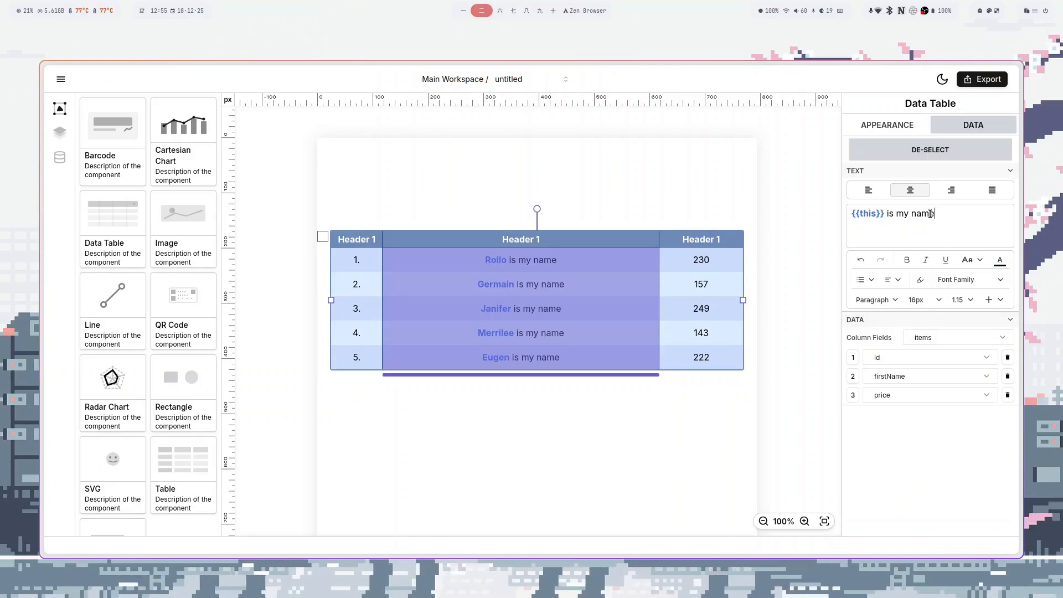
- Add a '$' after the prices and left-align the text in all three columns
left_click(708, 296)
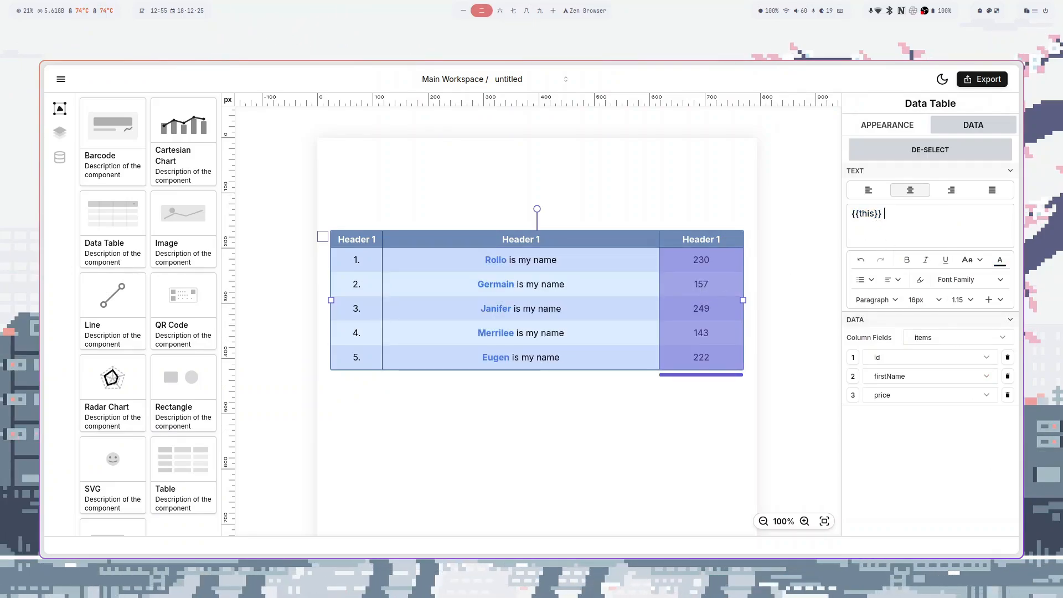
type("$")
left_click(551, 221)
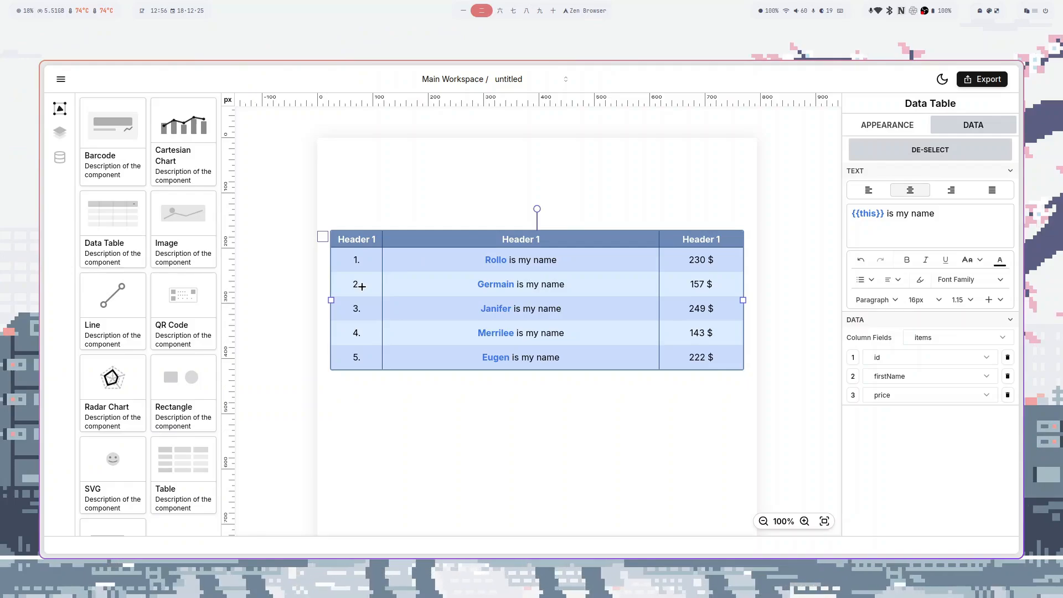
left_click_drag(362, 286, 444, 288)
left_click_drag(642, 288, 700, 288)
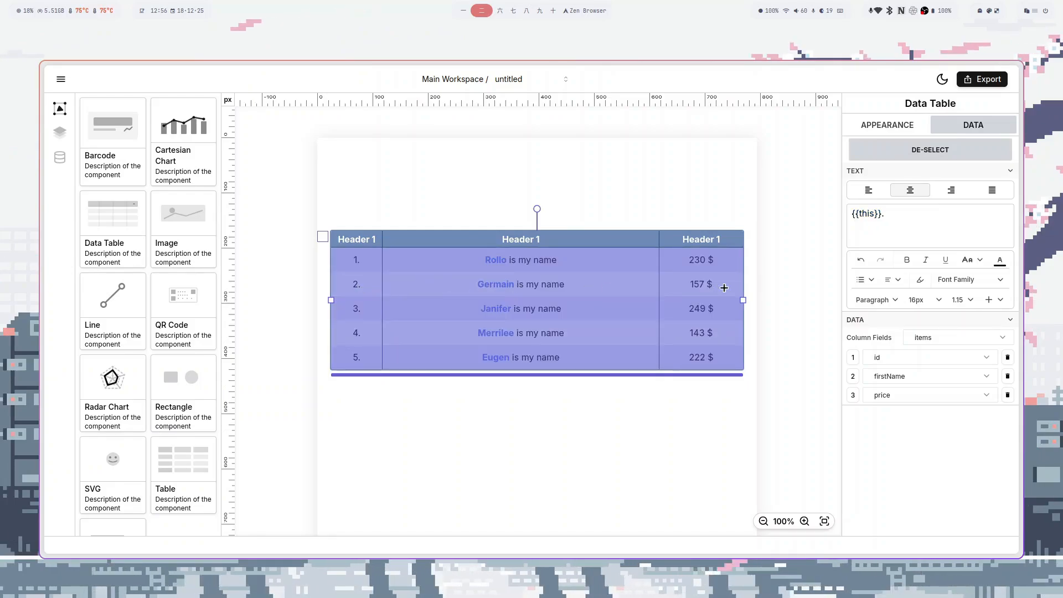
left_click(869, 190)
left_click(908, 191)
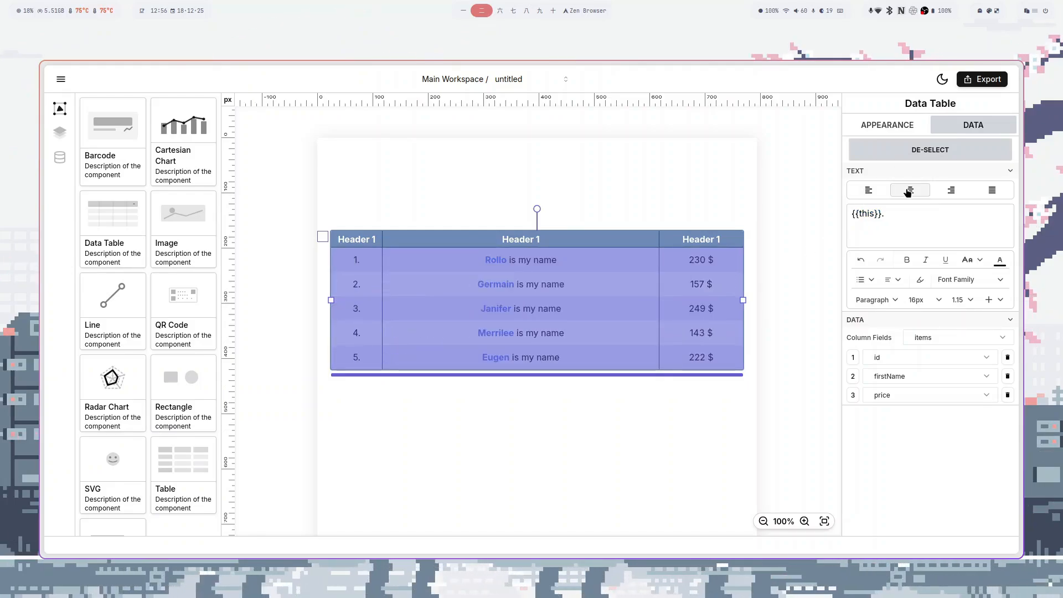
left_click(877, 191)
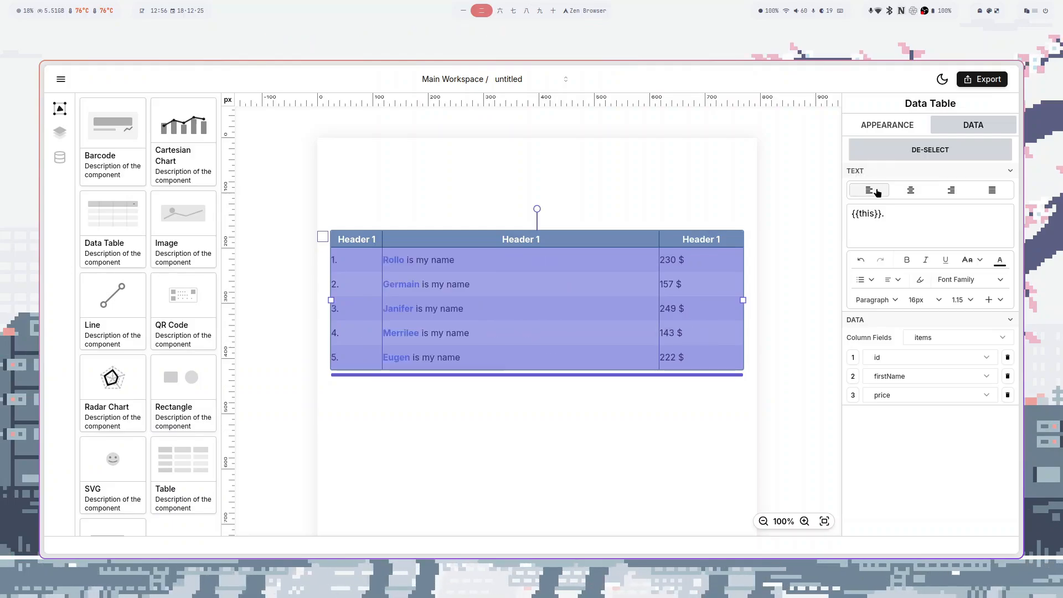
left_click(889, 126)
- Give the number and name columns a left padding of about 40
left_click(488, 287)
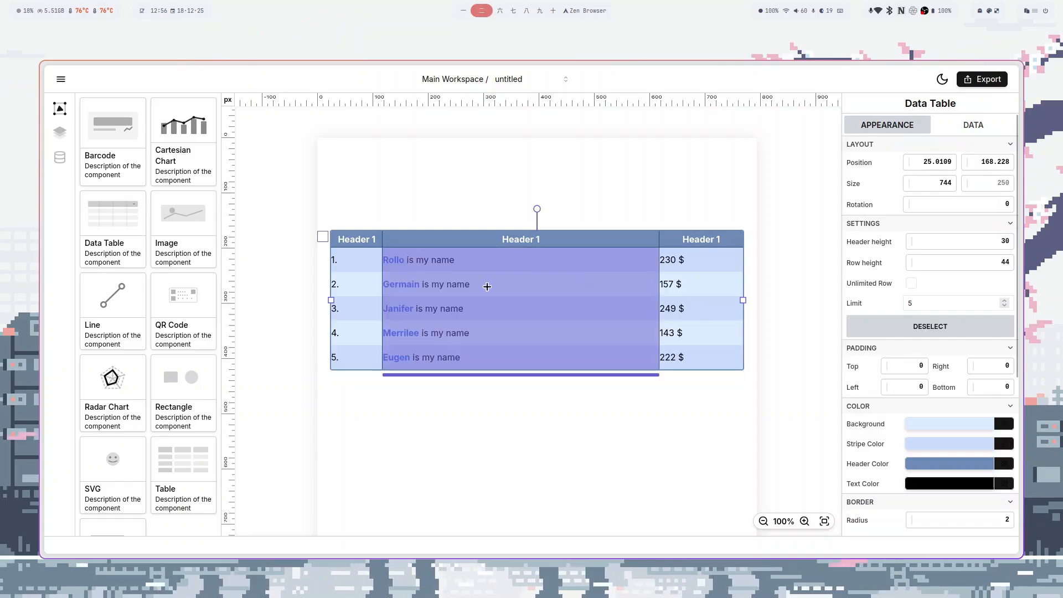
left_click(366, 289, "shift")
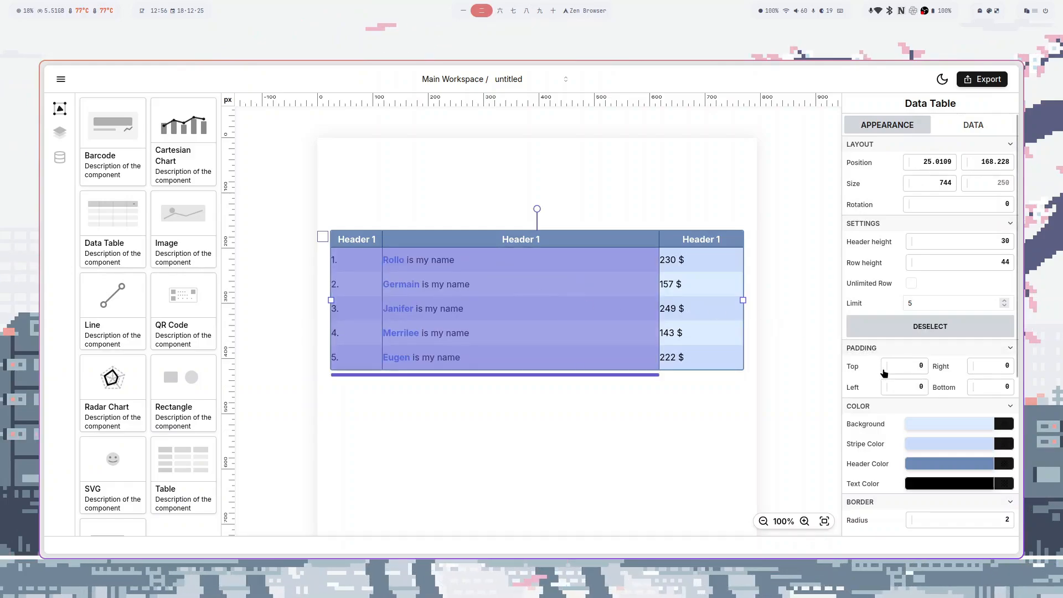
left_click_drag(885, 393, 903, 393)
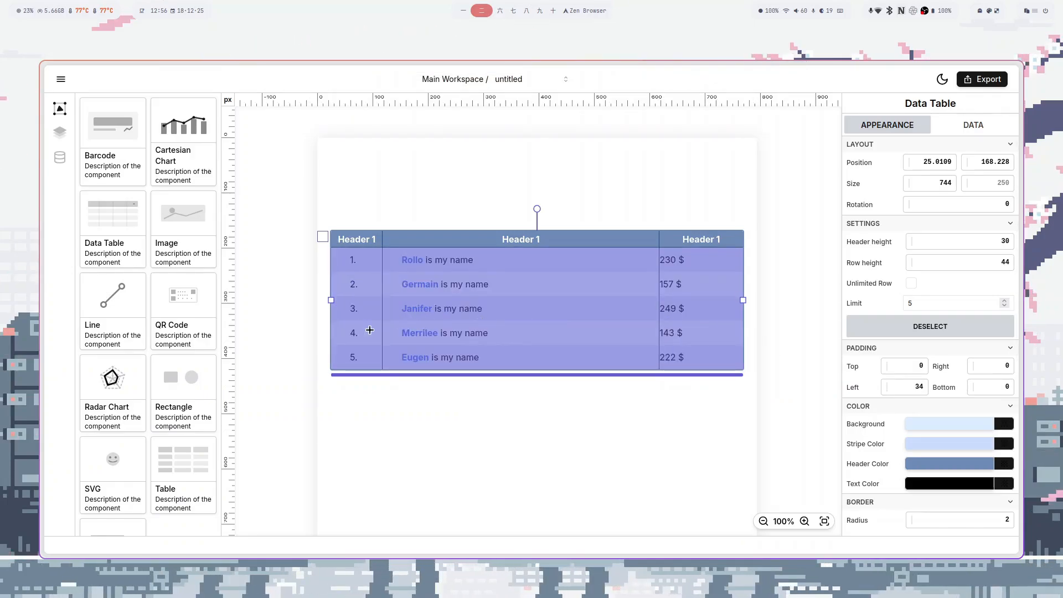
left_click_drag(887, 387, 888, 387)
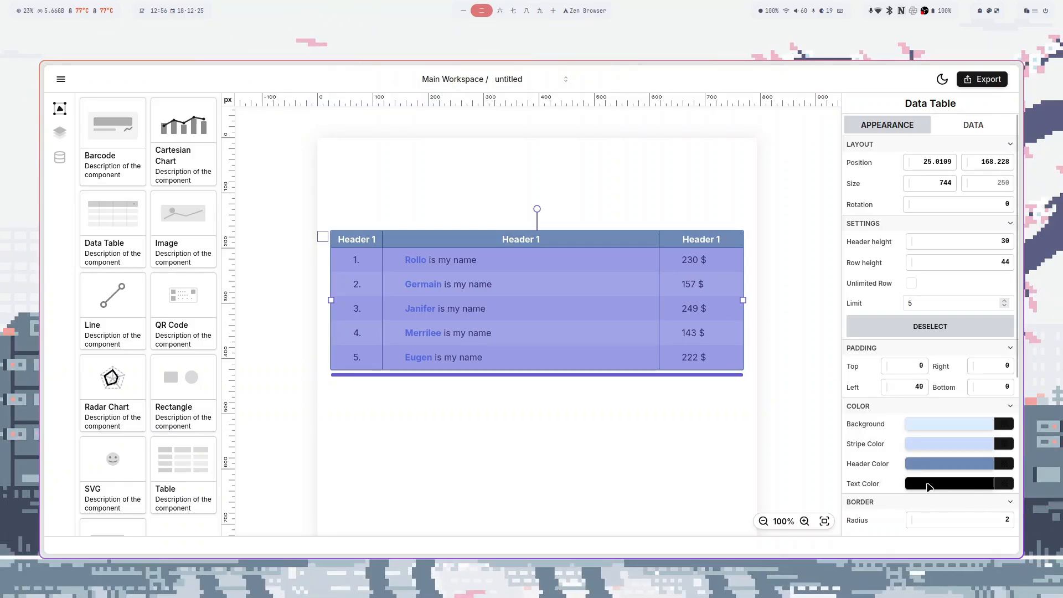
- Make the table text red (#ff0000)
left_click(930, 486)
left_click_drag(976, 359, 995, 339)
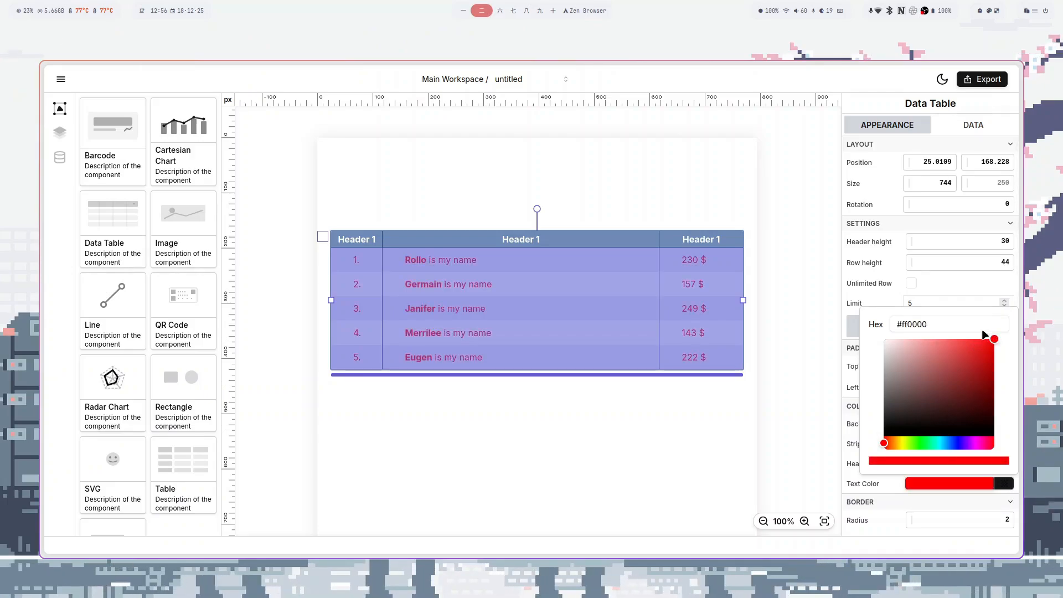
left_click(873, 300)
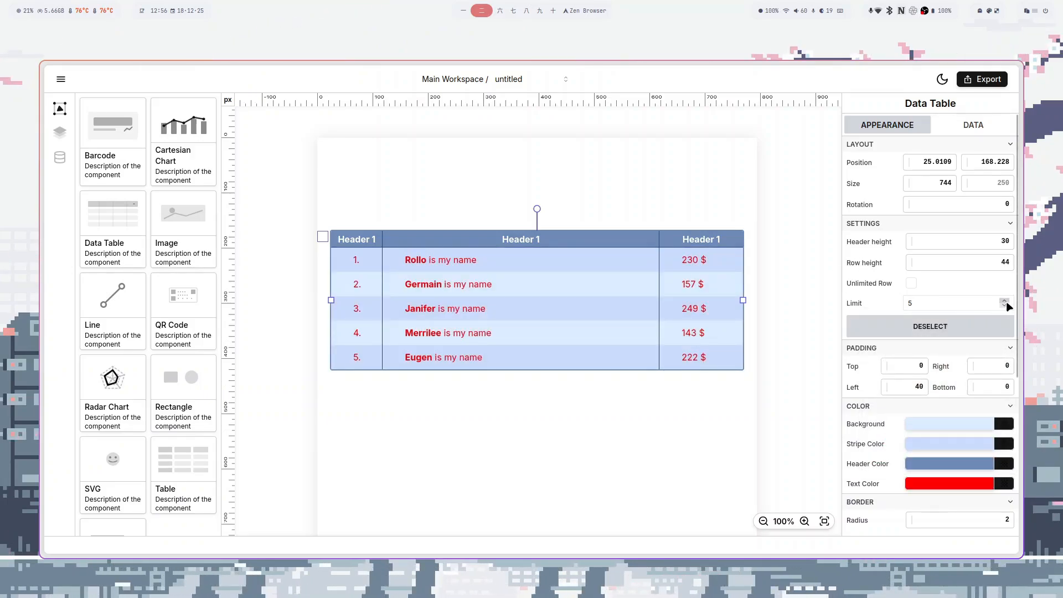
left_click(1006, 302)
- Raise the table's row limit, then bring it back down to 6 rows
left_click(1005, 302)
left_click(1005, 301)
left_click(1005, 302)
left_click(1005, 302)
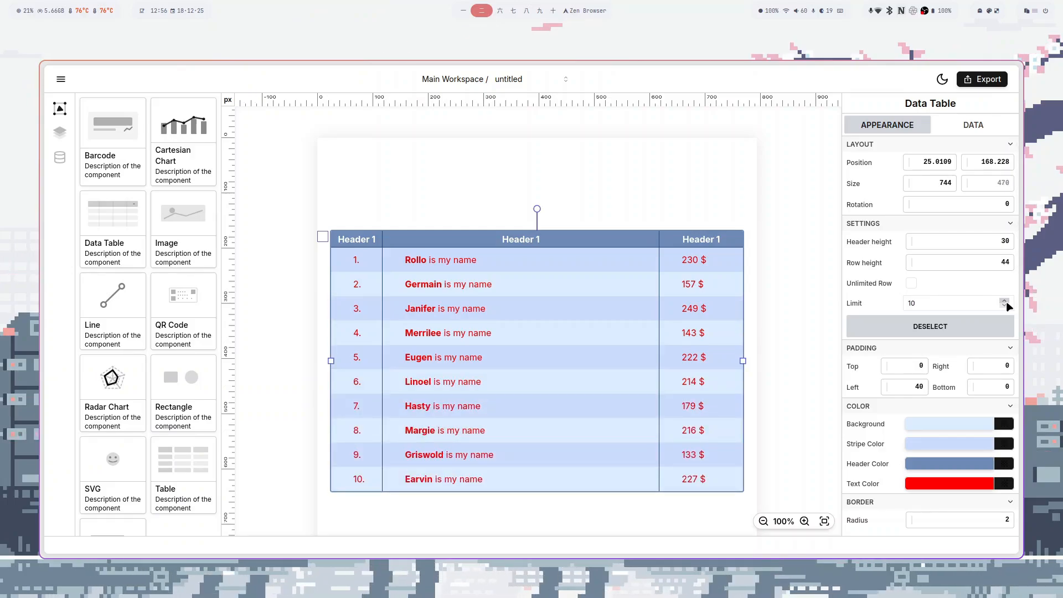
left_click(1005, 305)
left_click(1005, 305)
left_click(1005, 305)
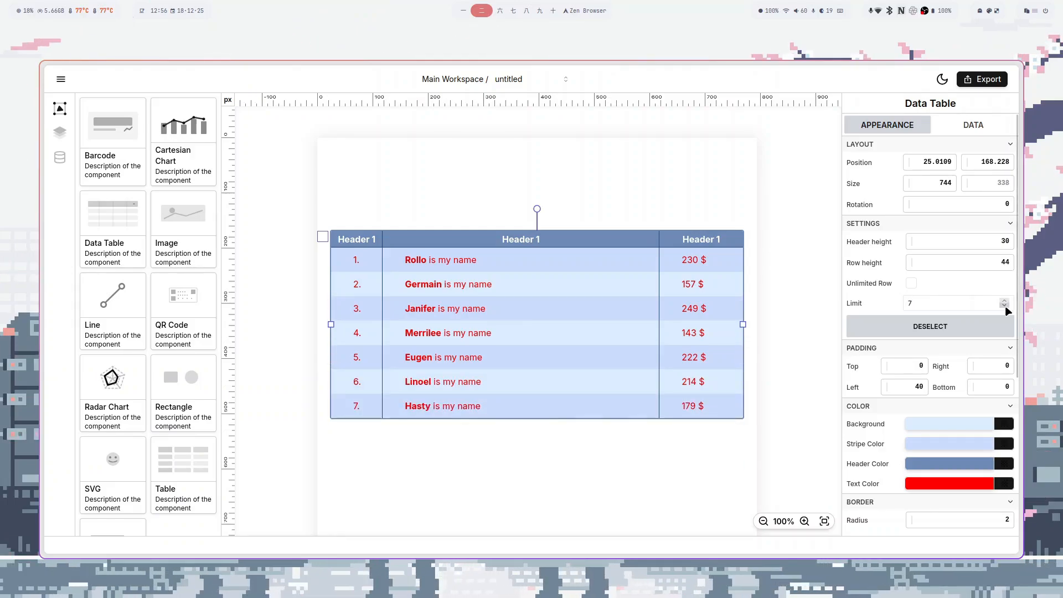
left_click(1005, 305)
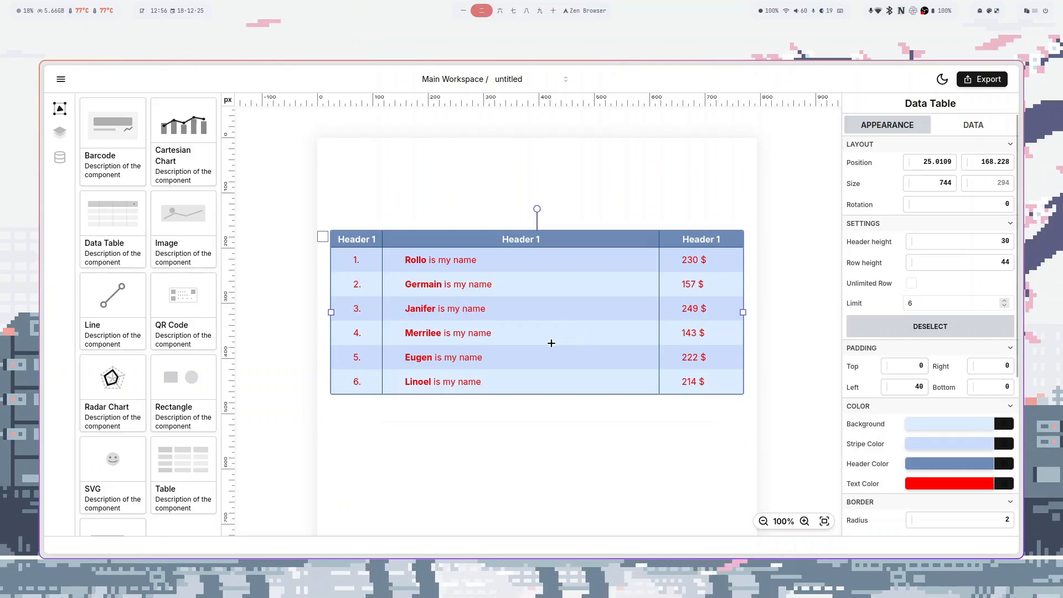
- Make rows about 48.67 high and the header 50 high, and rotate the table to 150°
mouse_move(526, 392)
left_mouse_down()
mouse_move(524, 482)
mouse_move(530, 407)
left_mouse_up()
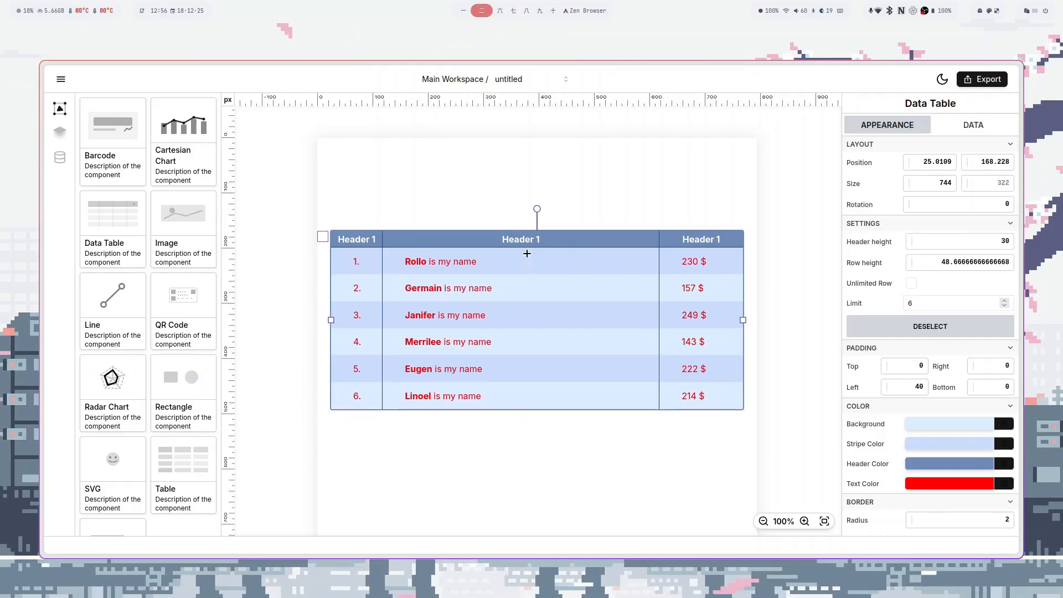
mouse_move(526, 248)
left_mouse_down()
mouse_move(527, 285)
mouse_move(526, 256)
left_mouse_up()
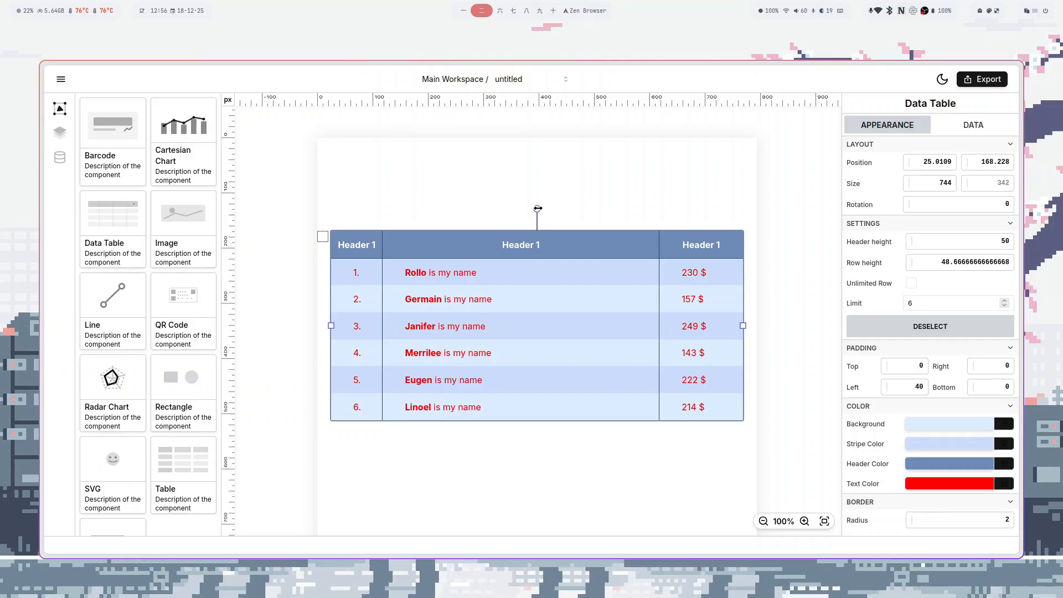
left_click_drag(538, 208, 592, 432)
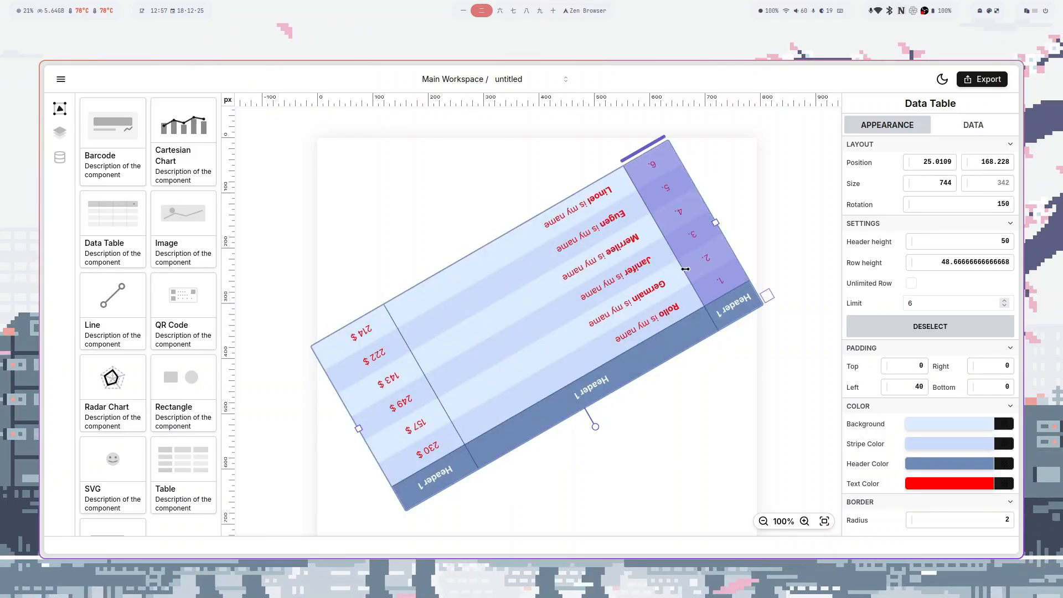
- Resize the rotated table's name, number and price columns and narrow its overall width
mouse_move(695, 290)
left_mouse_down()
mouse_move(616, 318)
mouse_move(684, 276)
left_mouse_up()
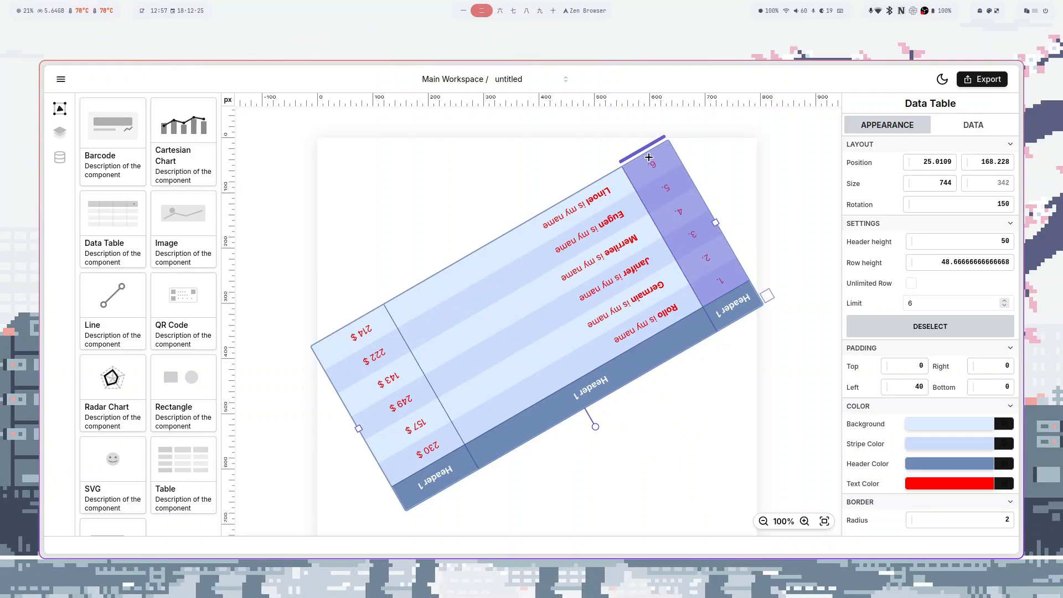
mouse_move(648, 146)
left_mouse_down()
mouse_move(550, 203)
mouse_move(645, 148)
left_mouse_up()
left_click_drag(408, 350, 446, 331)
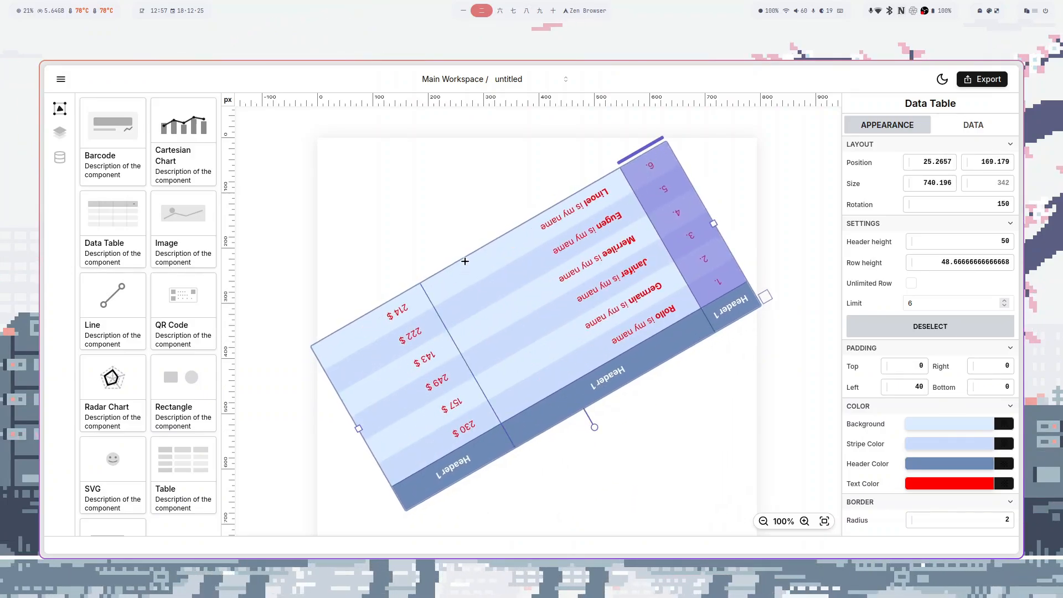
left_click(376, 333)
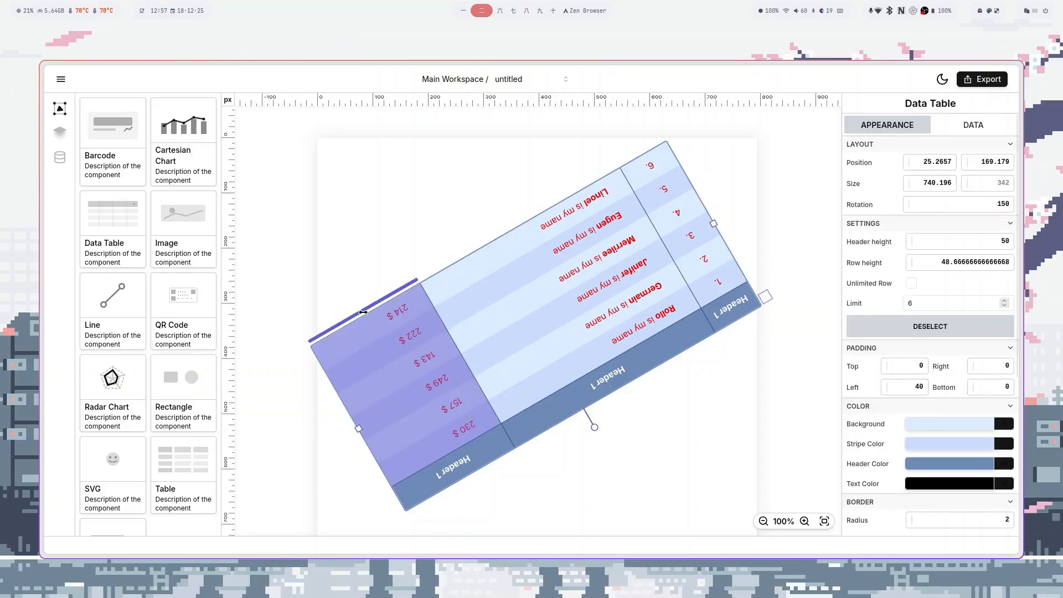
left_click_drag(364, 306, 424, 294)
left_click_drag(430, 377, 399, 300)
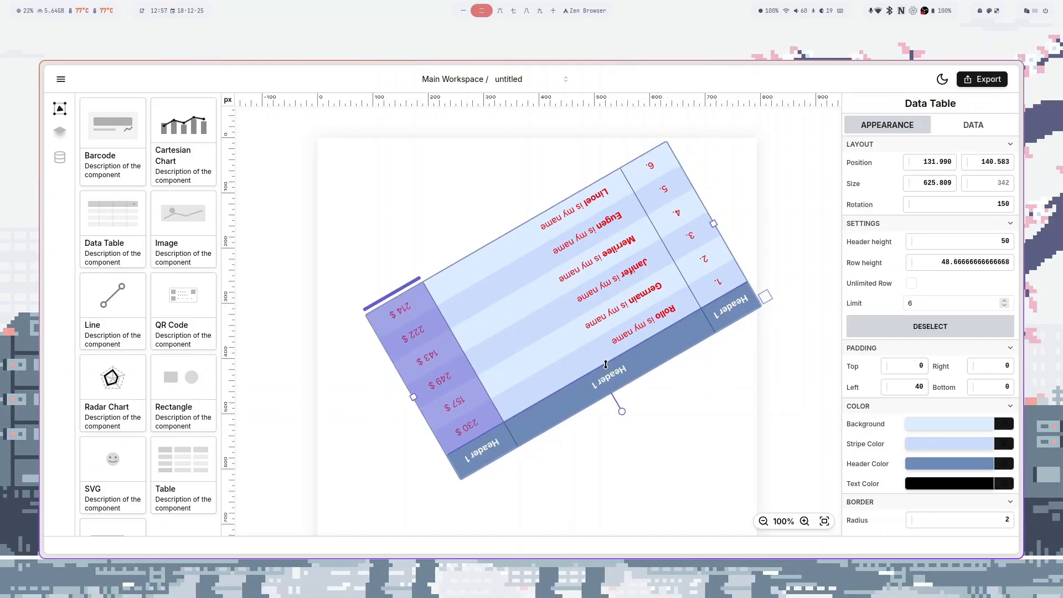
- Make the rotated table's header and rows taller, then rotate it nearly level
mouse_move(608, 363)
left_mouse_down()
mouse_move(582, 335)
mouse_move(604, 358)
left_mouse_up()
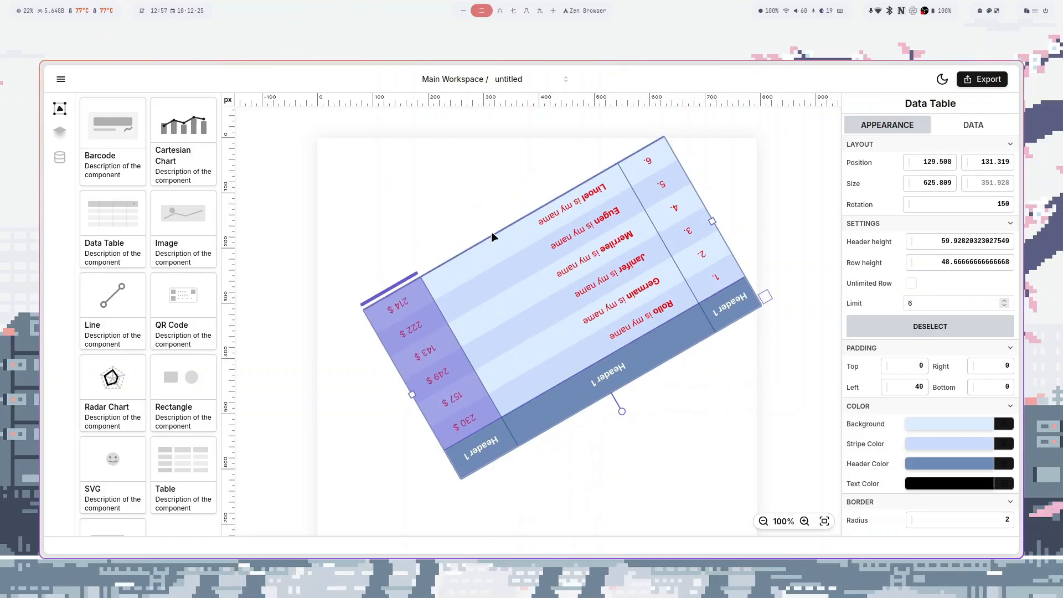
mouse_move(496, 232)
left_mouse_down()
mouse_move(484, 213)
mouse_move(495, 233)
left_mouse_up()
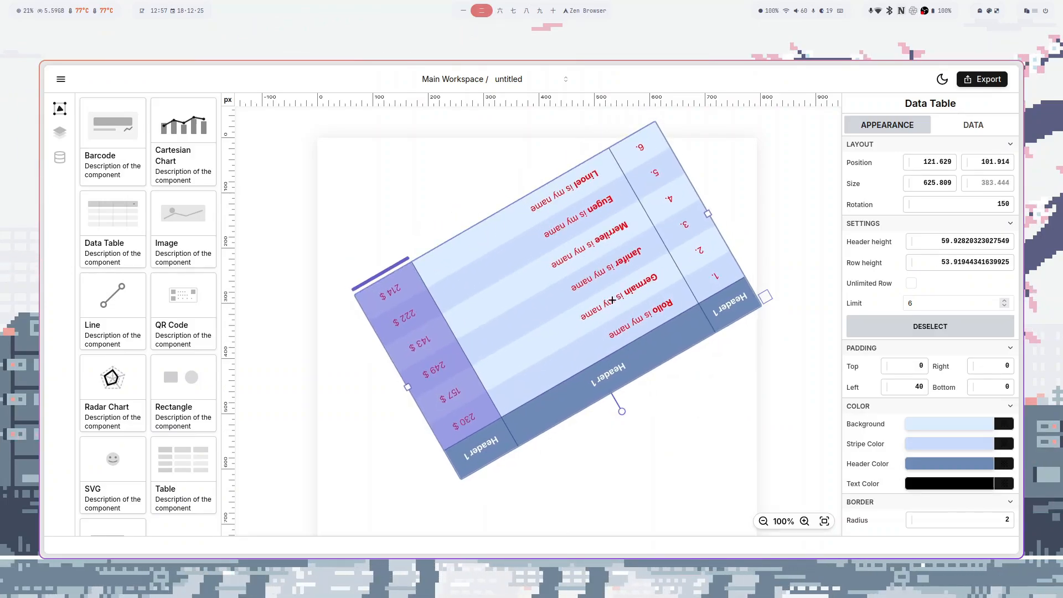
left_click_drag(622, 411, 556, 195)
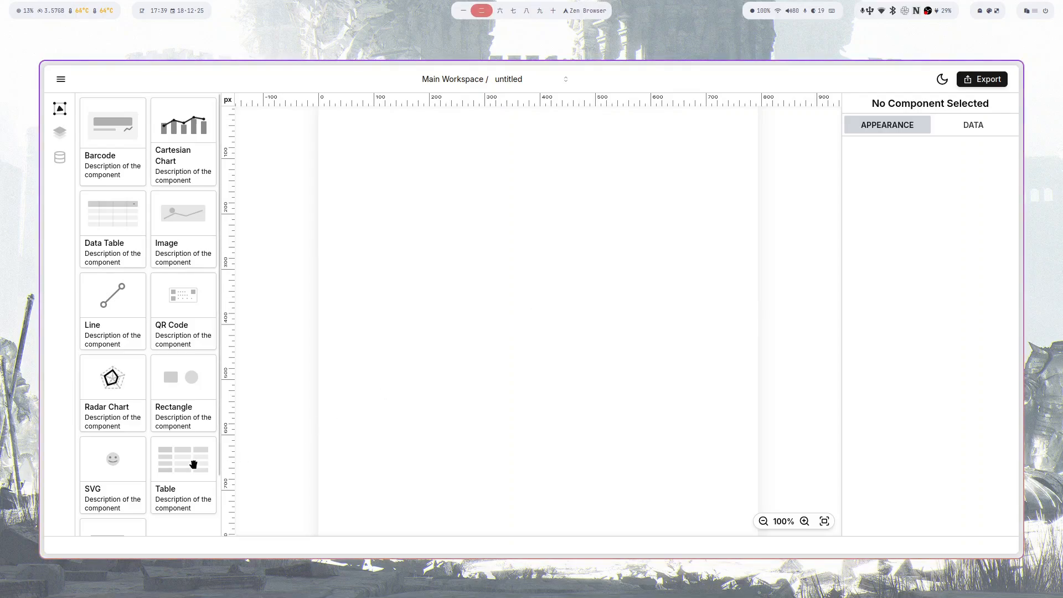
- Place a static hero table, enlarge it to 532 × 384, heighten Iron Man row, narrow Mjolnir column
left_click_drag(193, 464, 525, 282)
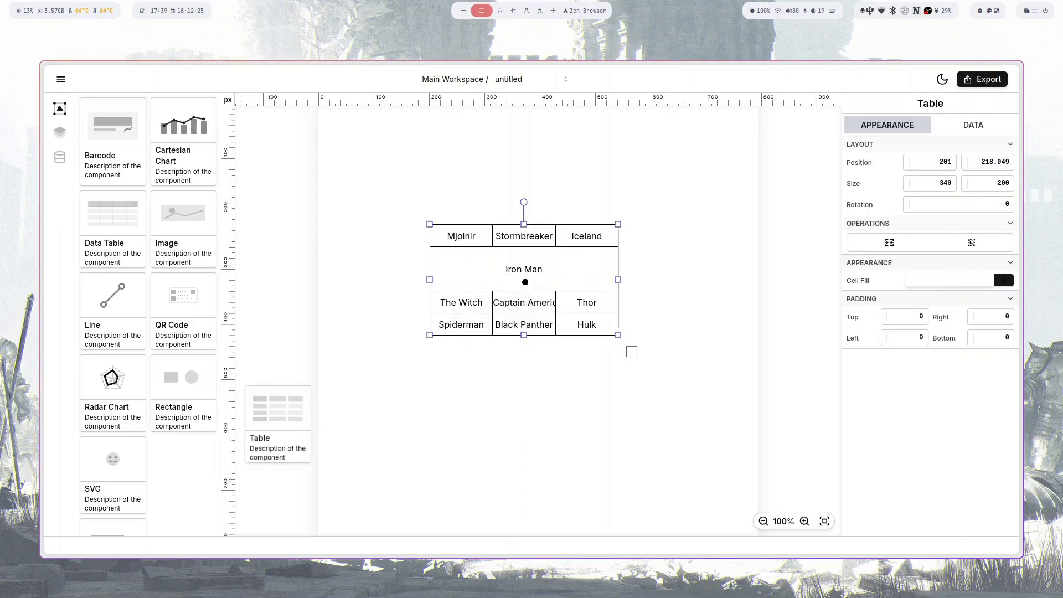
mouse_move(620, 280)
left_mouse_down()
mouse_move(708, 280)
mouse_move(615, 282)
left_mouse_up()
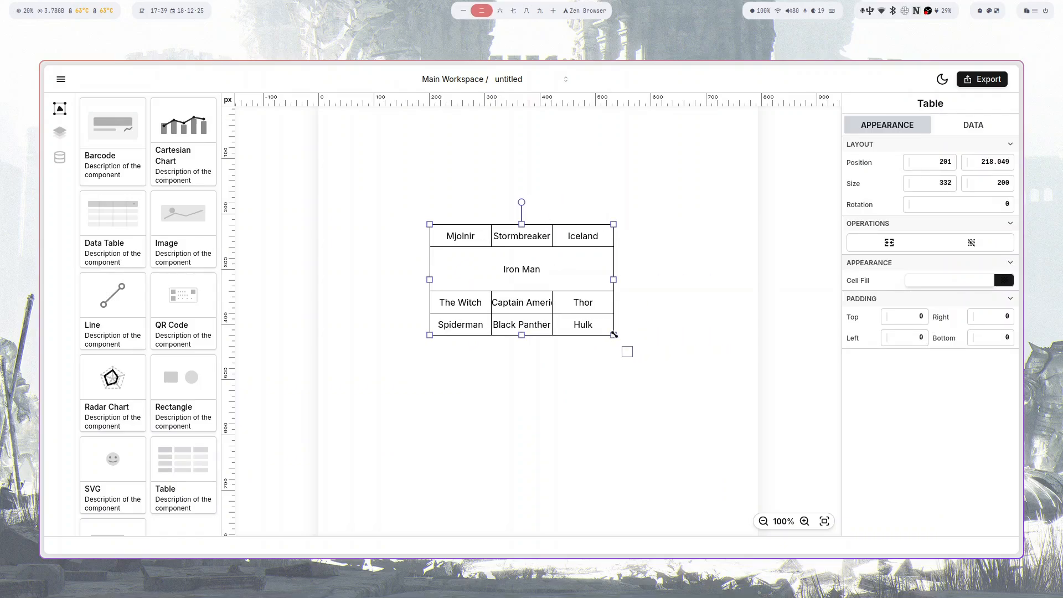
left_click_drag(613, 335, 673, 397)
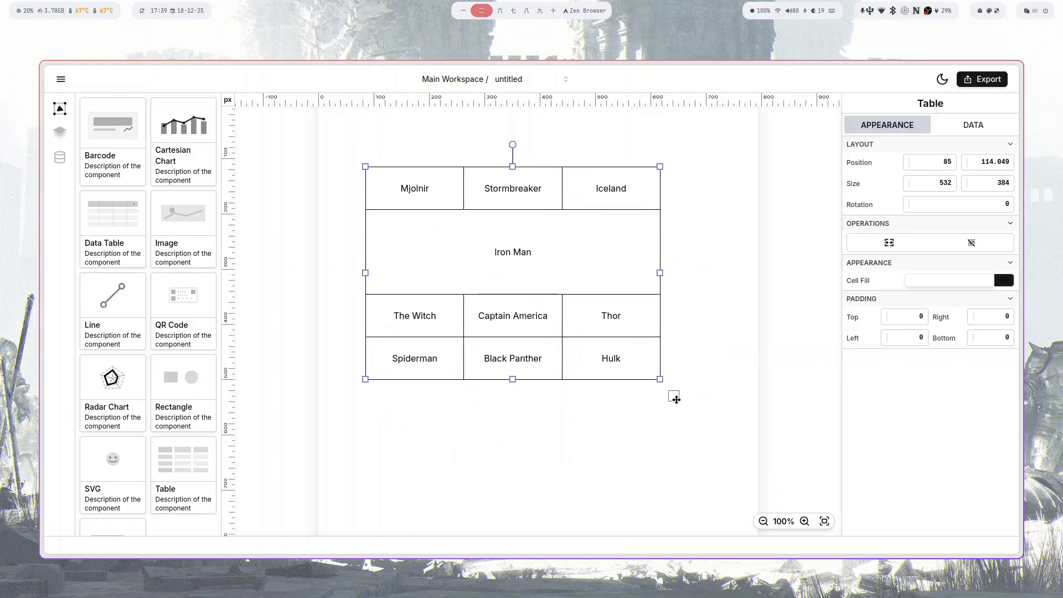
mouse_move(538, 294)
left_mouse_down()
mouse_move(537, 331)
mouse_move(537, 302)
left_mouse_up()
mouse_move(575, 191)
left_mouse_down()
mouse_move(600, 188)
mouse_move(565, 188)
left_mouse_up()
mouse_move(465, 197)
left_mouse_down()
mouse_move(432, 199)
mouse_move(446, 200)
left_mouse_up()
- Adjust the Mjolnir column and first row, then select the Thor/Hulk and Witch/Spiderman cells
left_click(407, 208)
mouse_move(407, 209)
left_mouse_down()
mouse_move(407, 201)
mouse_move(414, 218)
left_mouse_up()
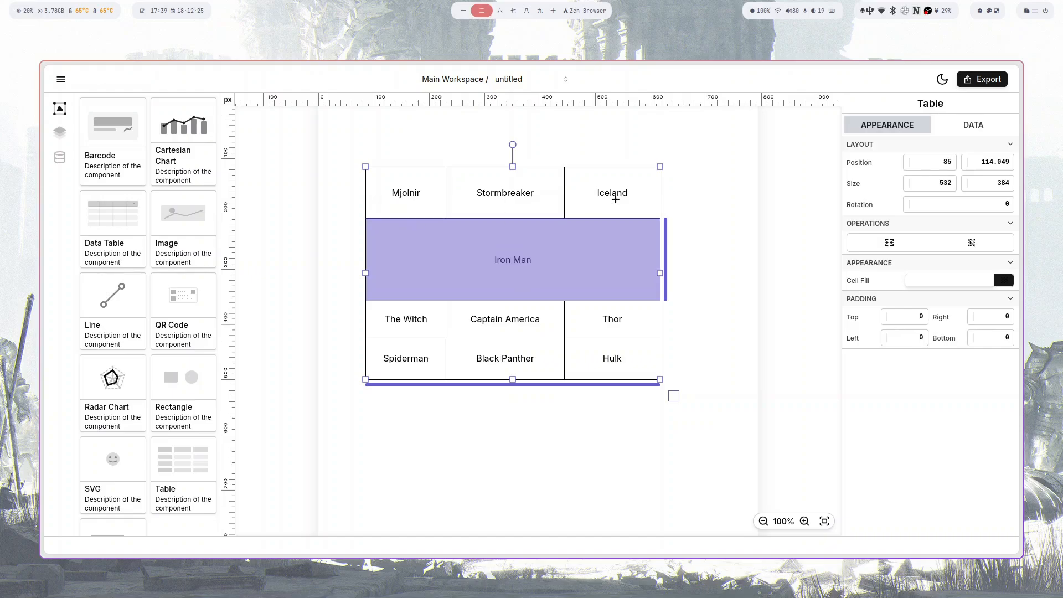
left_click(613, 214)
left_click_drag(607, 319, 634, 391)
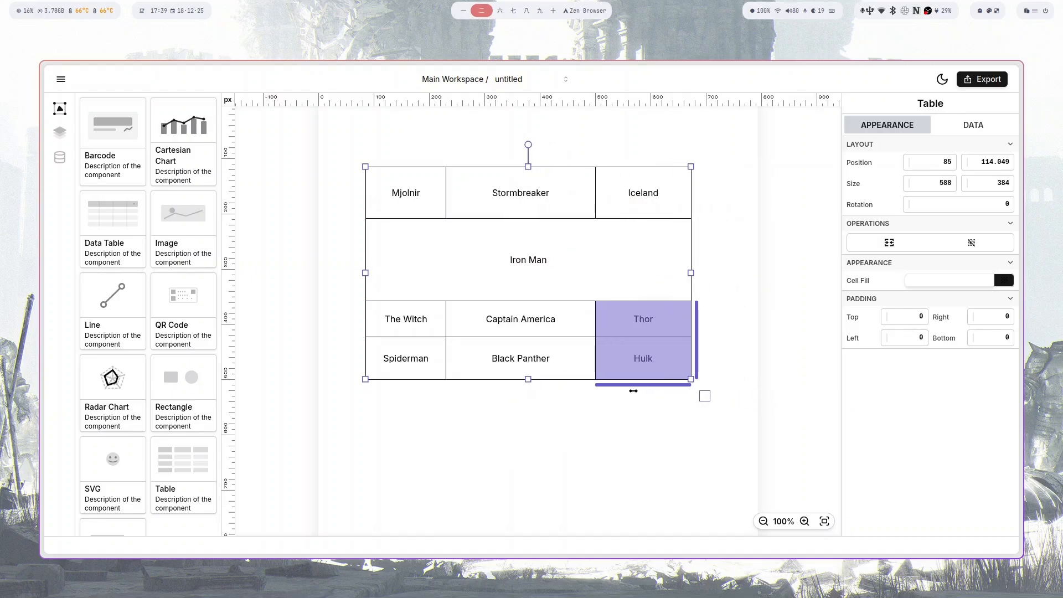
left_click_drag(402, 320, 400, 392)
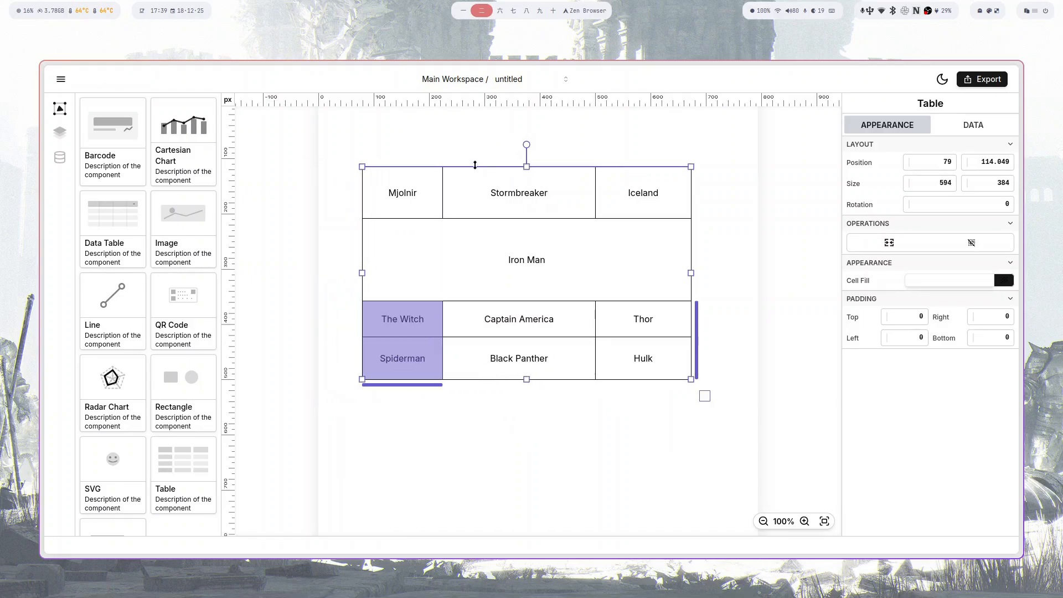
- Insert and delete empty columns, removing the Iceland, Thor and Hulk column
left_click(444, 157)
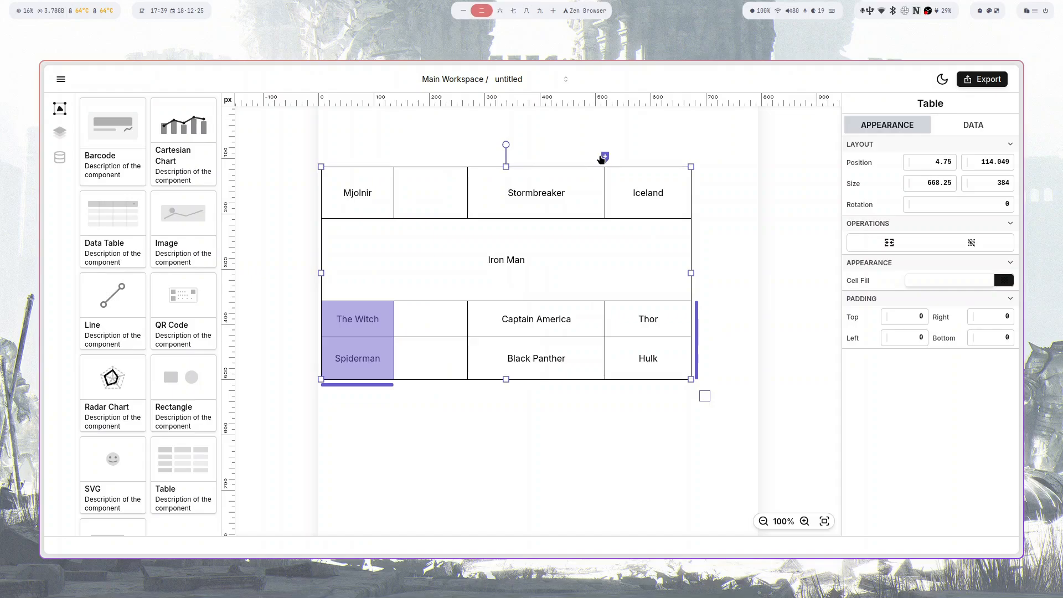
left_click(605, 157)
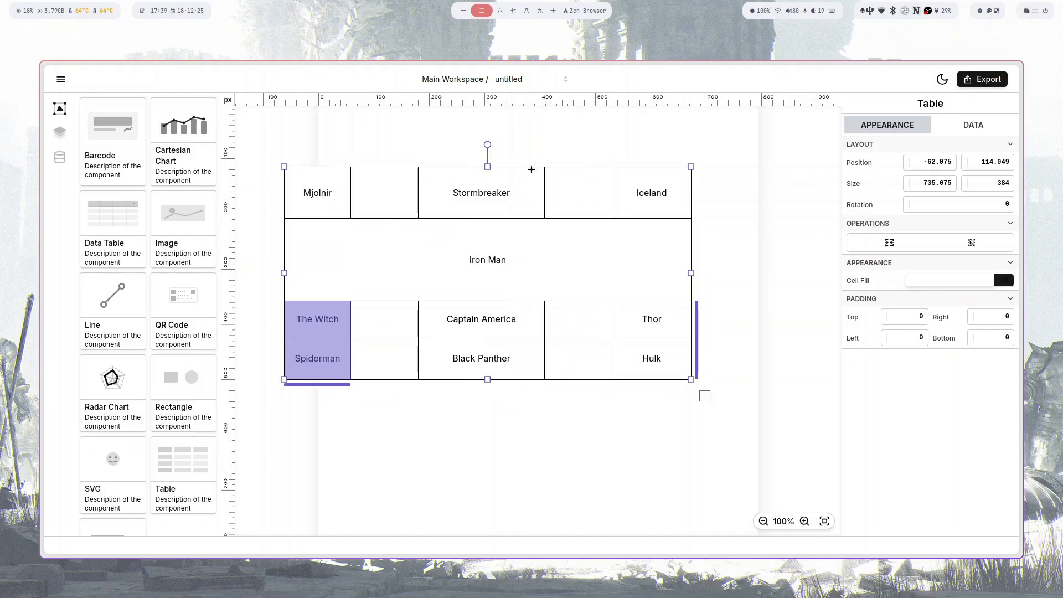
left_click(578, 158)
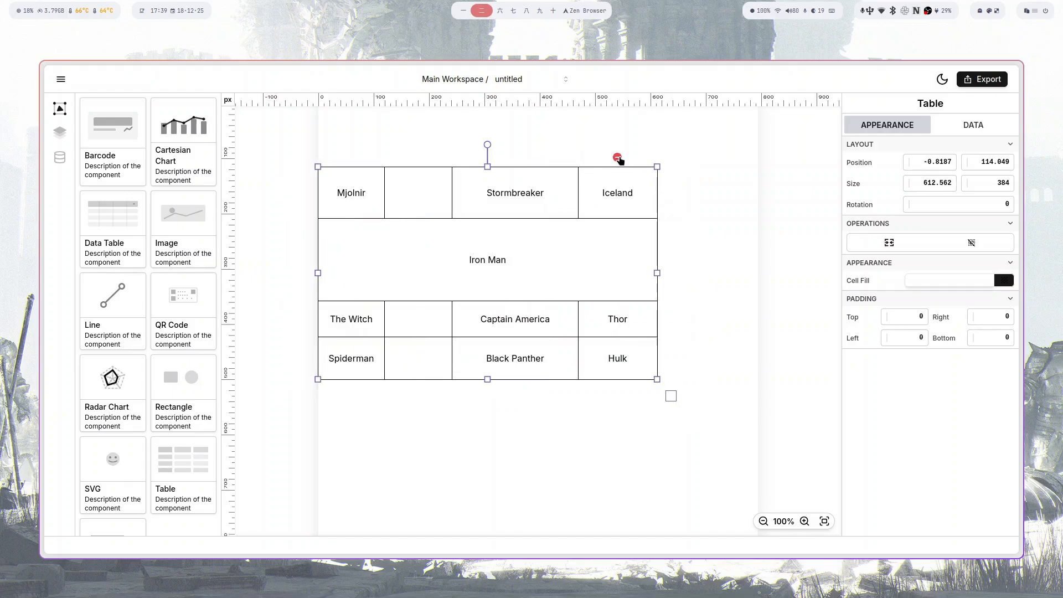
left_click(617, 159)
left_click(458, 158)
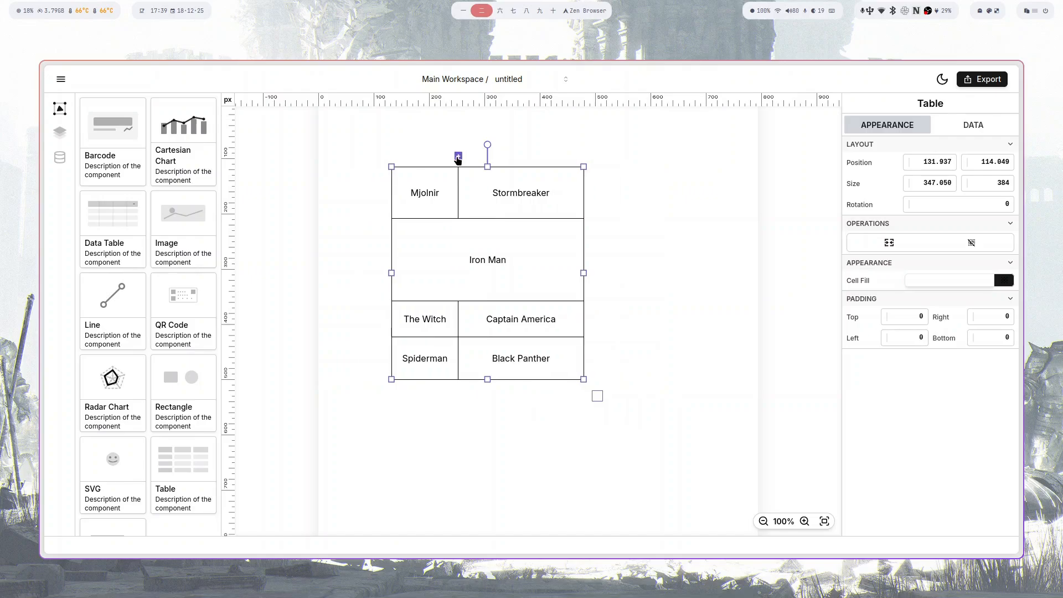
left_click(584, 157)
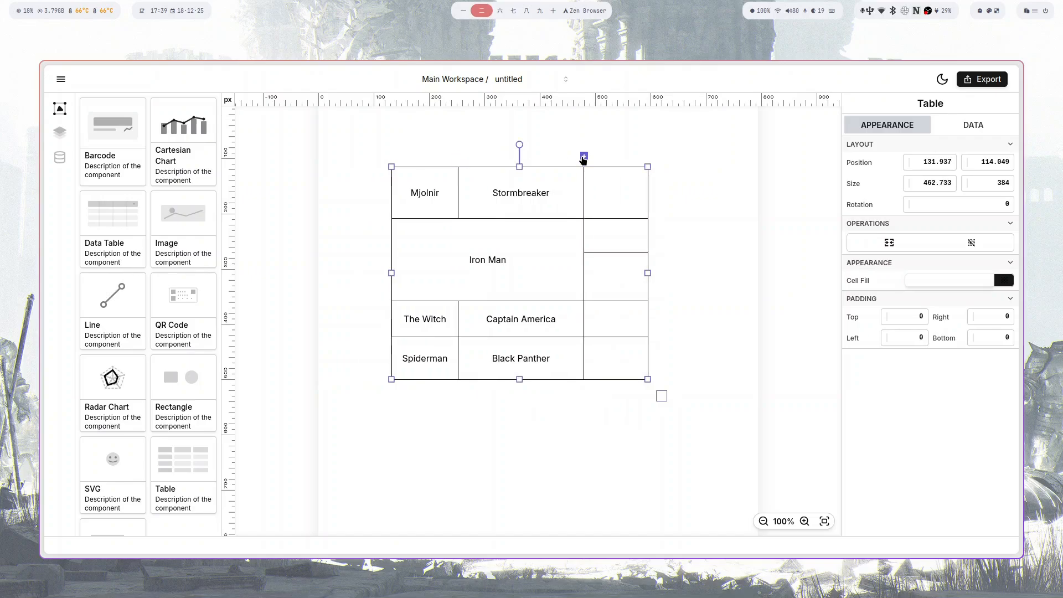
left_click_drag(617, 235, 618, 283)
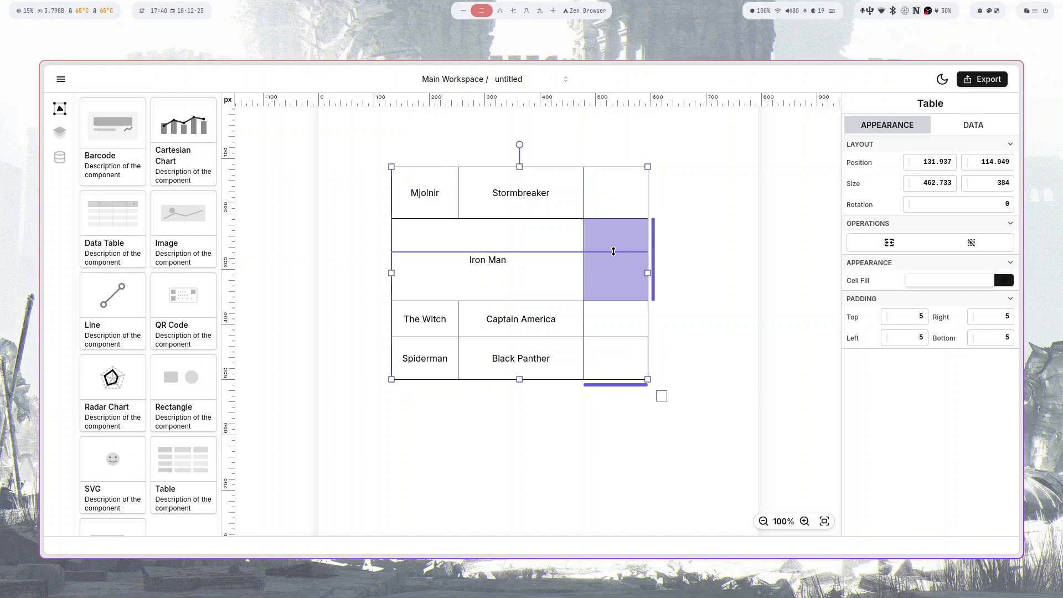
left_click(898, 245)
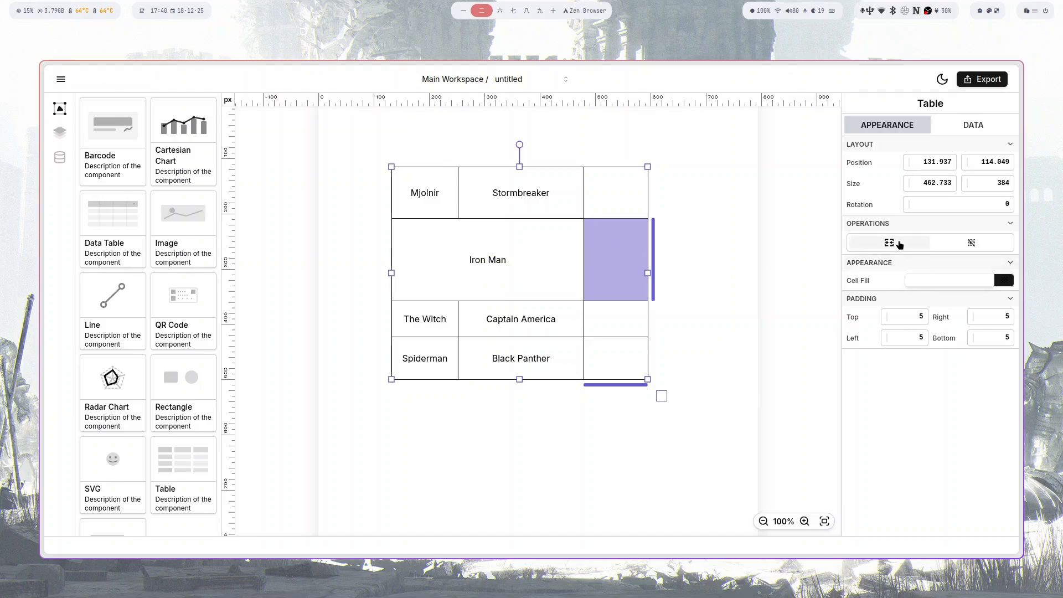
left_click_drag(600, 320, 602, 356)
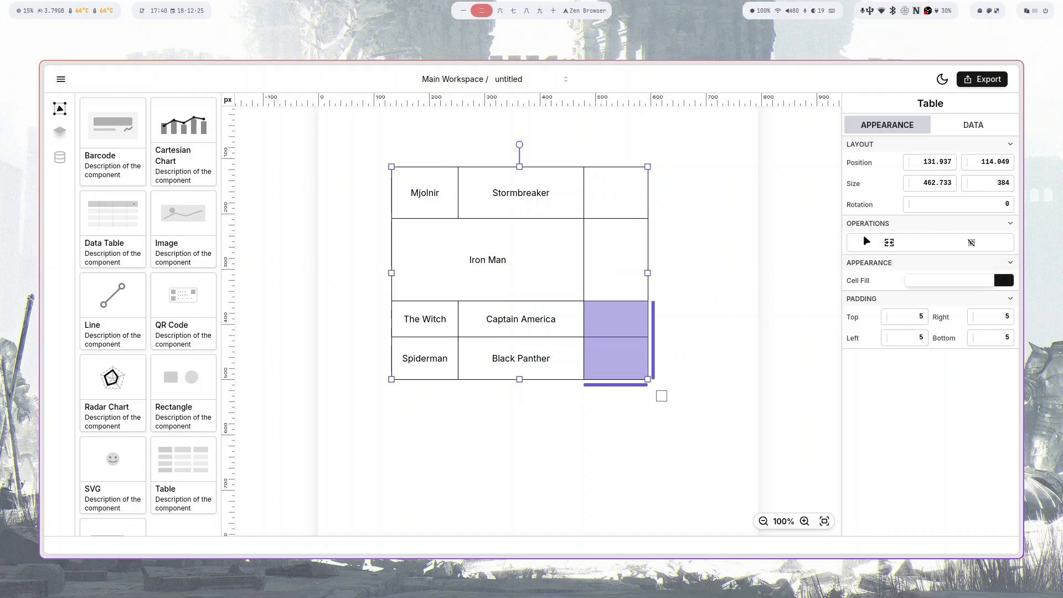
left_click_drag(540, 199, 640, 211)
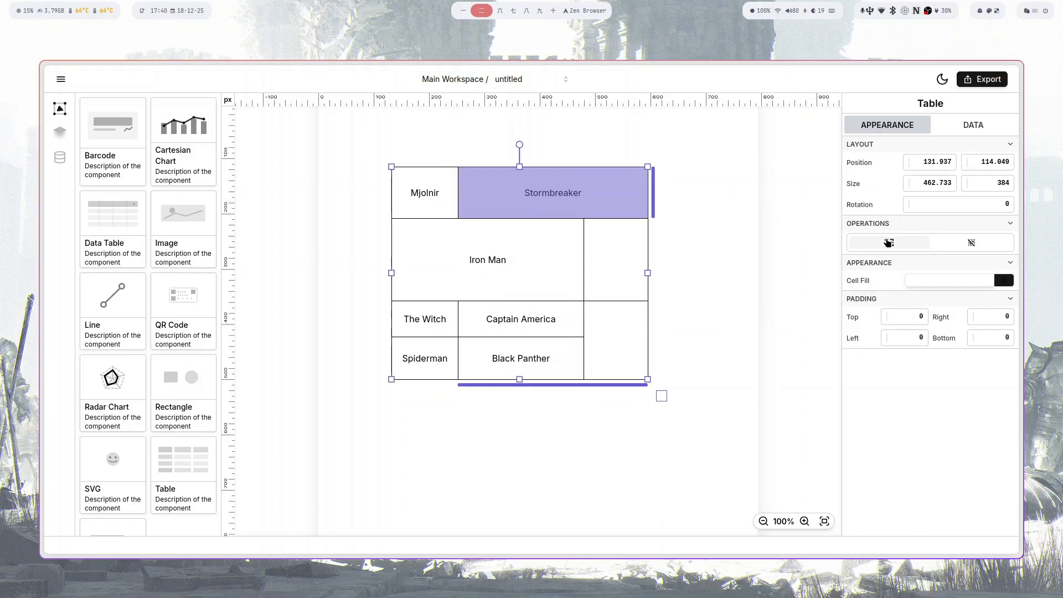
left_click_drag(603, 349, 613, 193)
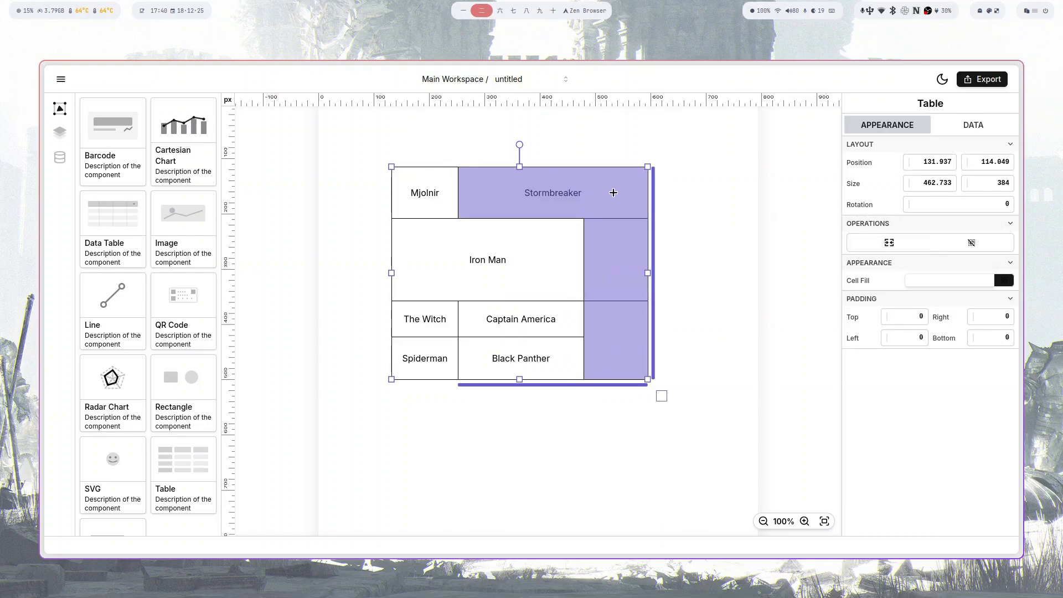
left_click(889, 243)
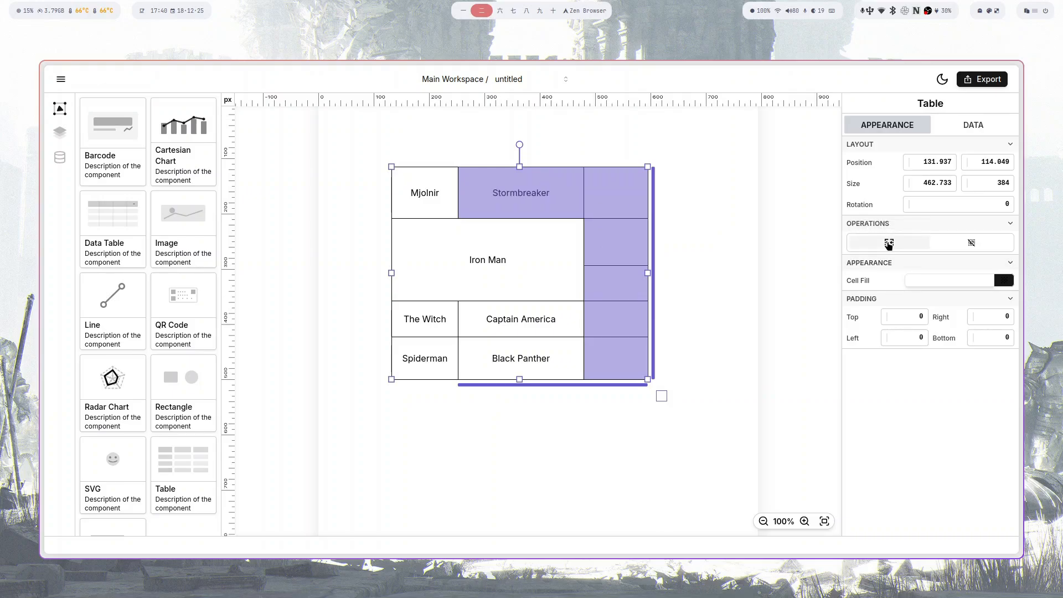
left_click_drag(601, 268, 598, 261)
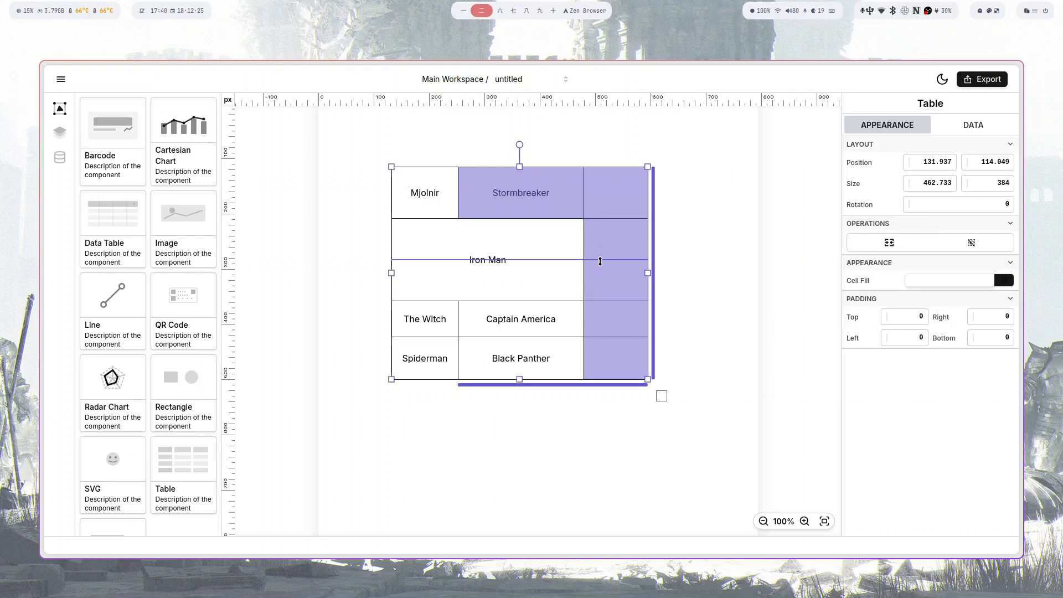
left_click_drag(435, 321, 513, 355)
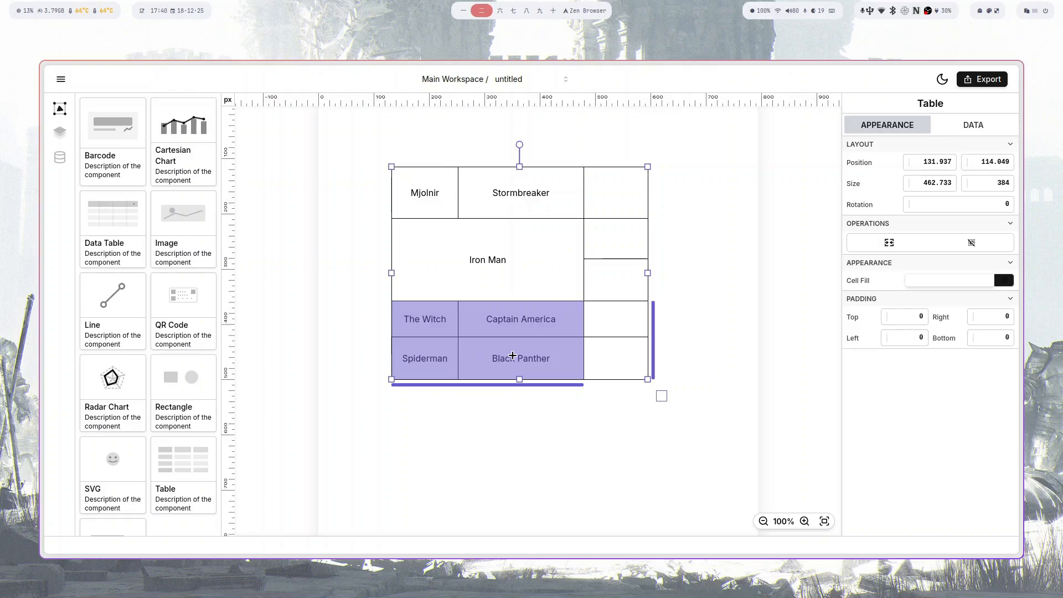
- Fill the four selected hero cells light blue (#82bcff), then clear and reselect them
left_click(945, 284)
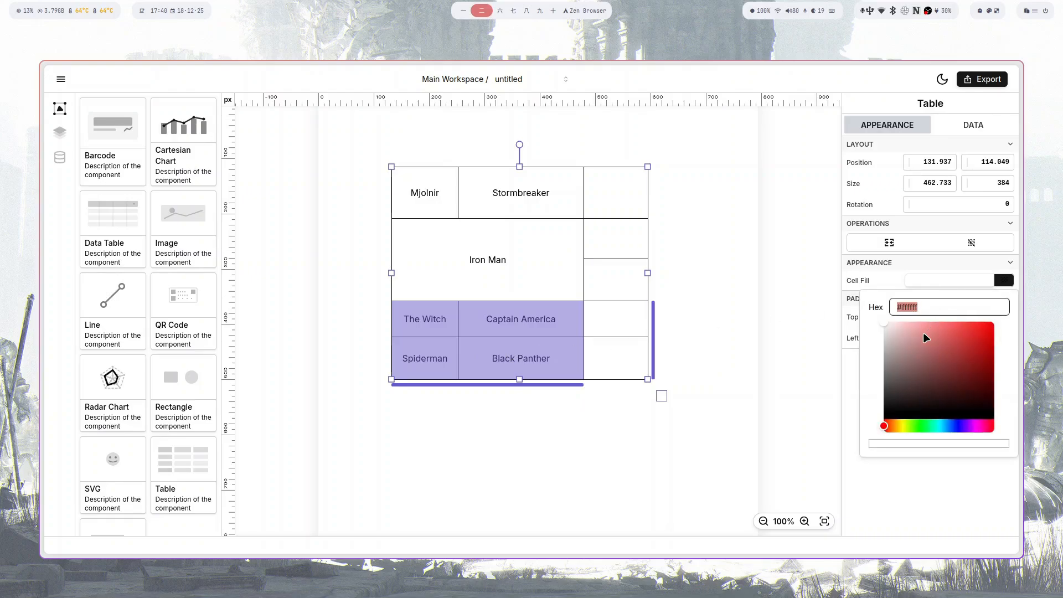
left_click_drag(926, 338, 910, 321)
left_click_drag(946, 426, 950, 427)
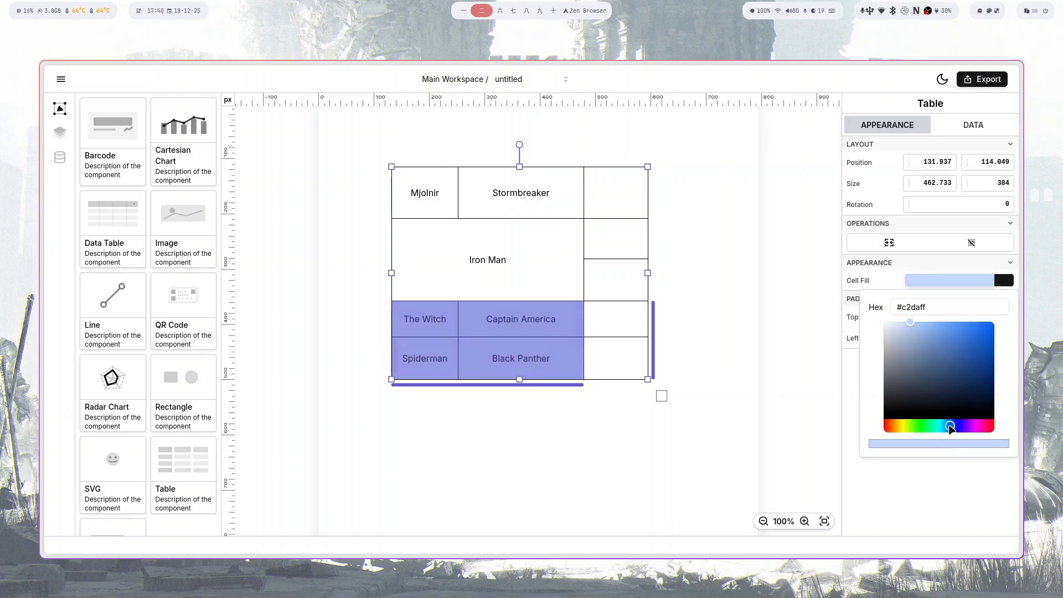
left_click_drag(935, 354, 938, 318)
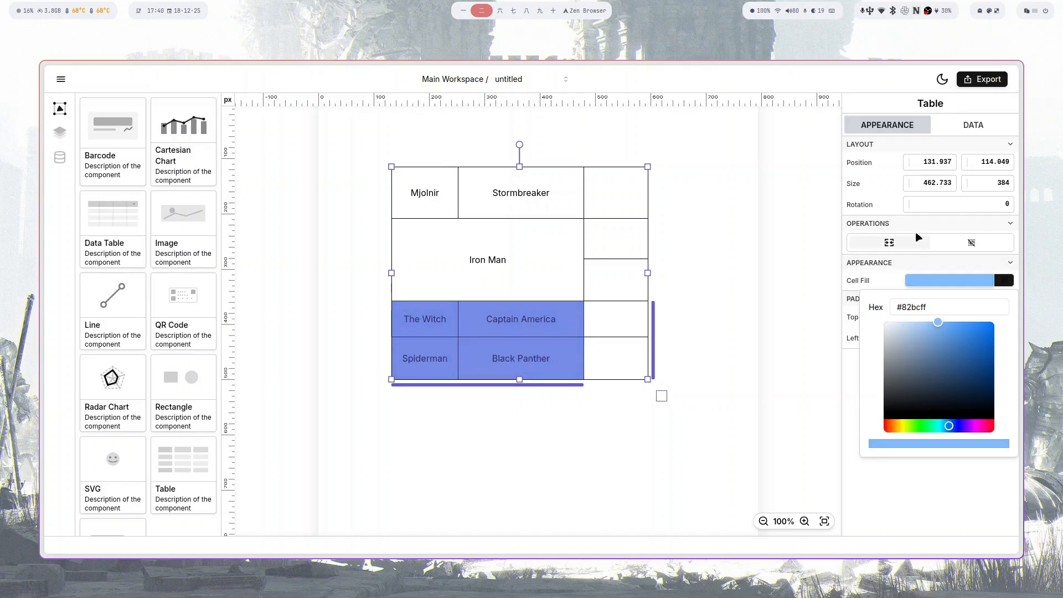
left_click(957, 242)
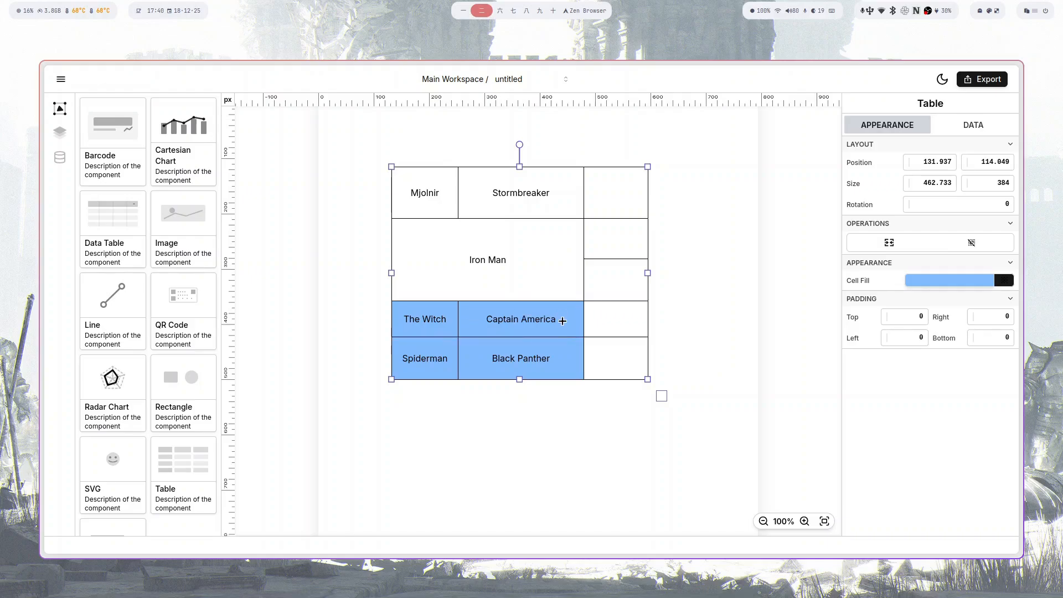
left_click_drag(469, 358, 436, 343)
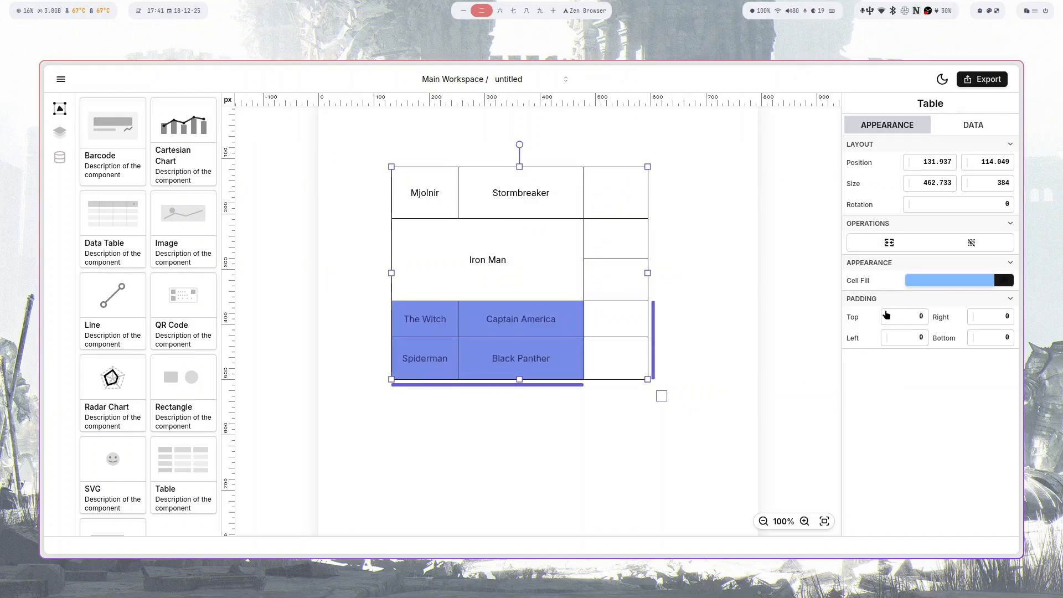
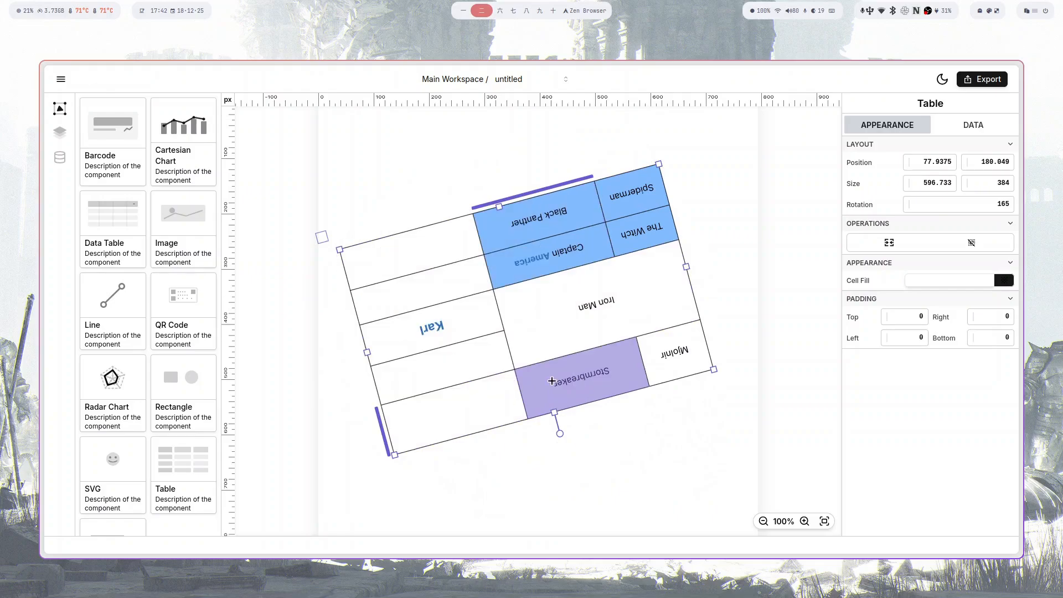
- Widen the Stormbreaker, Spiderman/Witch and Black Panther columns, then rotate the table back to 0°
left_click_drag(519, 394, 454, 424)
mouse_move(608, 240)
left_mouse_down()
mouse_move(544, 260)
mouse_move(615, 244)
left_mouse_up()
mouse_move(549, 186)
left_mouse_down()
mouse_move(584, 178)
mouse_move(528, 186)
mouse_move(550, 187)
left_mouse_up()
left_click(642, 198)
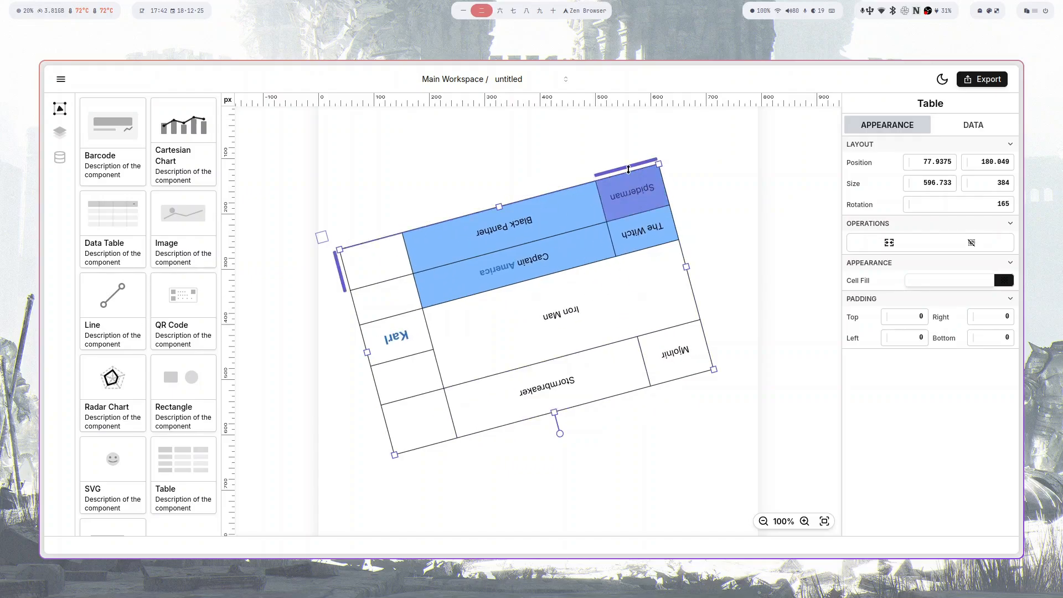
mouse_move(629, 165)
left_mouse_down()
mouse_move(731, 145)
mouse_move(642, 166)
left_mouse_up()
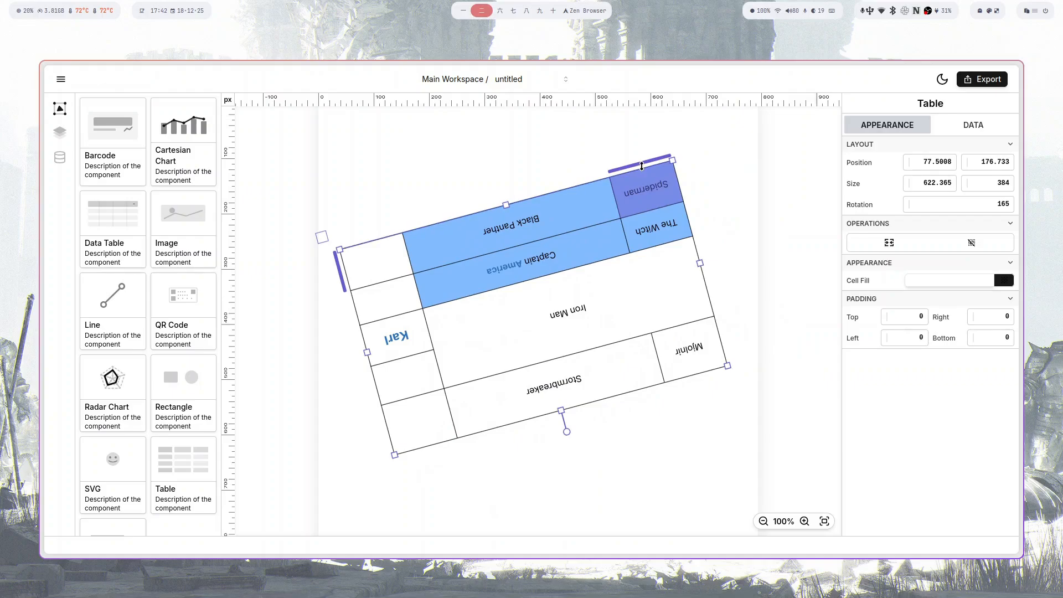
left_click(970, 243)
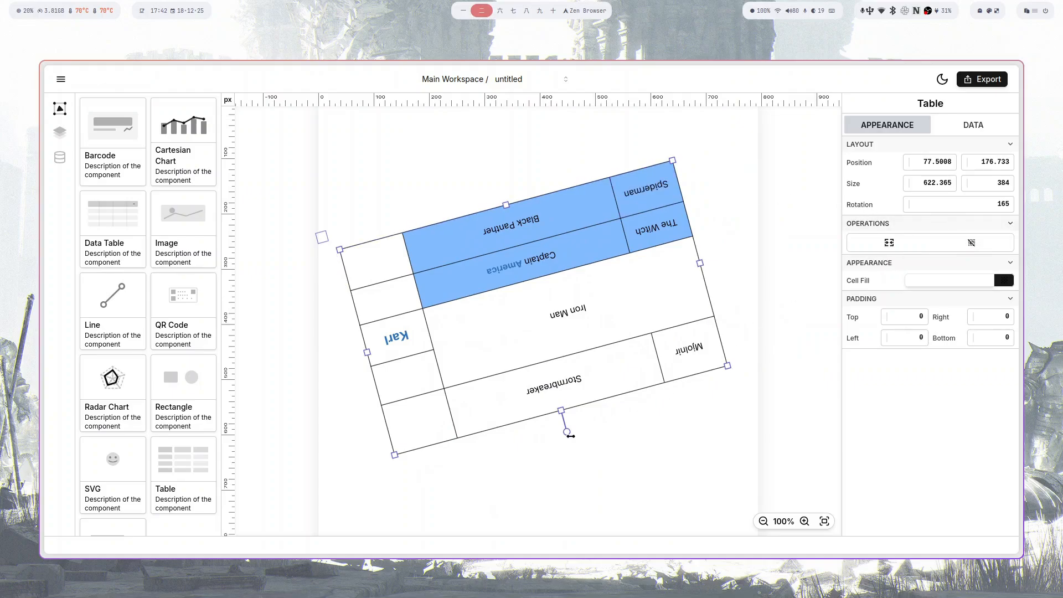
left_click_drag(643, 406, 537, 181)
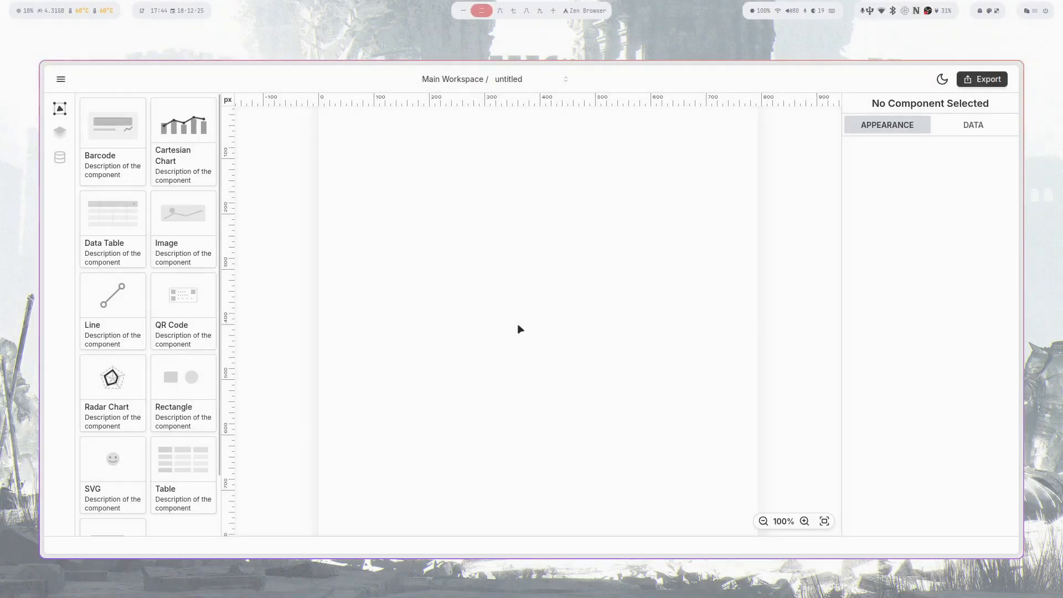
- Add an image component, give it a world map source URL, and enlarge it across the page
left_click_drag(182, 226, 527, 297)
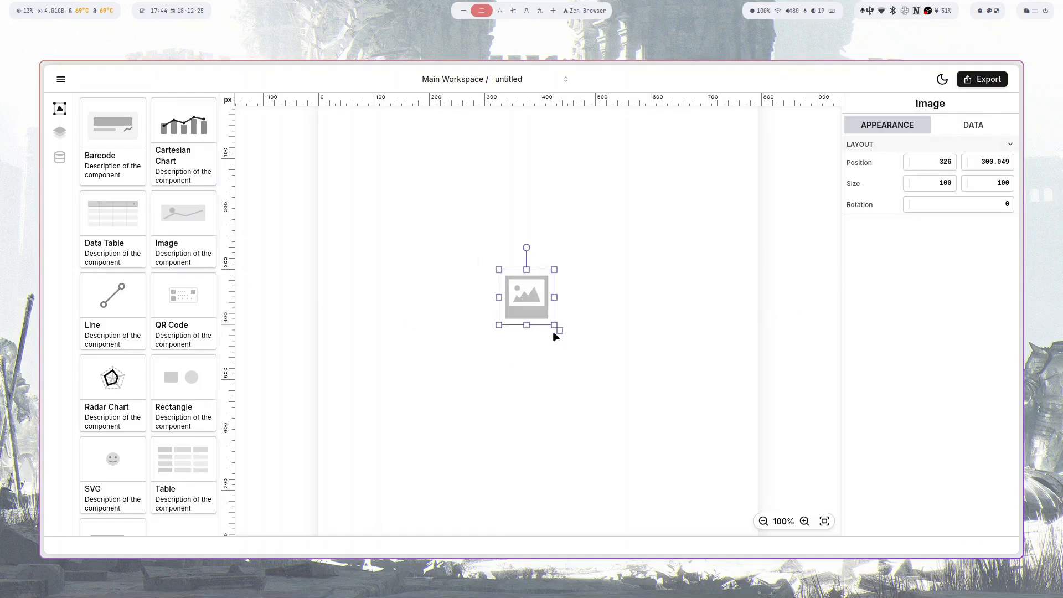
left_click_drag(552, 326, 719, 424)
left_click_drag(637, 374, 485, 305)
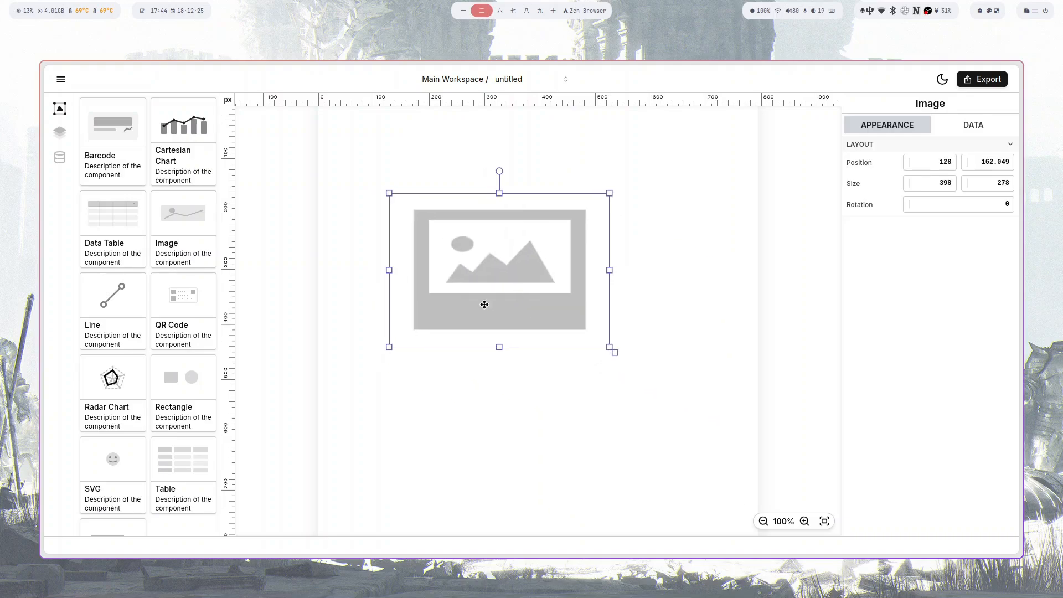
left_click(983, 126)
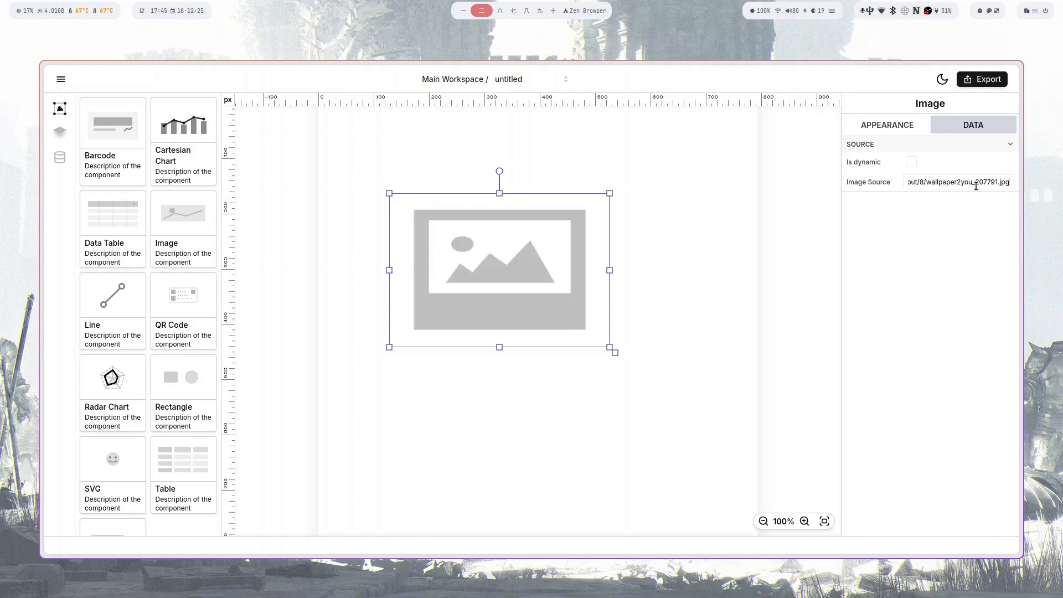
left_click_drag(560, 299, 487, 249)
left_click_drag(535, 298, 754, 389)
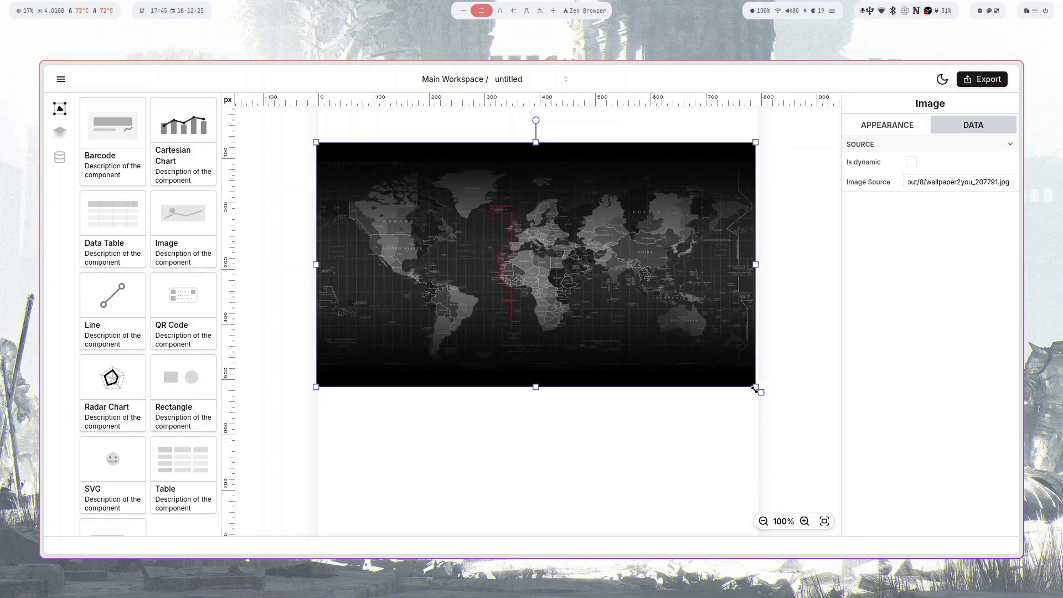
left_click(697, 416)
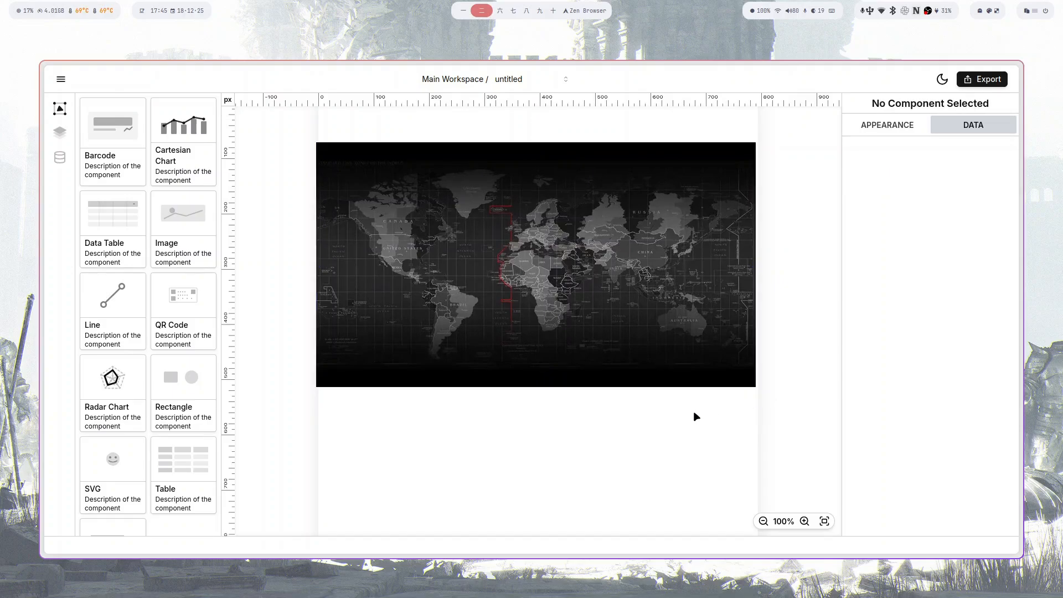
- Make the image source dynamic and bind it to the img1 field, after briefly trying img2
left_click(668, 246)
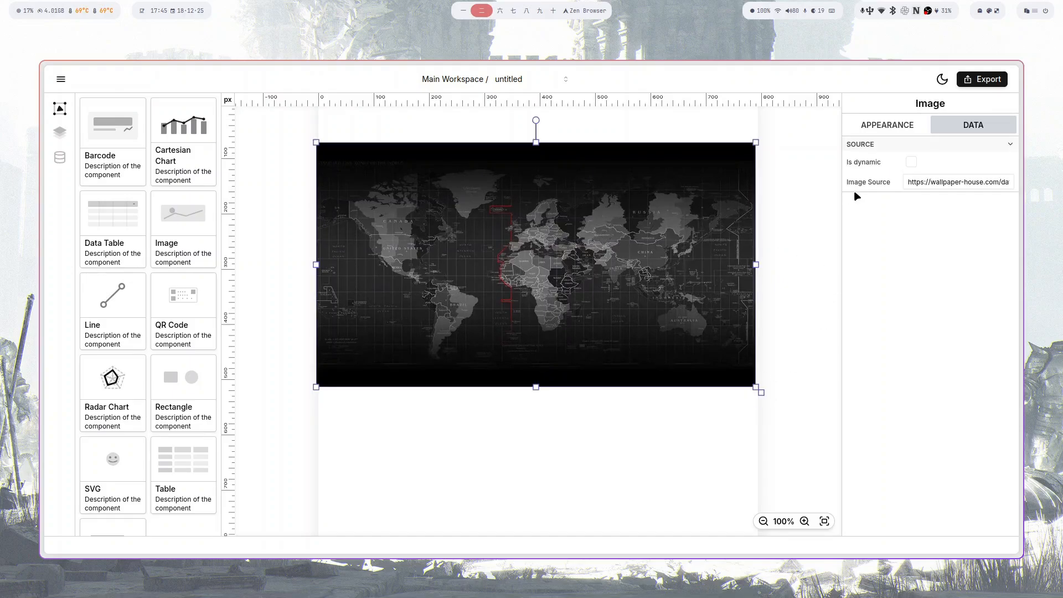
left_click(911, 163)
left_click(926, 188)
left_click(918, 215)
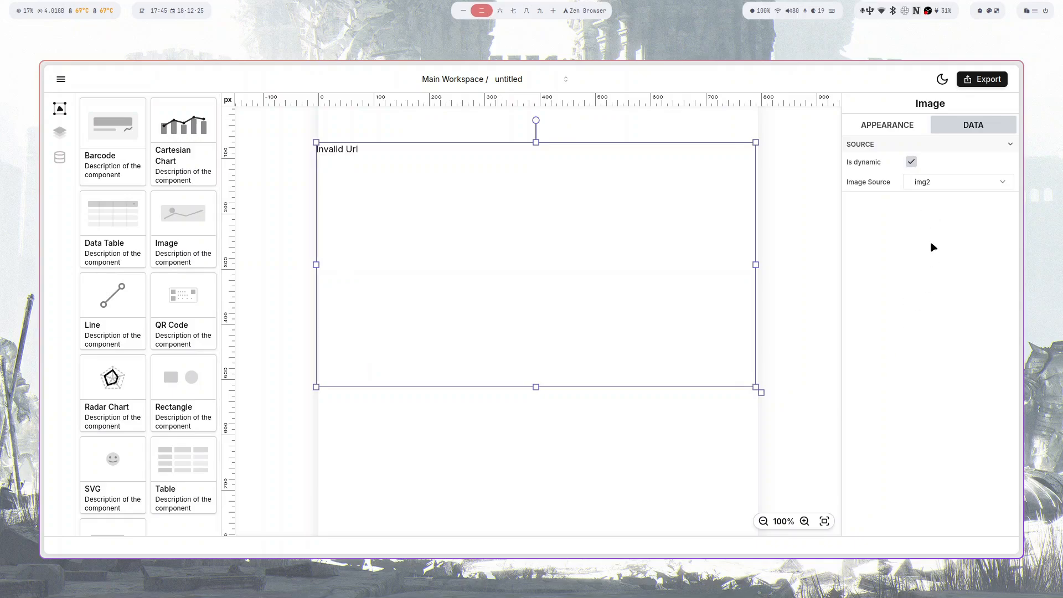
left_click(935, 184)
left_click(928, 203)
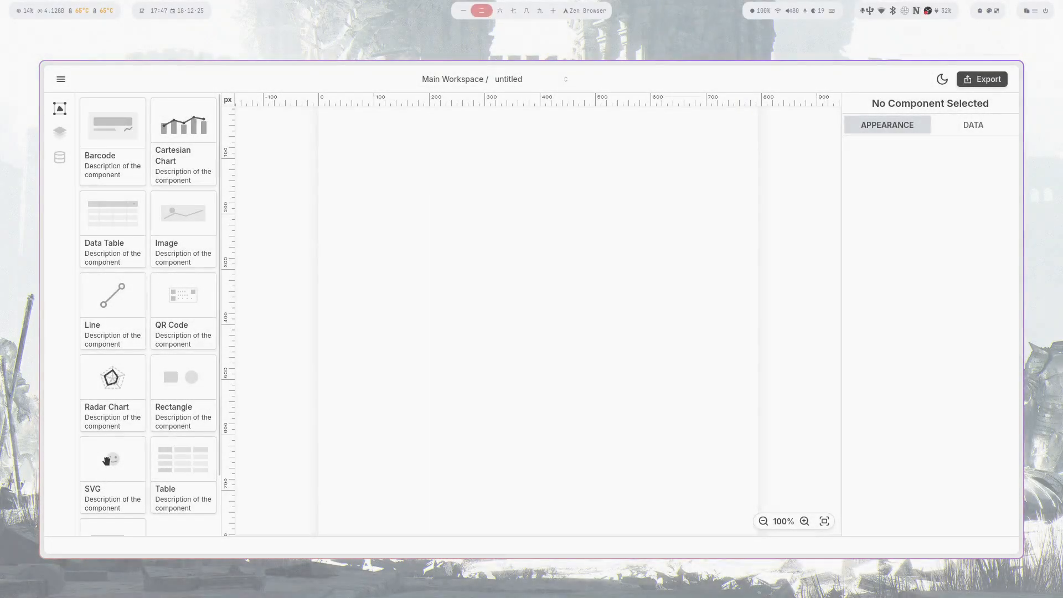
- Add an SVG component with pasted cat illustration code, moved up-left and enlarged to about 640 px
left_click_drag(113, 458, 539, 292)
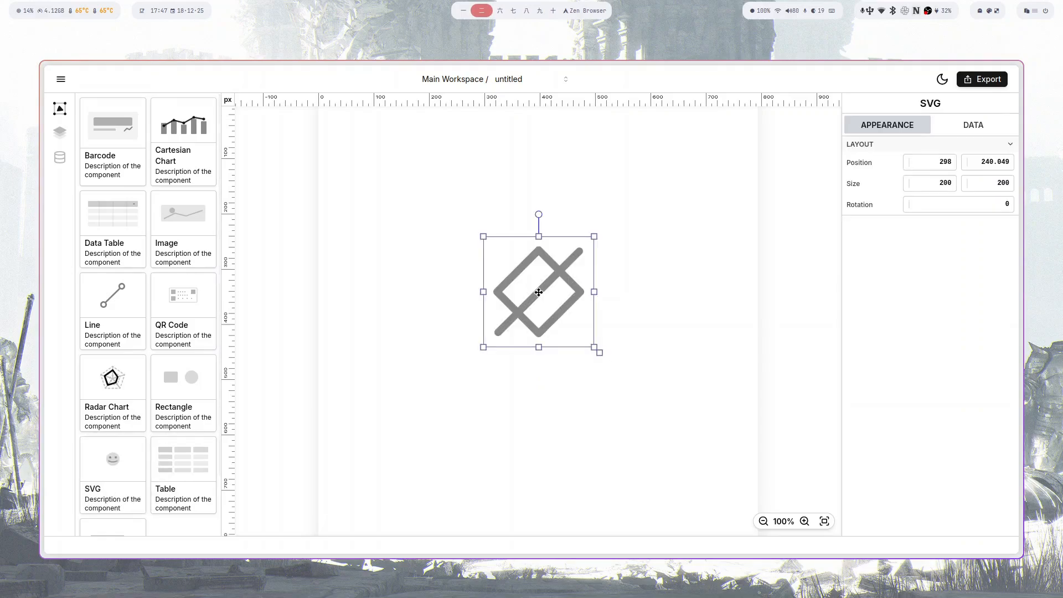
left_click(978, 127)
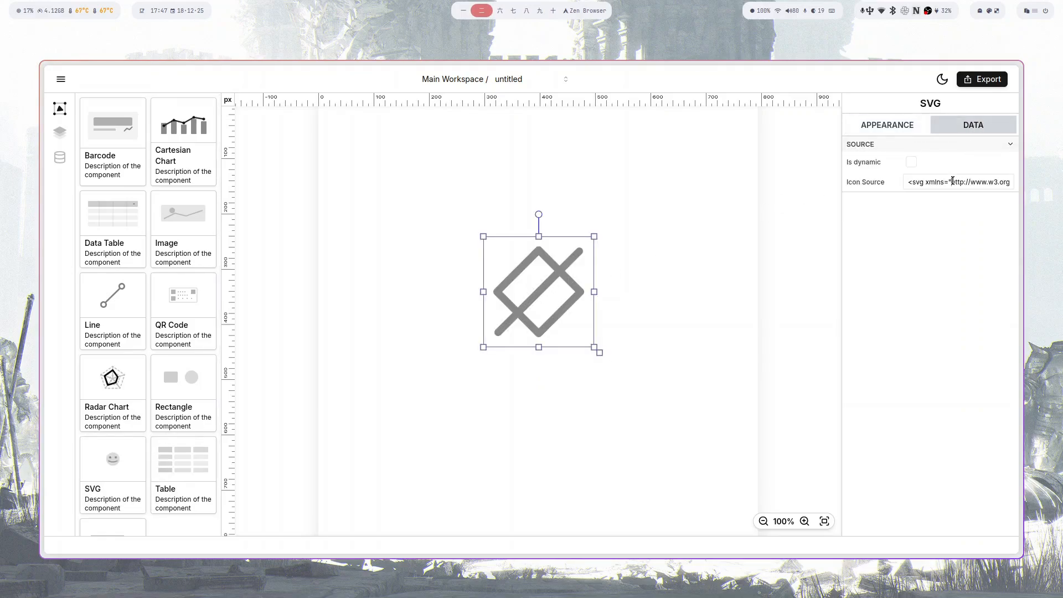
key("ctrl+v")
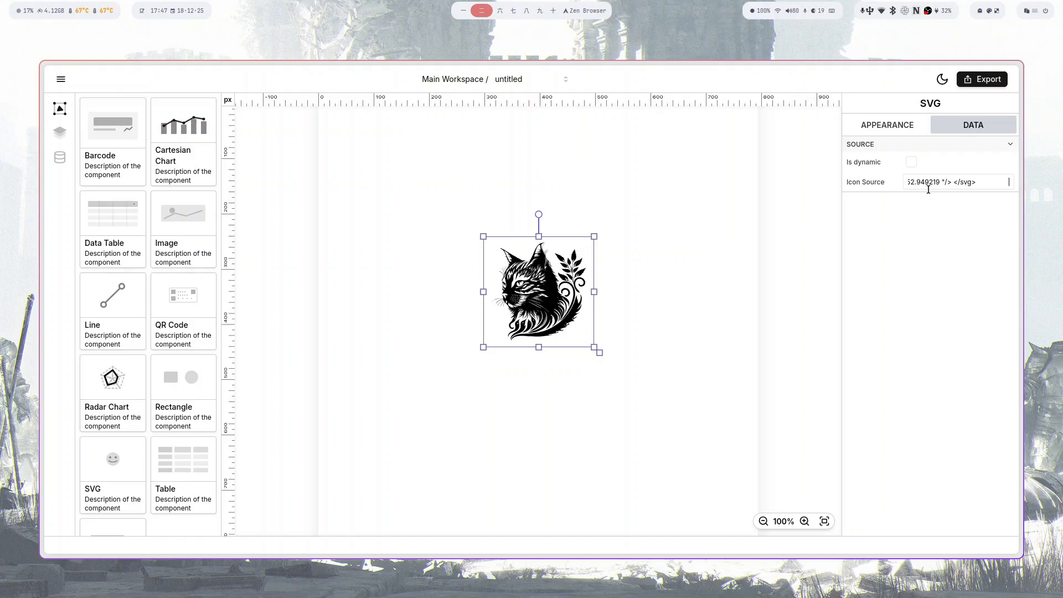
left_click_drag(583, 295, 467, 209)
left_click_drag(477, 261, 721, 492)
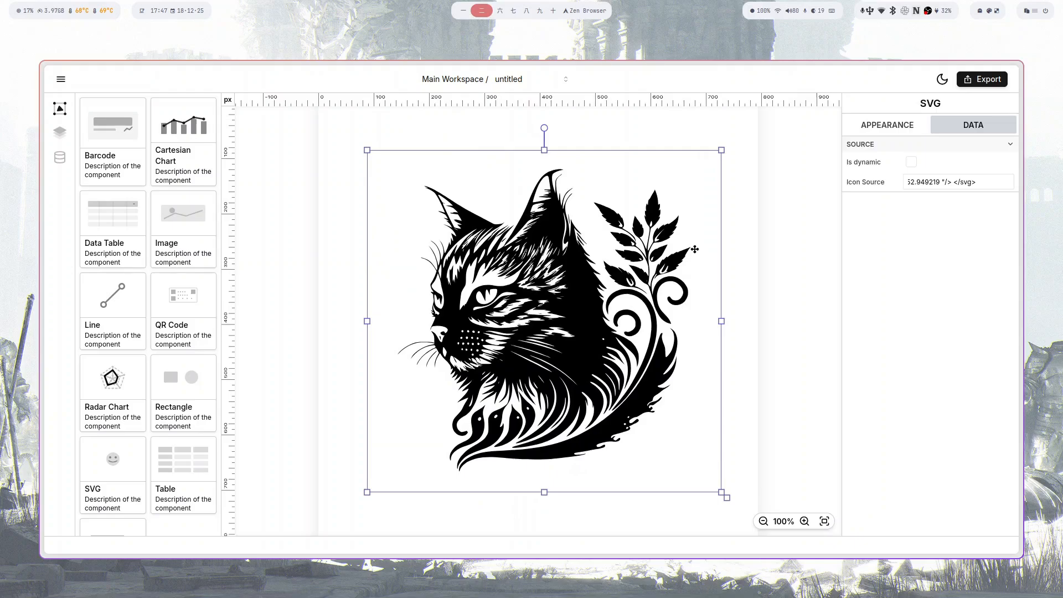
- Make the SVG icon source dynamic and bind it to the rust field, after trying cpp
left_click(911, 162)
left_click(922, 183)
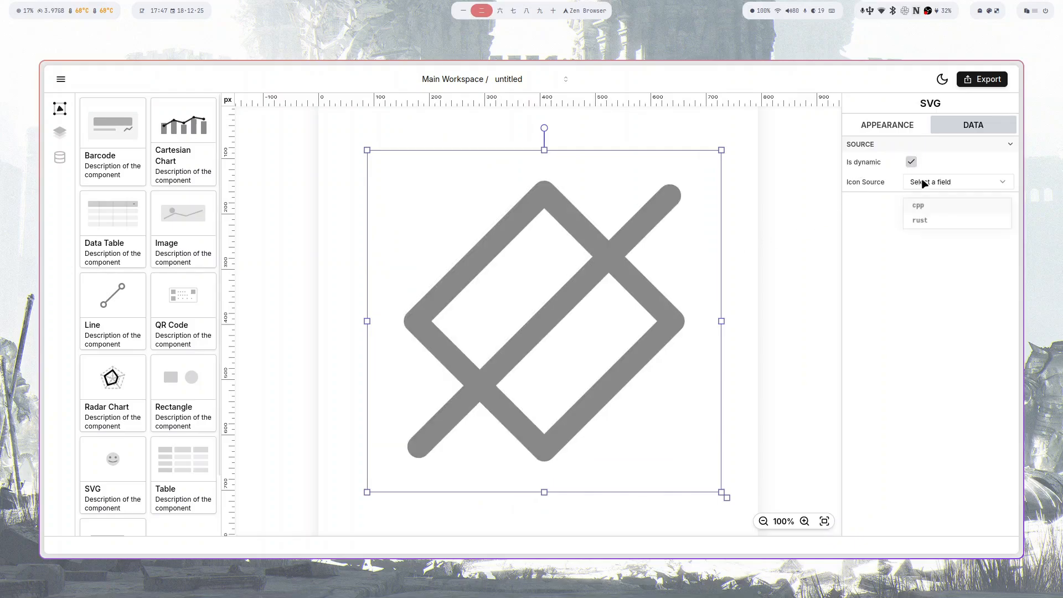
left_click(926, 221)
left_click(926, 187)
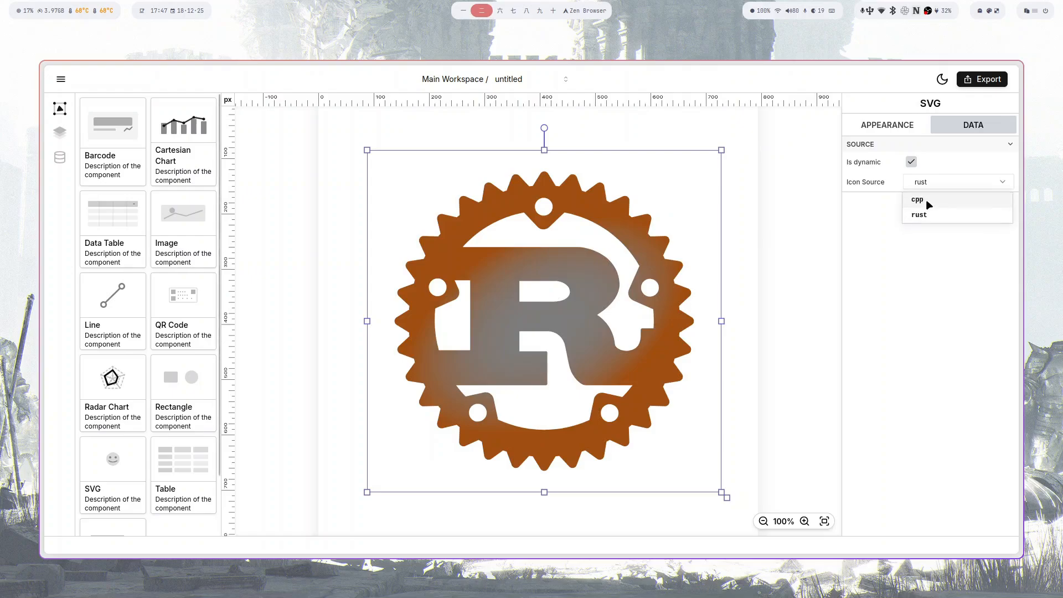
left_click(929, 204)
left_click(924, 185)
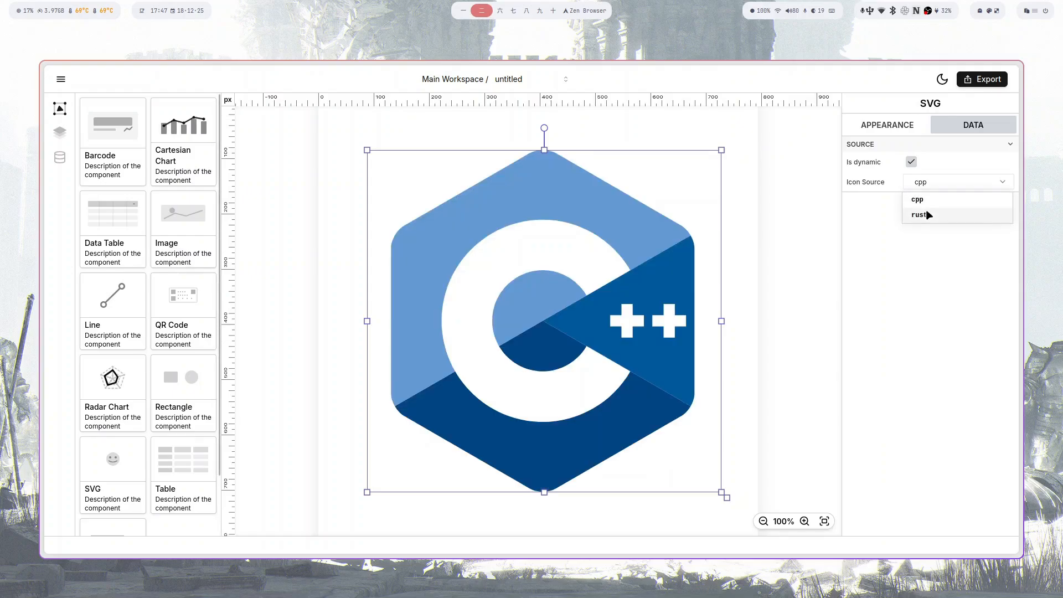
left_click(922, 215)
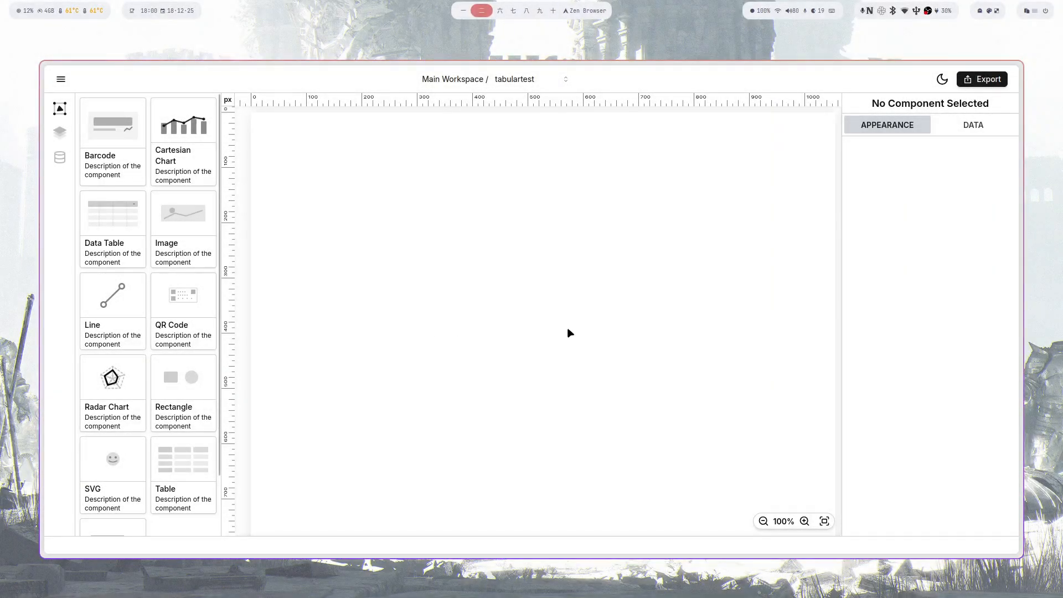
- Add a QR code component with pink bars and move it into place
left_click_drag(181, 299, 528, 326)
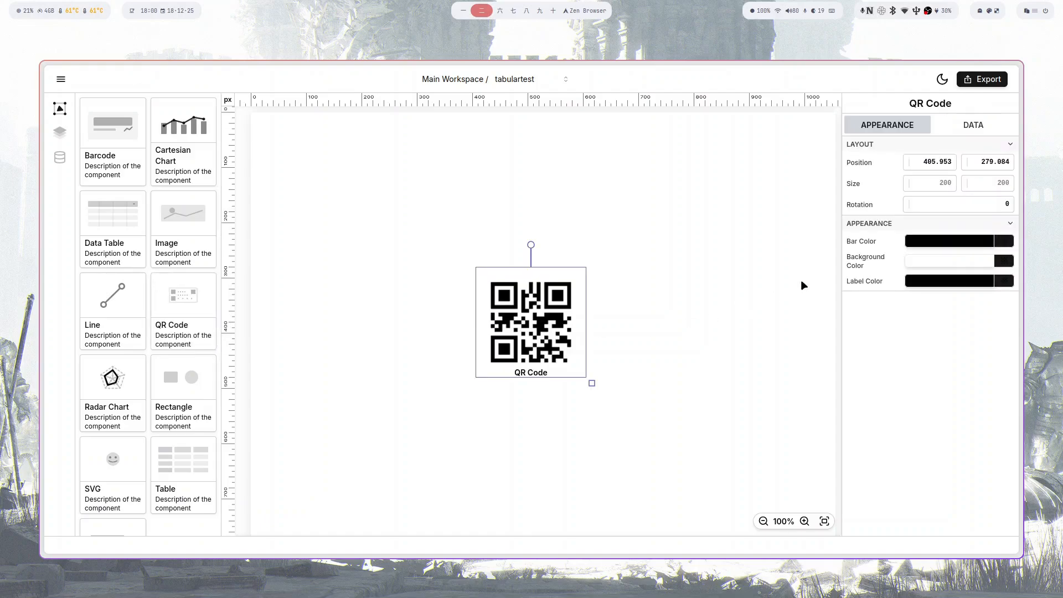
left_click(928, 244)
mouse_move(936, 294)
left_mouse_down()
mouse_move(933, 308)
mouse_move(939, 301)
left_mouse_up()
left_click_drag(563, 305, 646, 447)
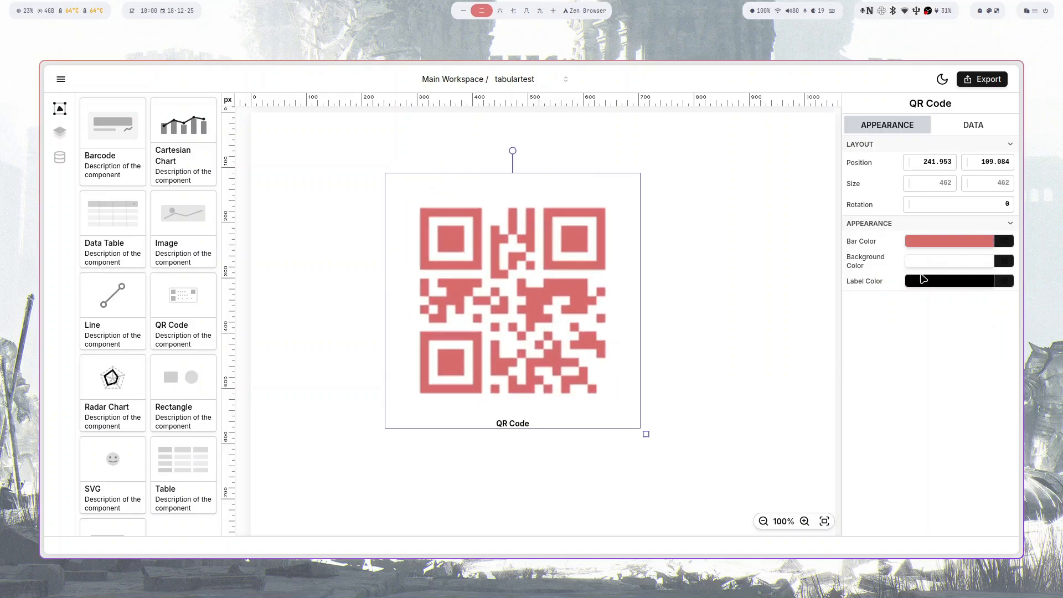
- Give the QR code a pale pink background and a pink label
left_click(930, 262)
left_click_drag(917, 320, 844, 286)
left_click(879, 452)
left_click(939, 283)
mouse_move(940, 338)
left_mouse_down()
mouse_move(953, 351)
mouse_move(938, 353)
left_mouse_up()
- Enter 'You can type anything here' as the QR code's data text
left_click(976, 127)
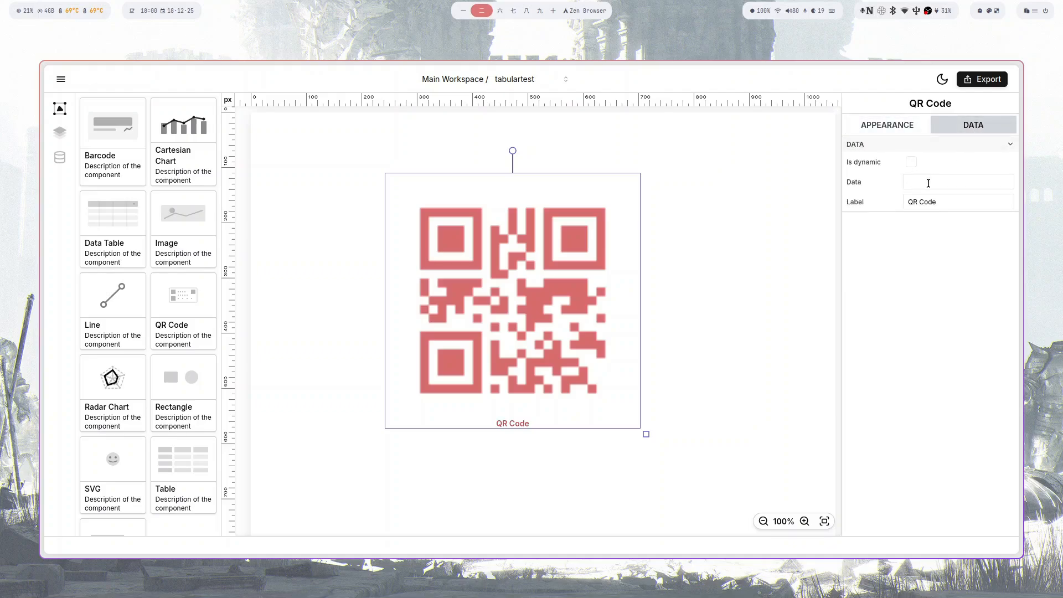
type("sdf")
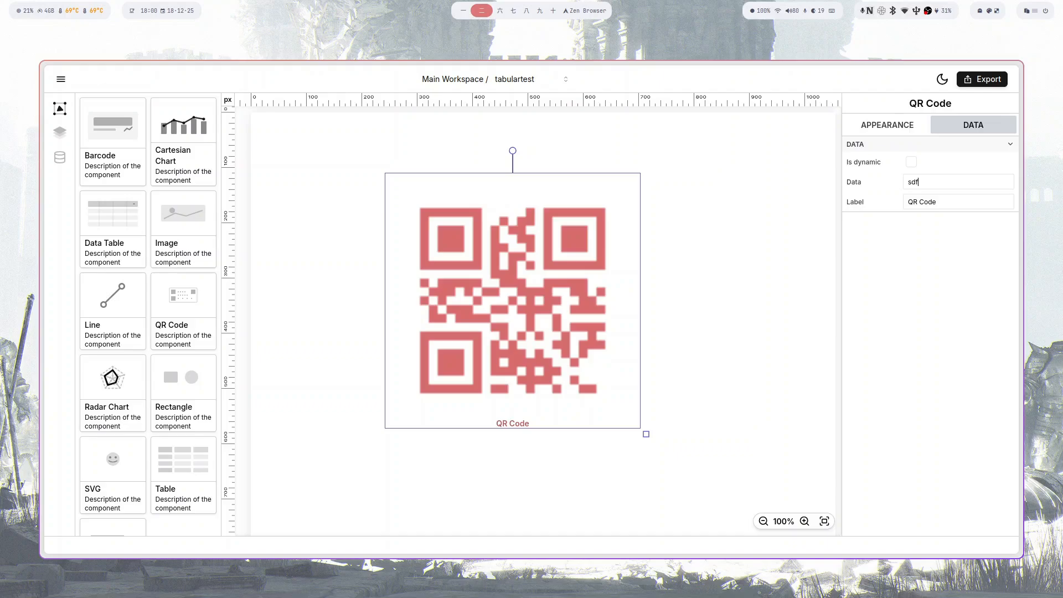
key("BackSpace")
key("BackSpace")
key("BackSpace")
type("You can tyep")
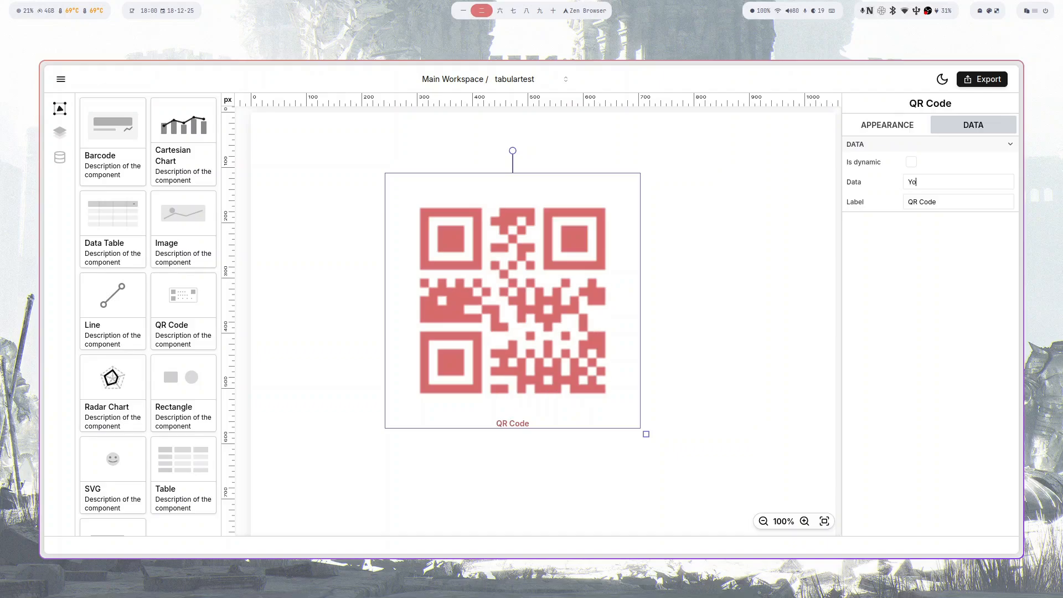
key("BackSpace")
key("BackSpace")
type("pe anything here")
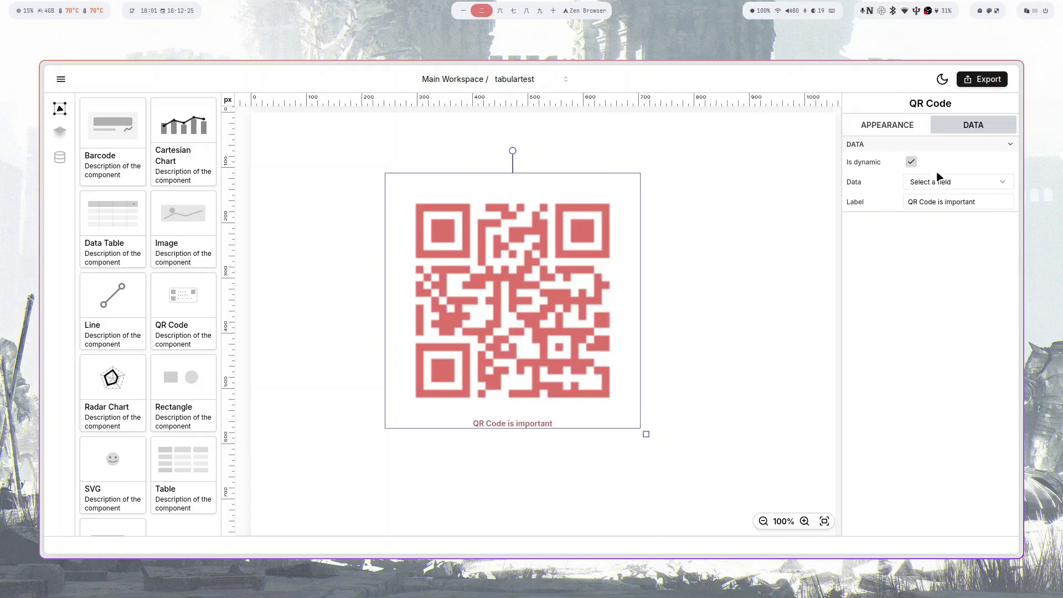
- Bind the QR data to the img1 field, after trying img2 and logo
left_click(941, 183)
left_click(940, 205)
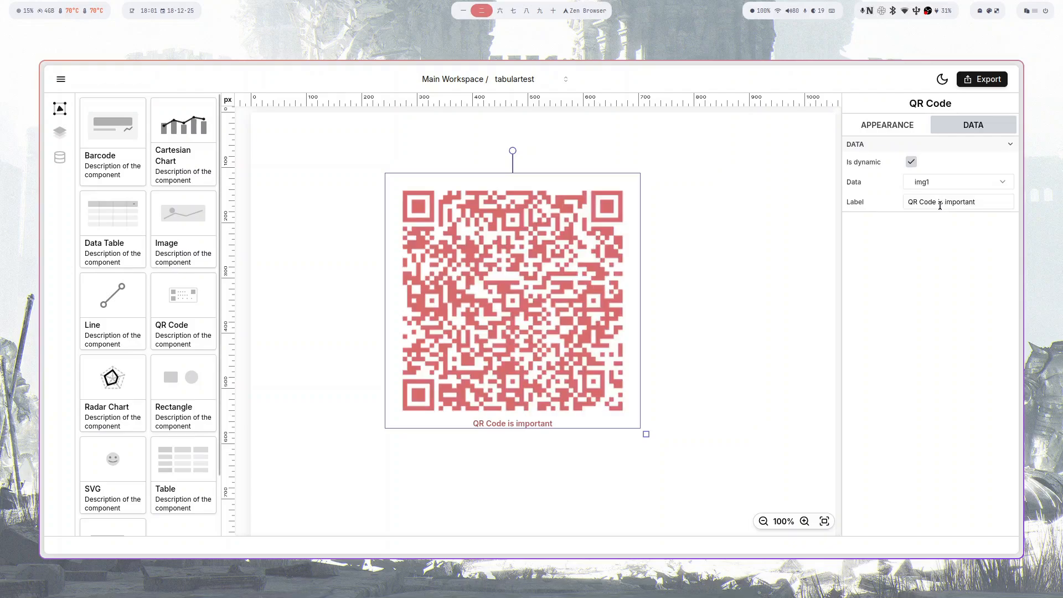
left_click(930, 183)
left_click(930, 215)
left_click(932, 185)
left_click(932, 227)
left_click(931, 188)
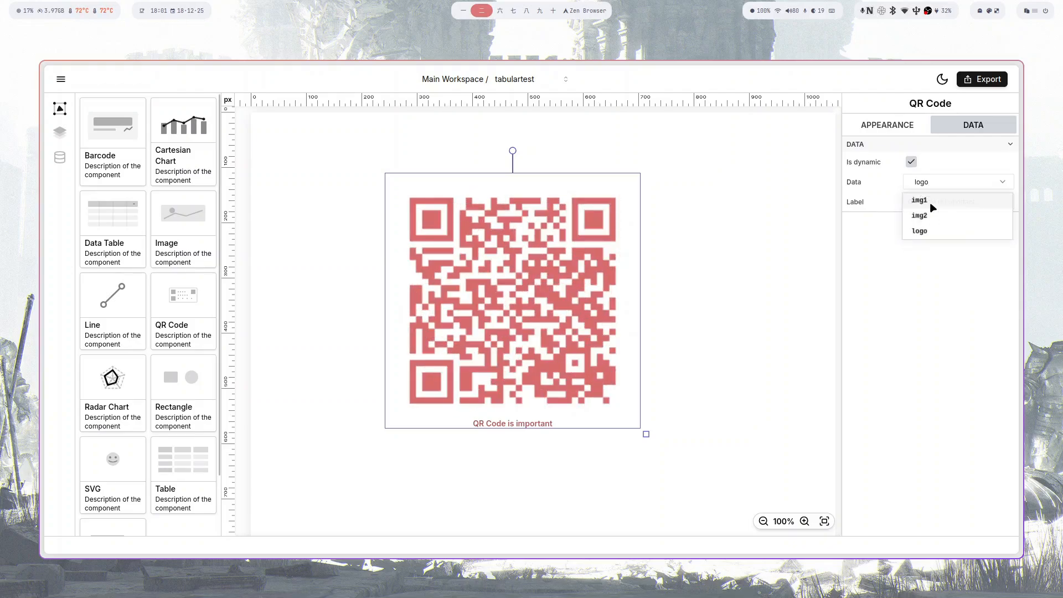
left_click(933, 204)
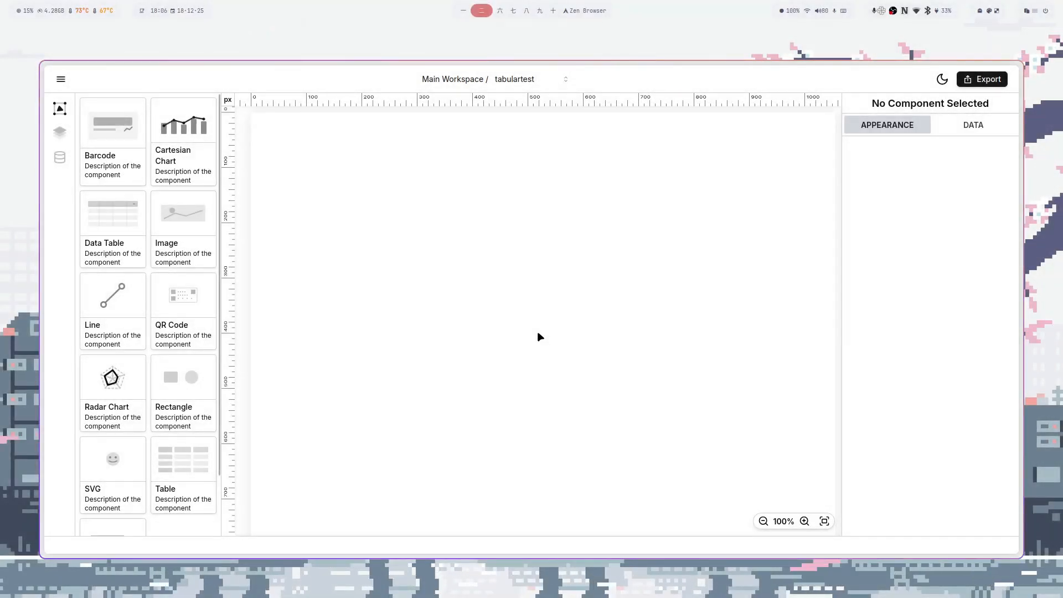
- Add a line component and drag its endpoints to reposition and stretch it
left_click_drag(126, 304, 549, 322)
left_click_drag(550, 265, 319, 196)
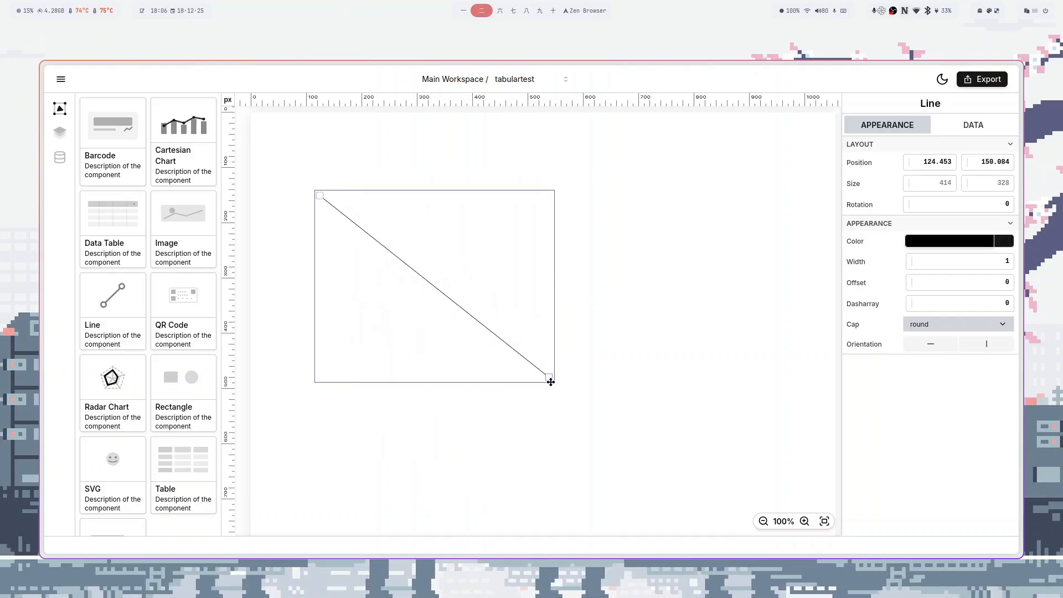
left_click_drag(549, 377, 666, 402)
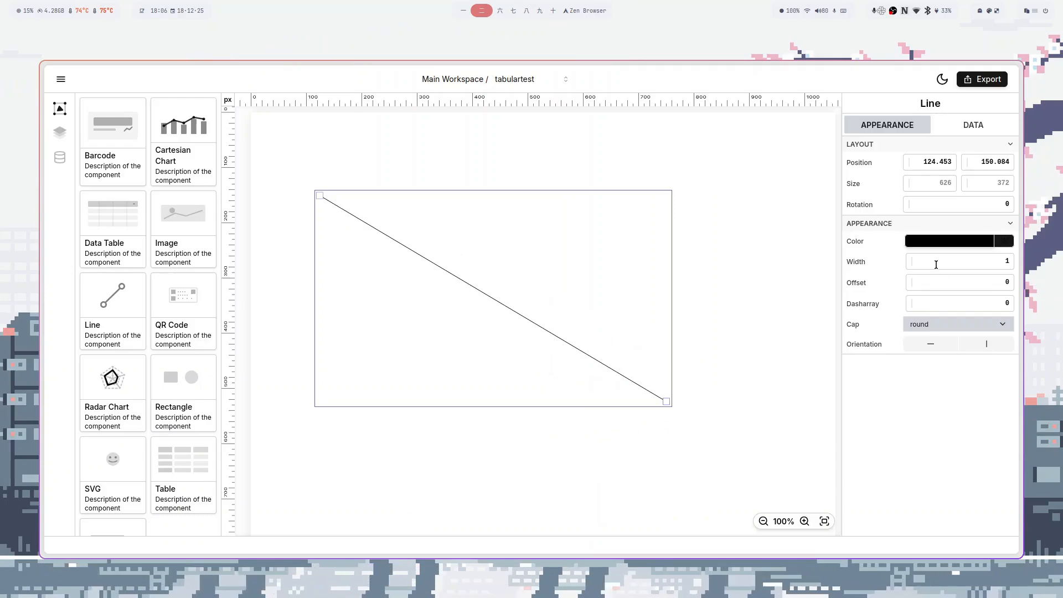
- Set the line's width, colour it blue, and make it dashed with 24 dash spacing
left_click_drag(914, 269, 915, 267)
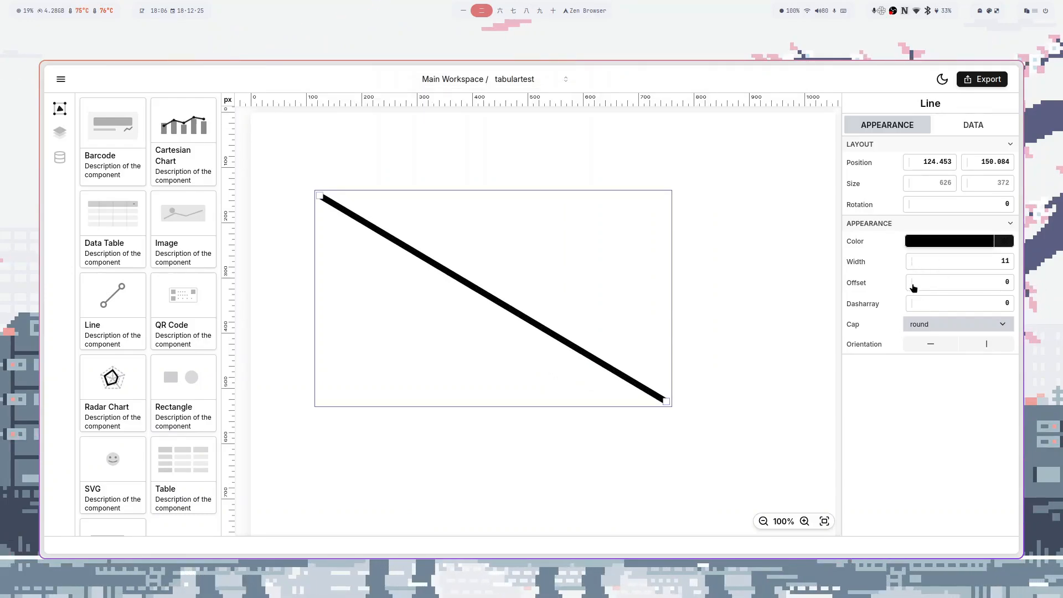
left_click(911, 282)
left_click(923, 242)
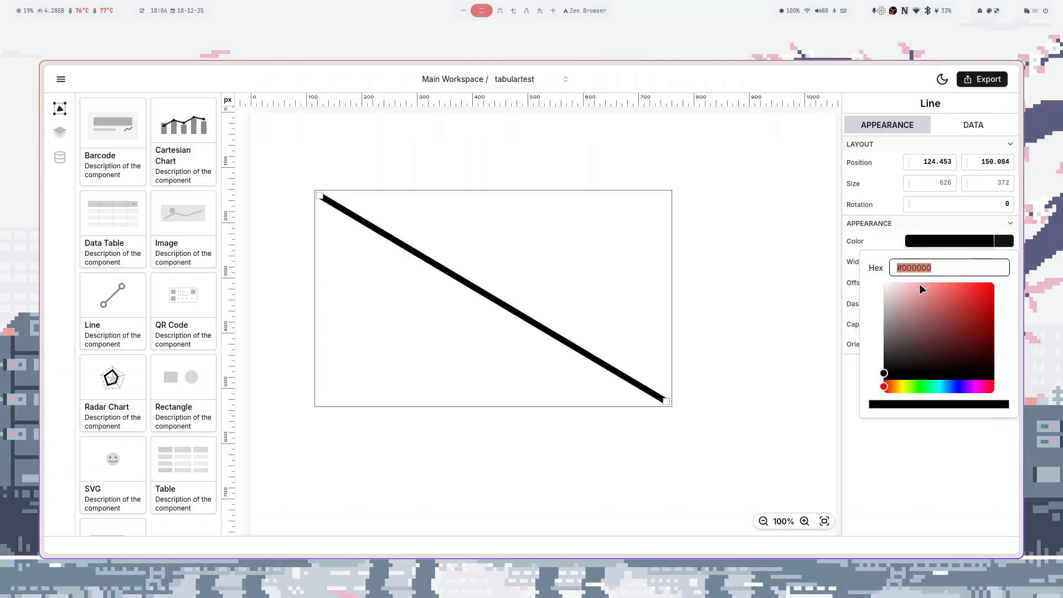
left_click(948, 300)
left_click_drag(948, 386, 957, 386)
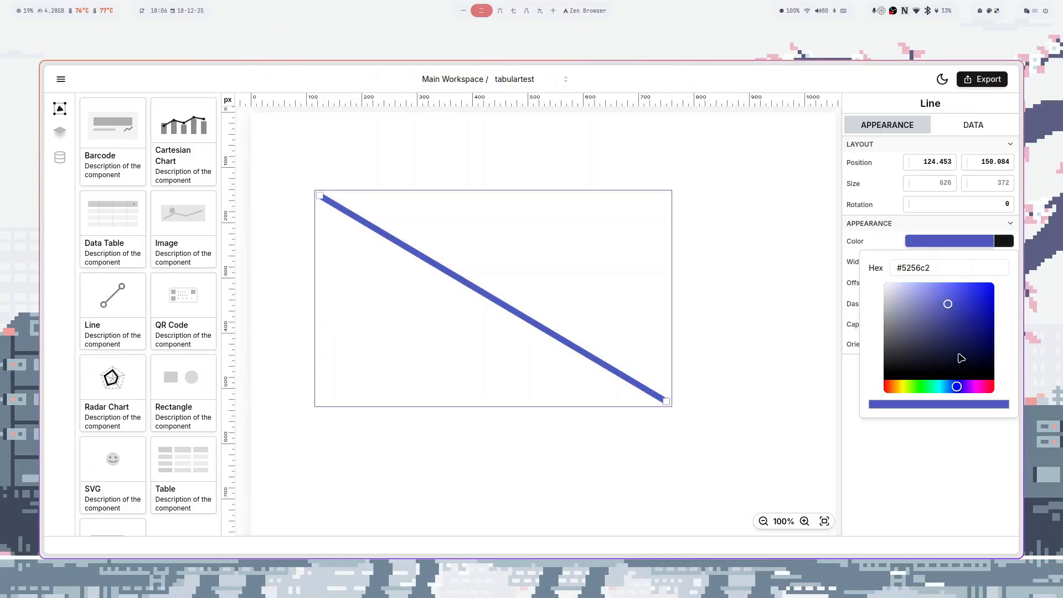
left_click(956, 312)
left_click(928, 456)
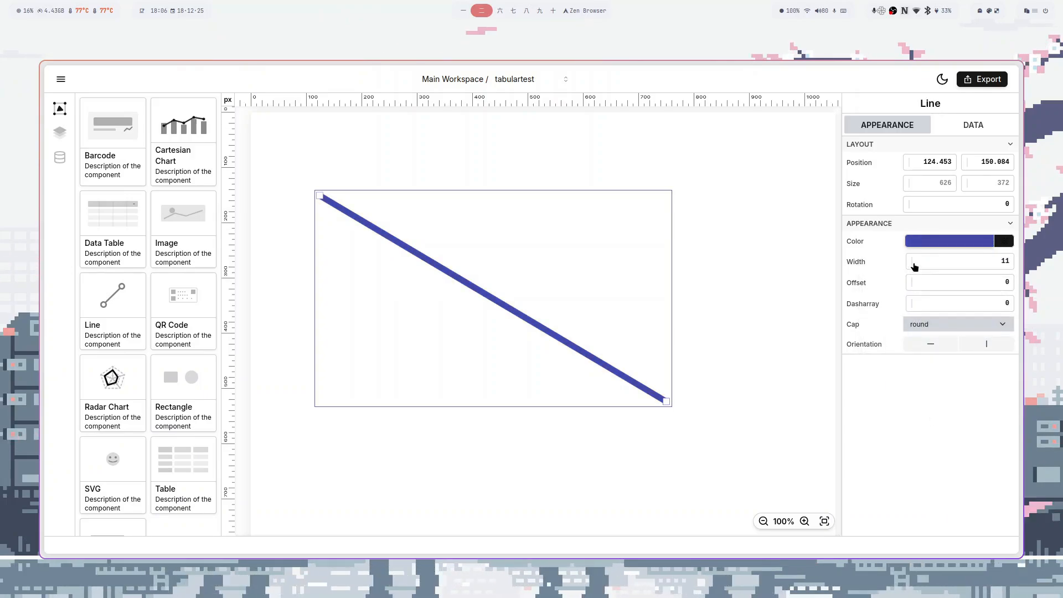
left_click_drag(914, 268, 921, 304)
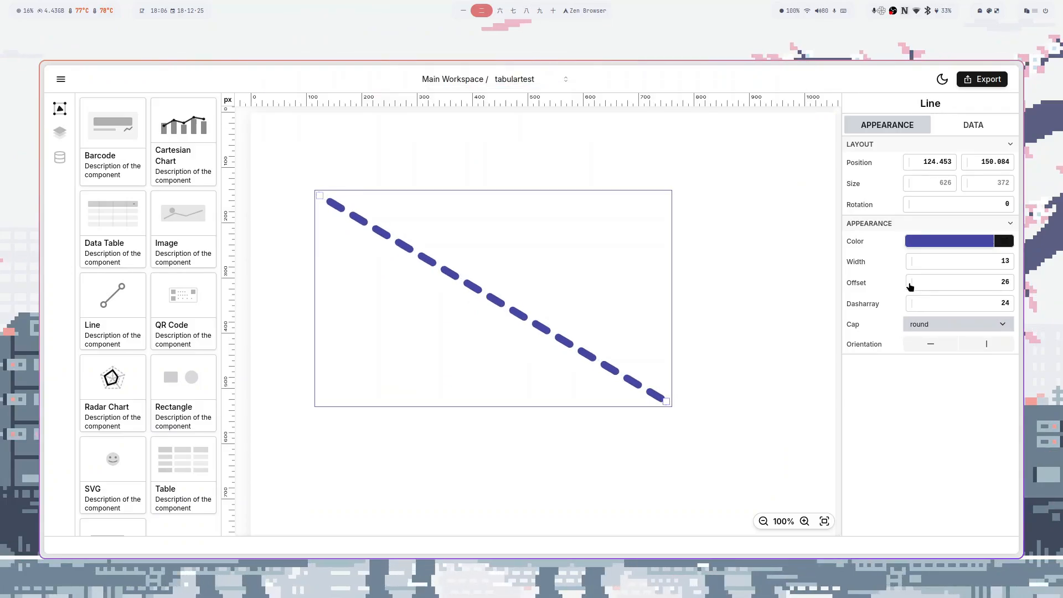
left_click_drag(908, 266, 995, 282)
- Give the line butt caps, keep it horizontal, and lengthen it to the right
left_click(919, 326)
left_click(921, 360)
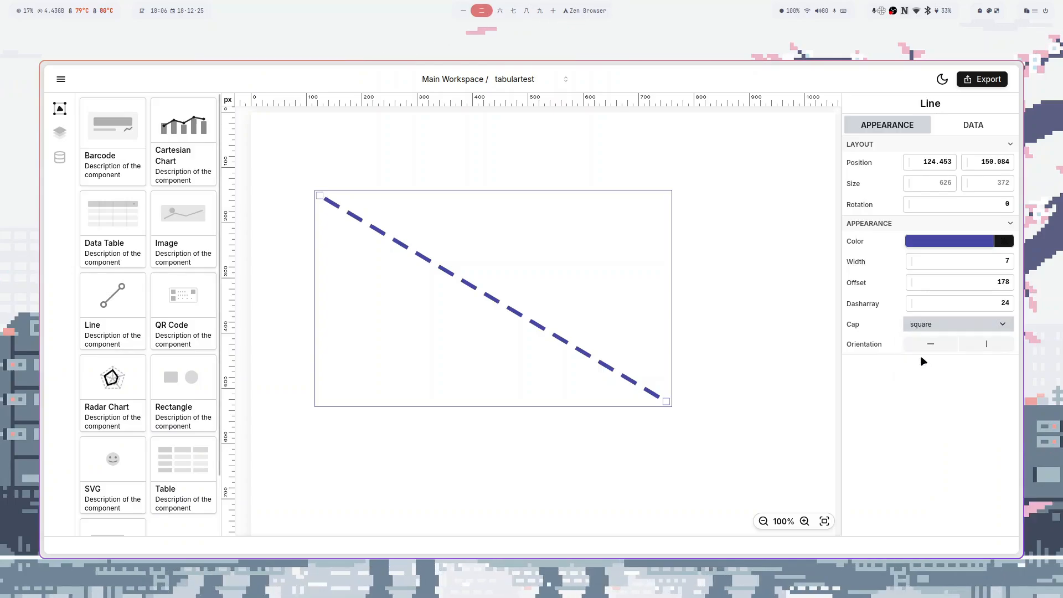
left_click(930, 322)
left_click(933, 376)
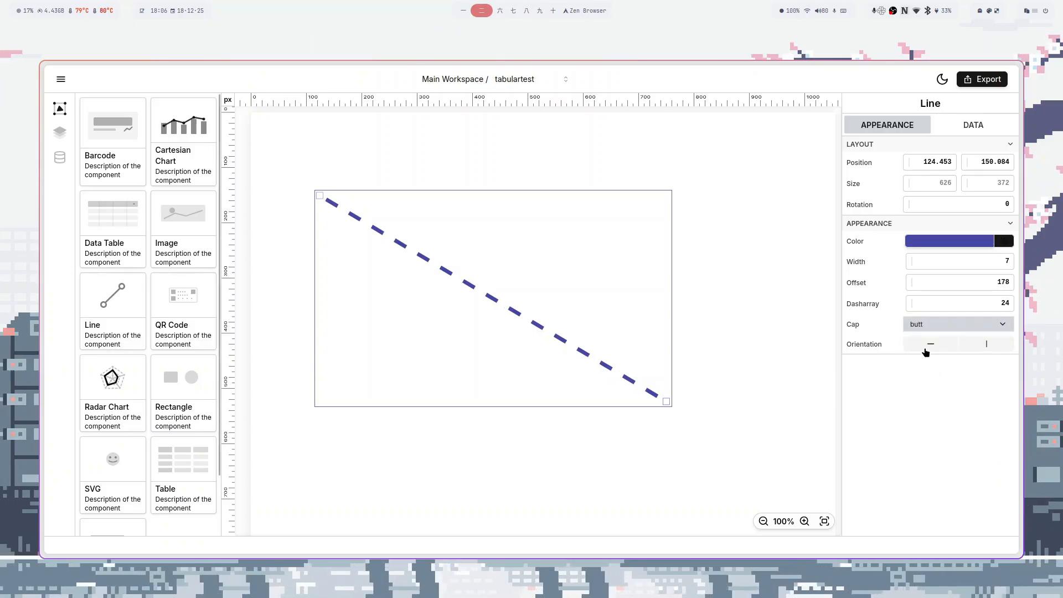
left_click(929, 345)
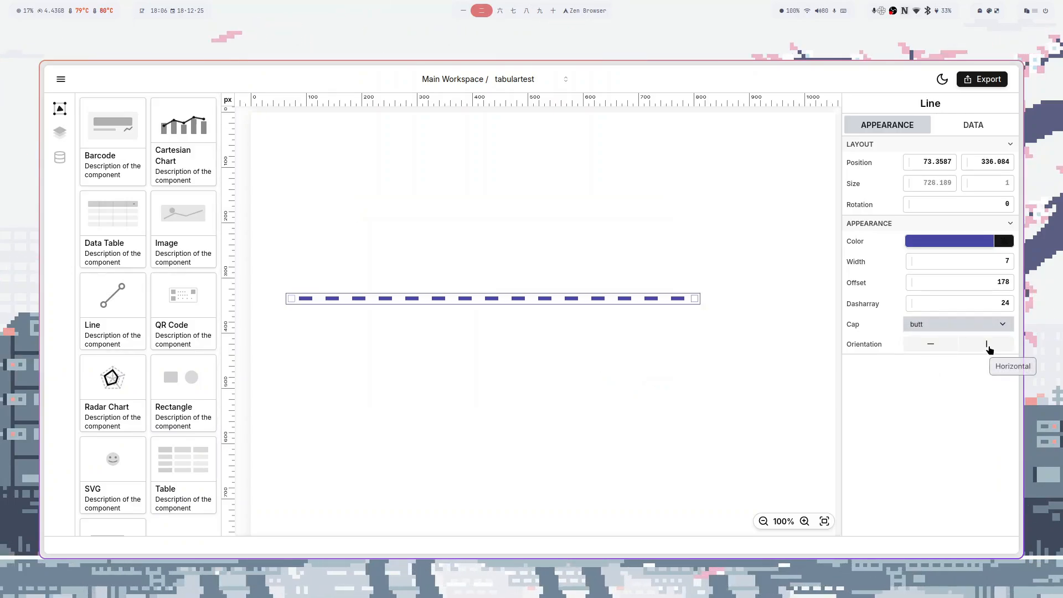
left_click(989, 346)
left_click(939, 347)
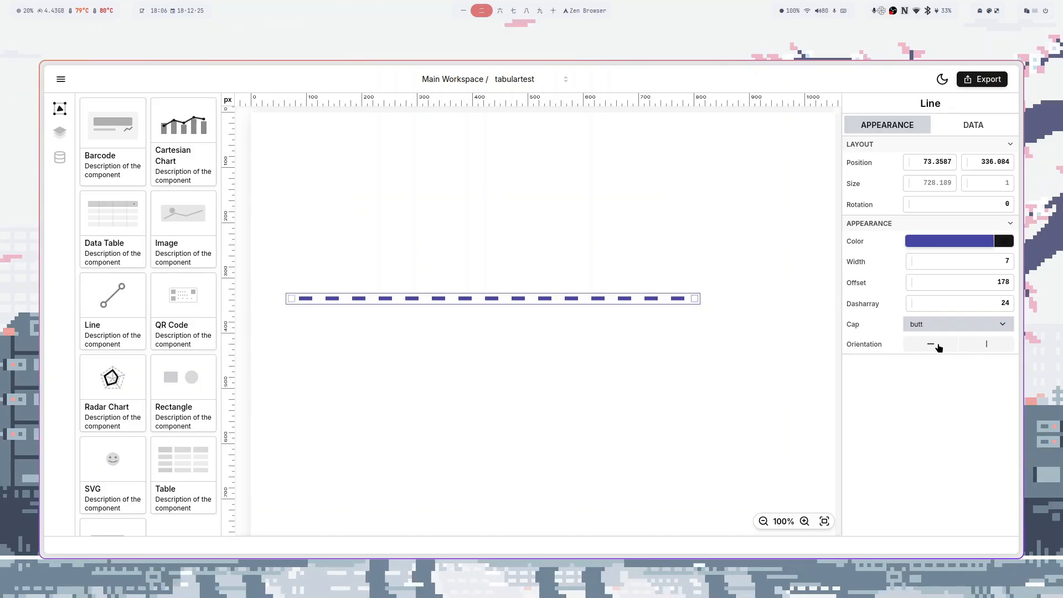
left_click_drag(695, 299, 826, 300)
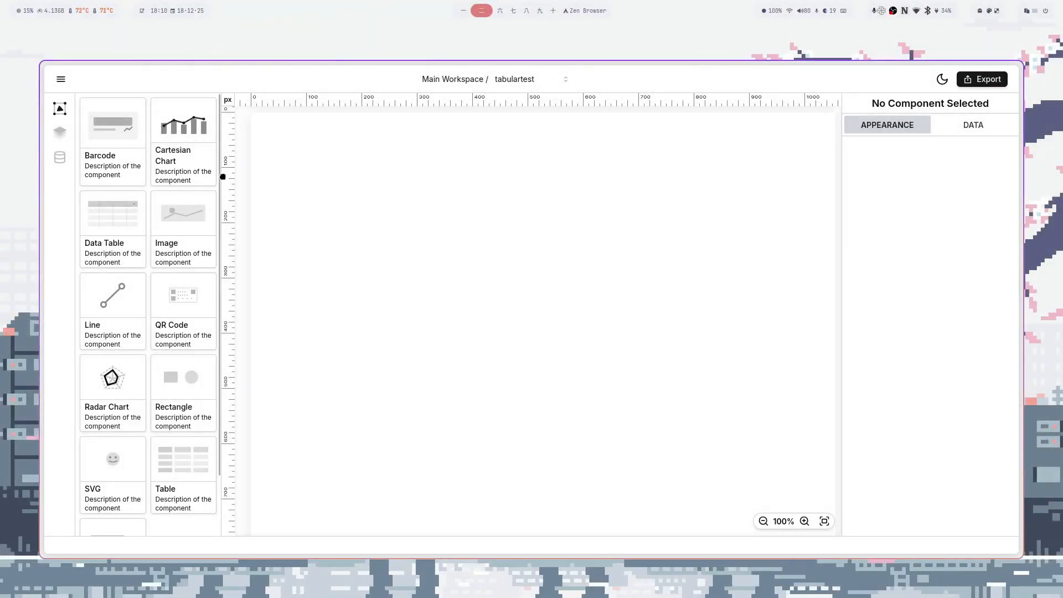
- Add a Cartesian Chart using items as data and firstName as the main axis
left_click_drag(207, 159, 552, 306)
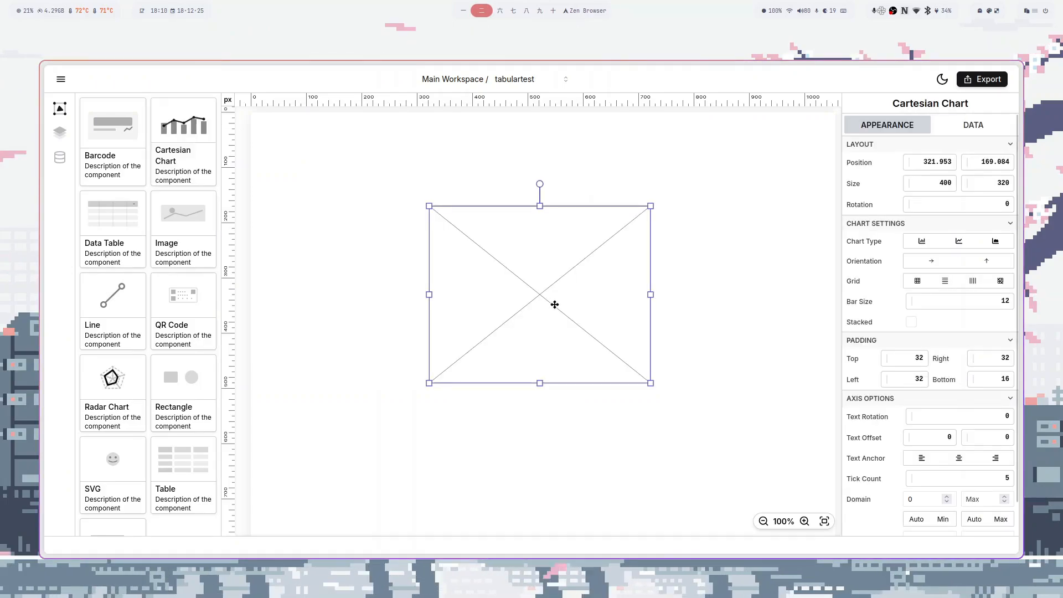
left_click(972, 127)
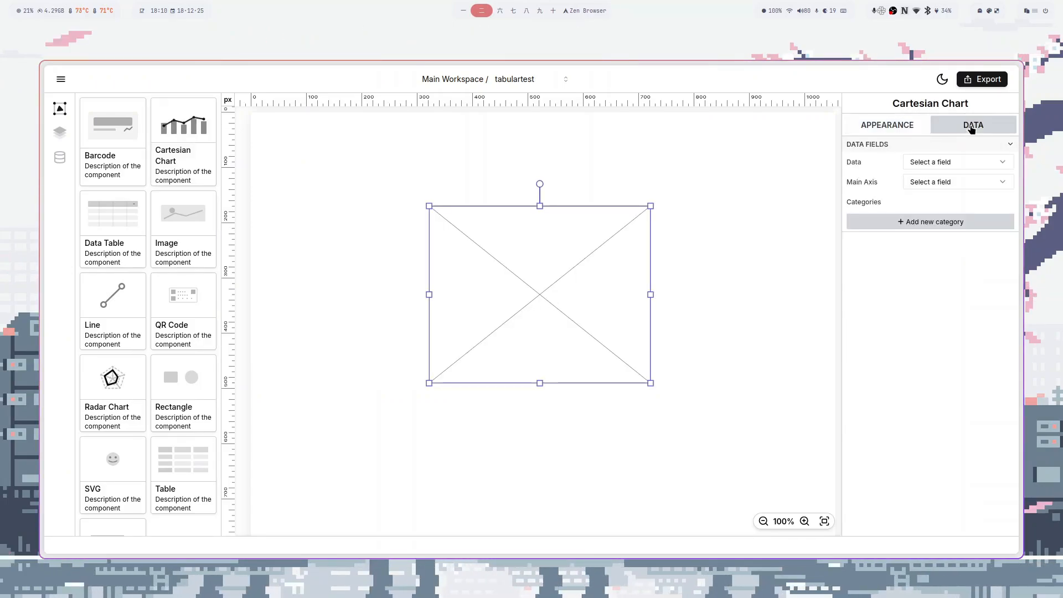
left_click(923, 165)
left_click(925, 191)
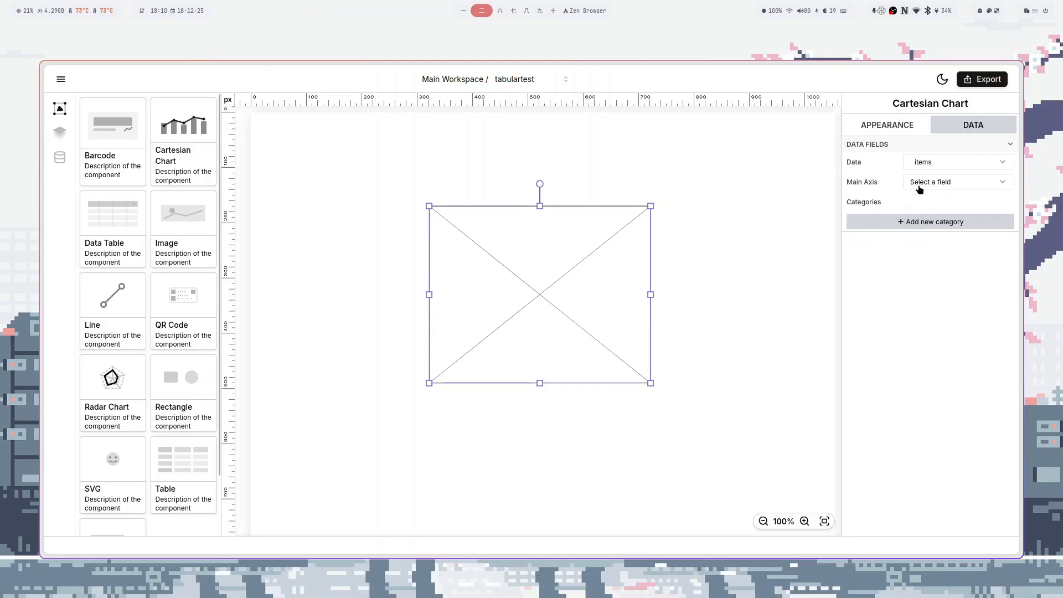
left_click(922, 183)
left_click(920, 199)
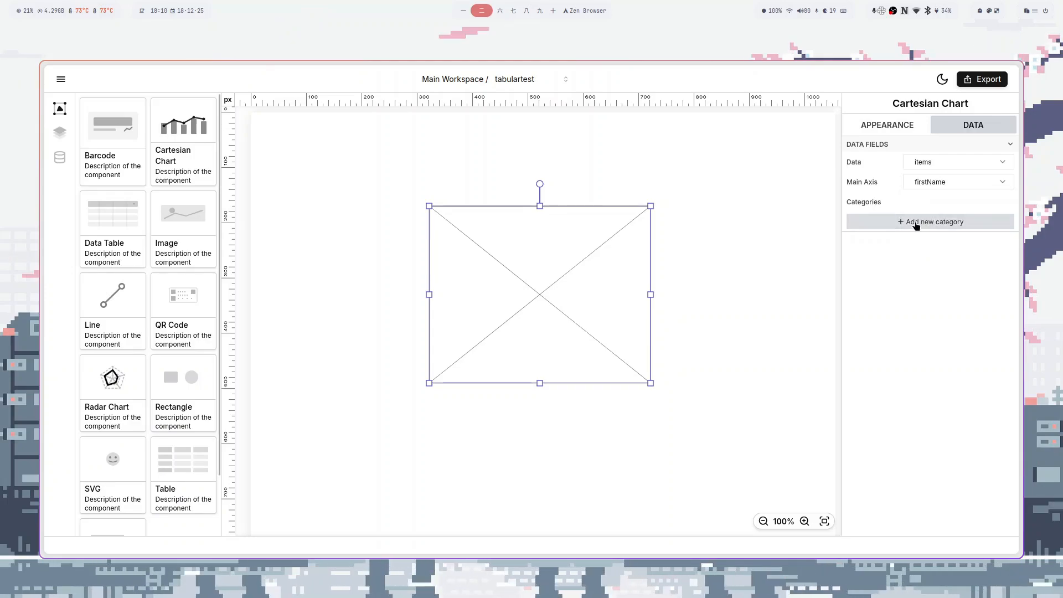
- Add a price category to the chart with light blue #5e86e1 bars
left_click(919, 222)
left_click(917, 224)
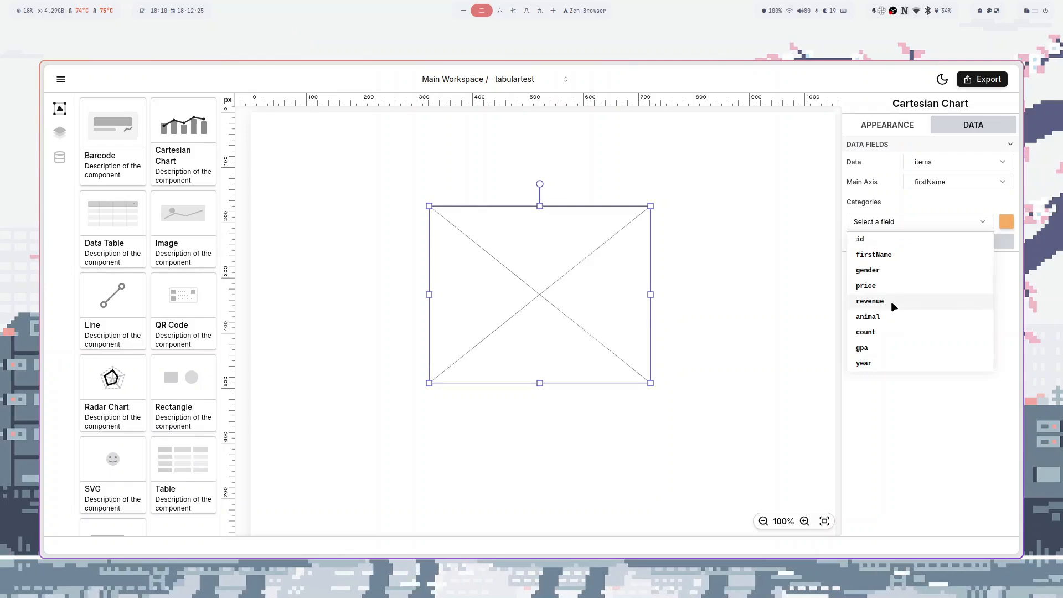
left_click(889, 285)
left_click(1006, 222)
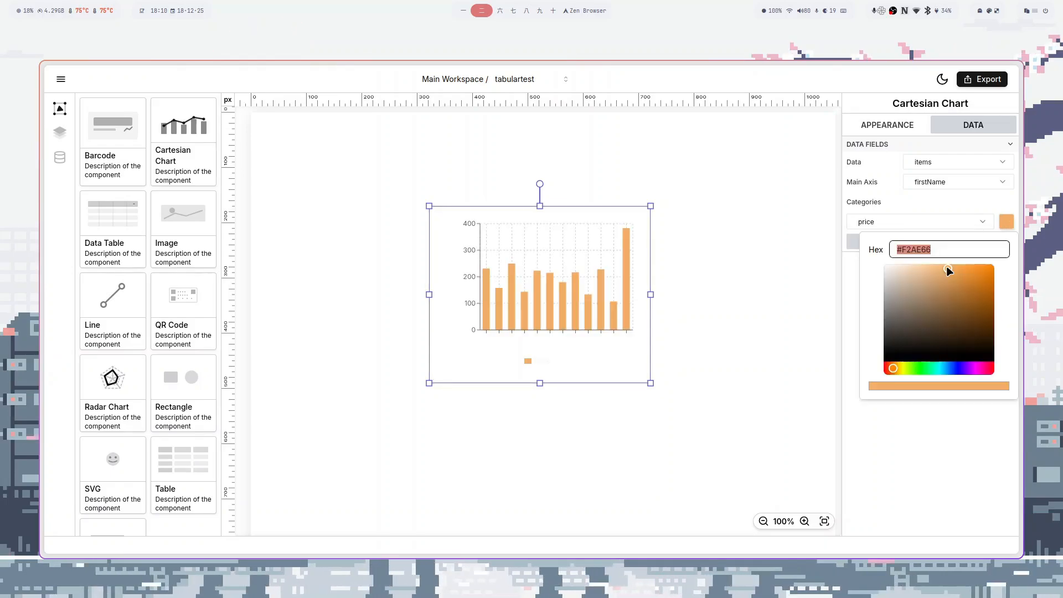
left_click(950, 368)
left_click(951, 297)
left_click_drag(952, 298, 949, 278)
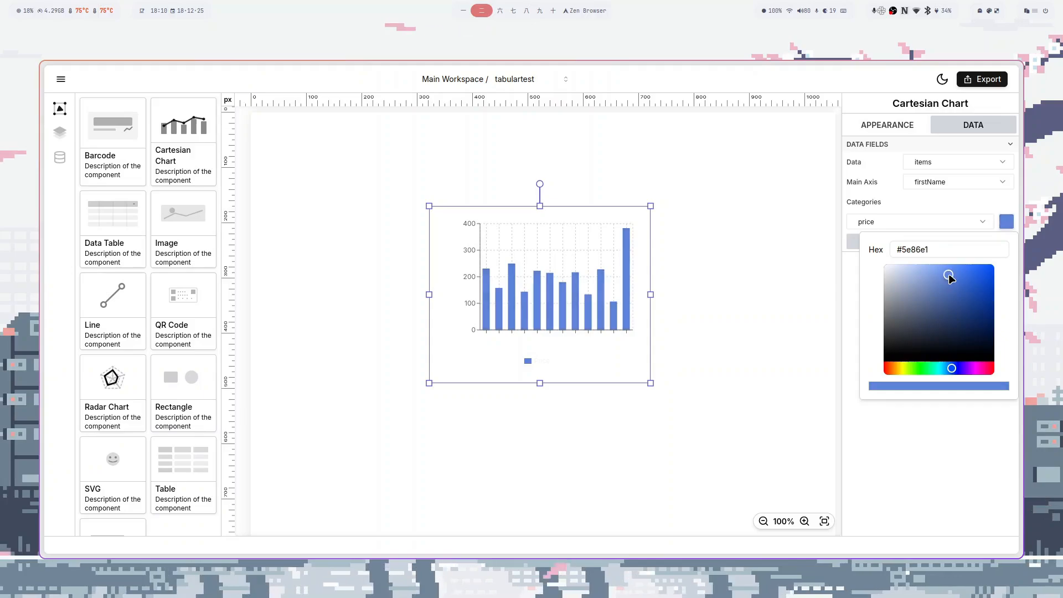
left_click(879, 124)
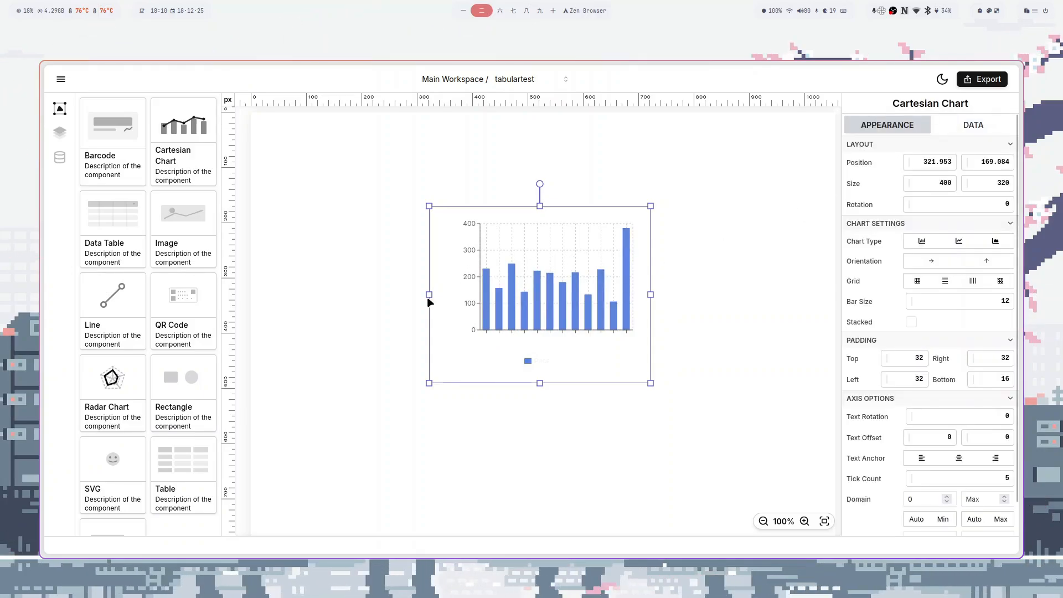
- Enlarge the chart wider and taller and make its bars much wider
left_click_drag(429, 295, 286, 282)
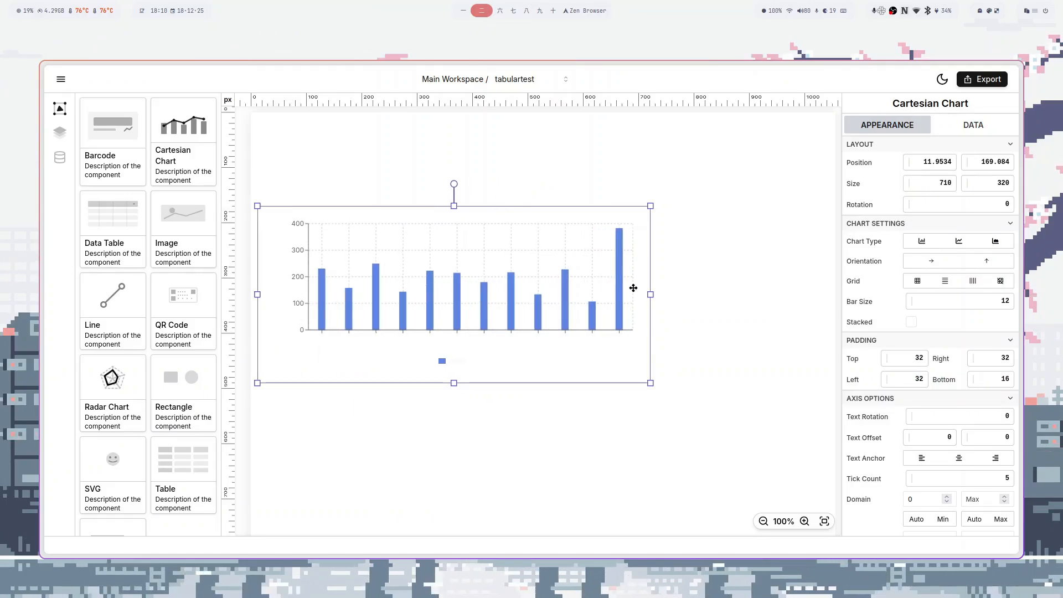
left_click_drag(650, 295, 644, 223)
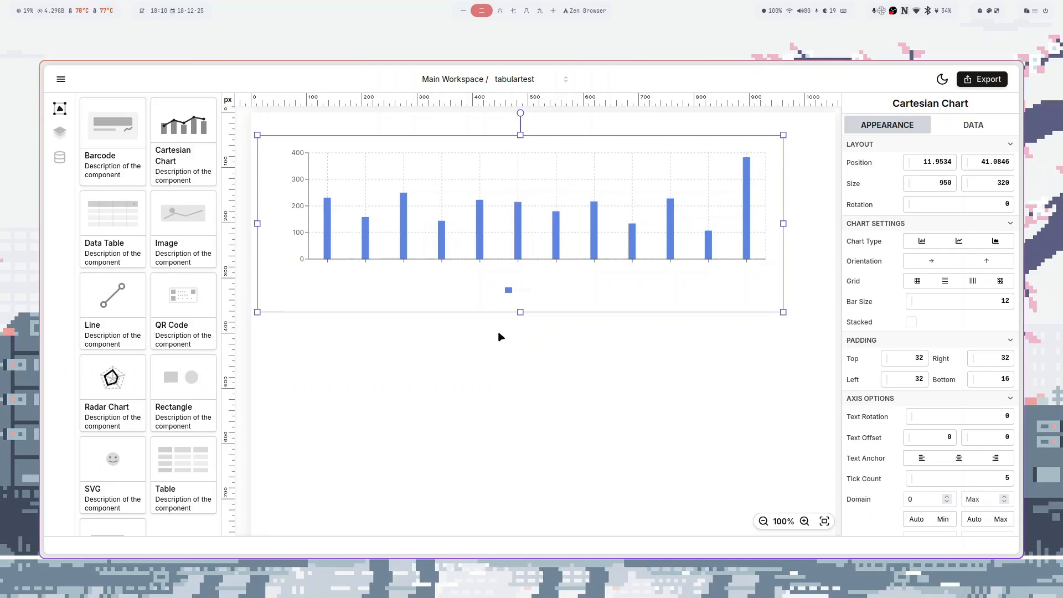
left_click_drag(520, 311, 530, 399)
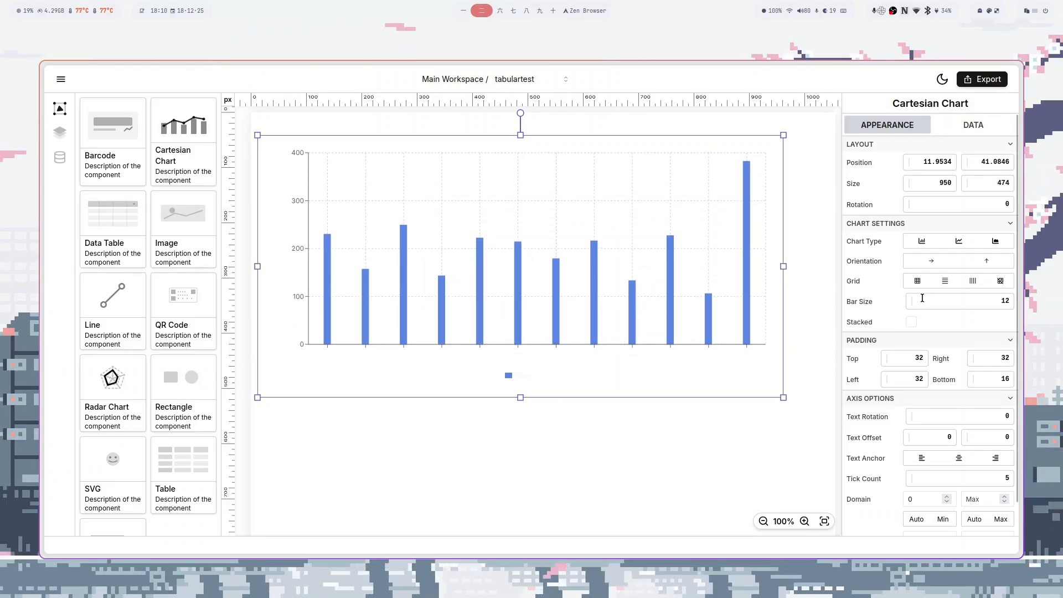
left_click_drag(911, 304, 1009, 300)
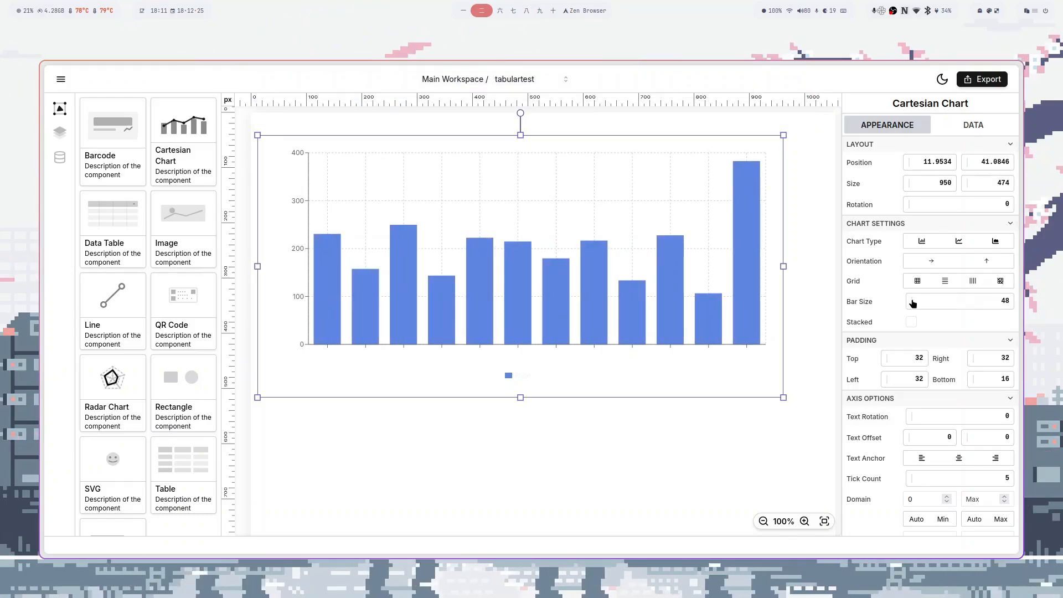
- Try line and area types, then keep horizontal bars about 21 thick with vertical grid lines
left_click(959, 242)
left_click(995, 242)
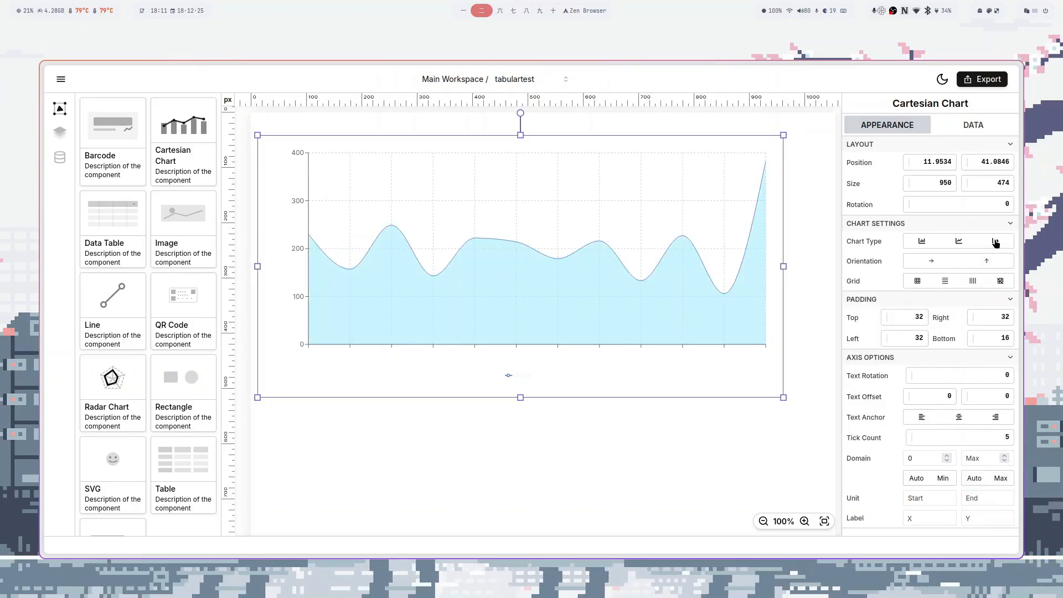
left_click(923, 242)
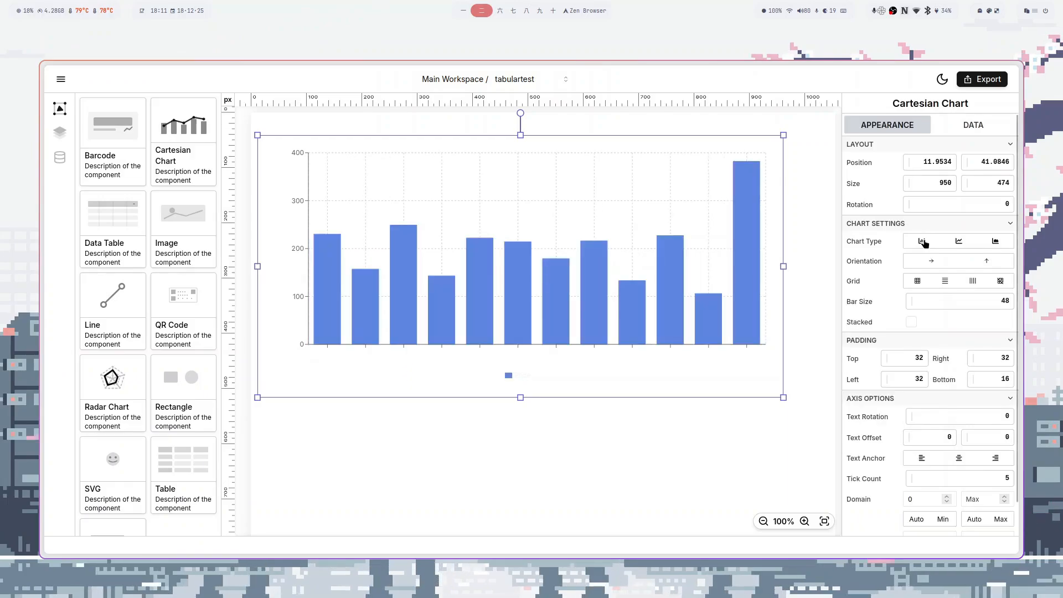
left_click(931, 261)
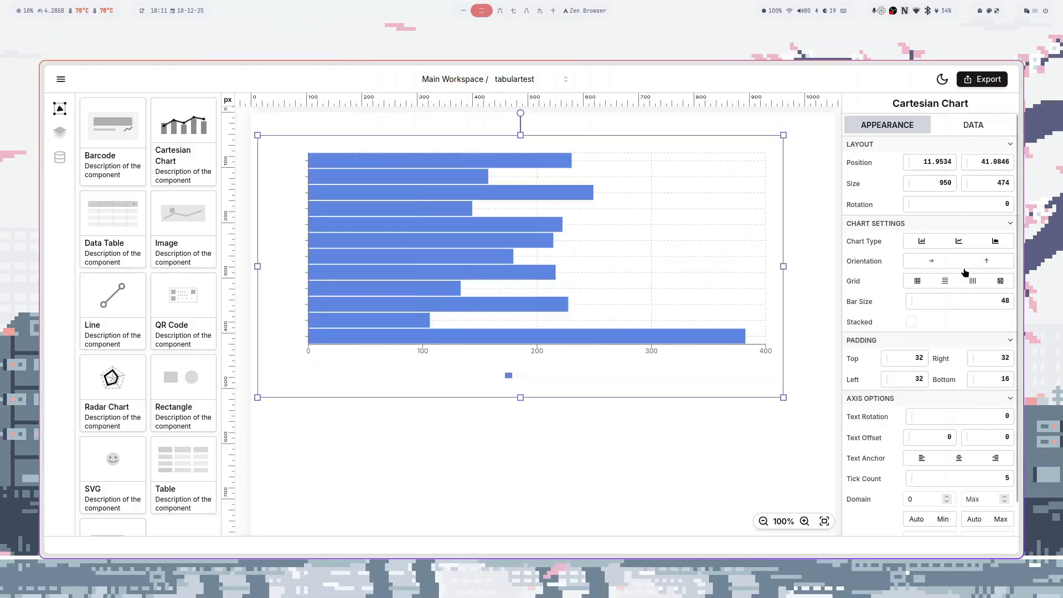
left_click_drag(916, 303, 845, 301)
left_click_drag(918, 303, 911, 302)
left_click(973, 281)
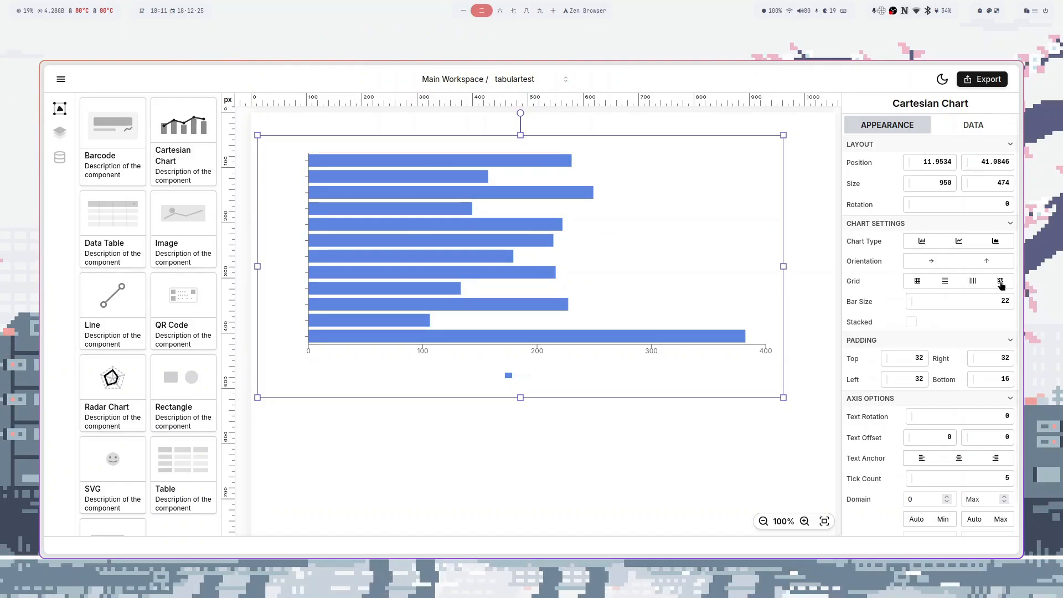
- Restore vertical bars at width 57, set top padding to 40 and left padding to 0
left_click(924, 261)
left_click_drag(917, 309, 946, 309)
left_click_drag(887, 358, 880, 379)
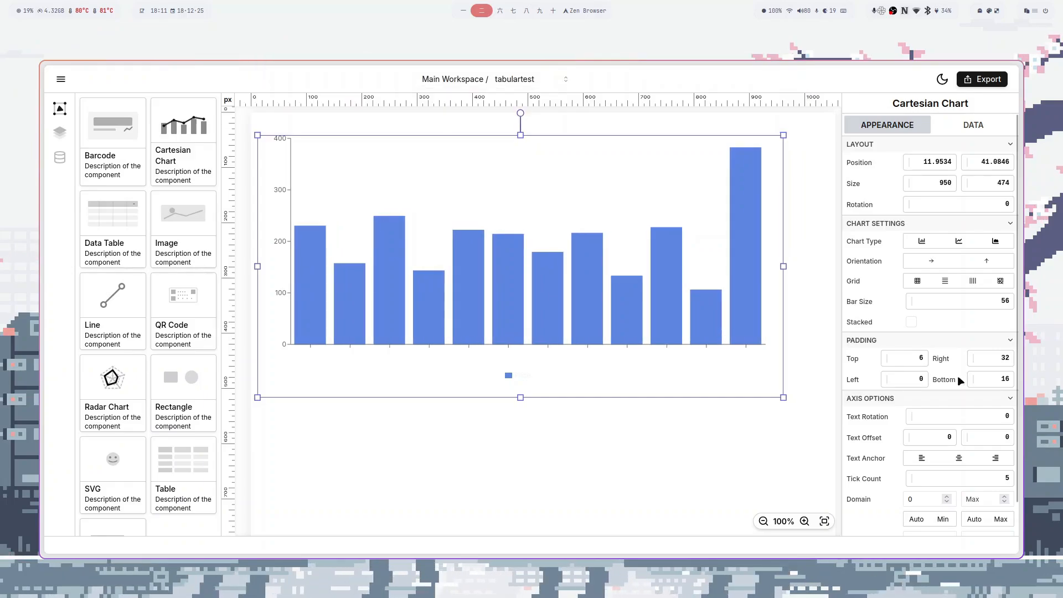
mouse_move(973, 358)
left_mouse_down()
mouse_move(981, 379)
mouse_move(970, 379)
left_mouse_up()
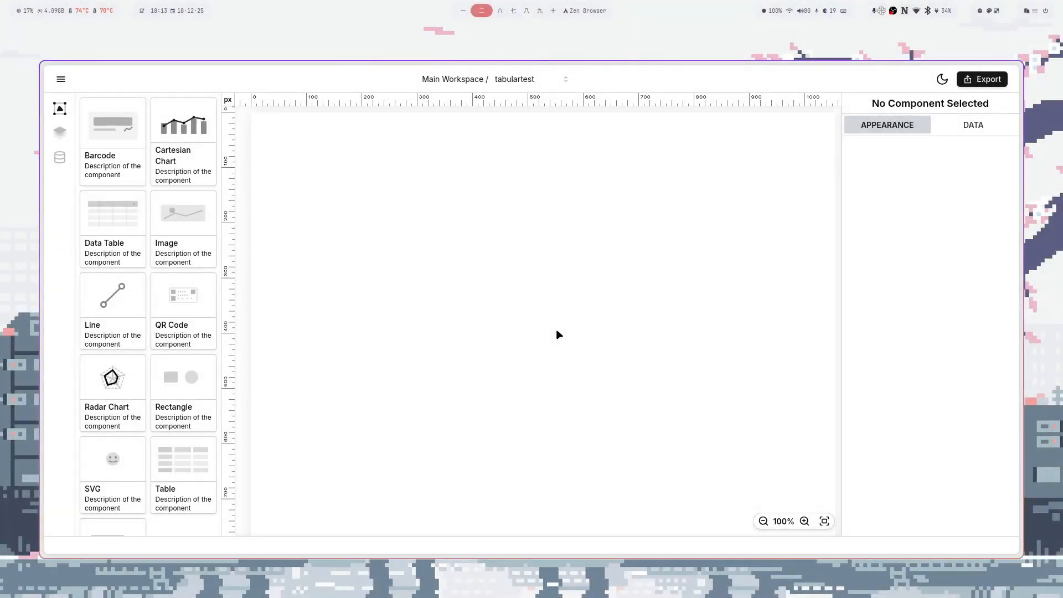
- Add a radar chart plotting price by firstName from items
left_click_drag(109, 377, 537, 279)
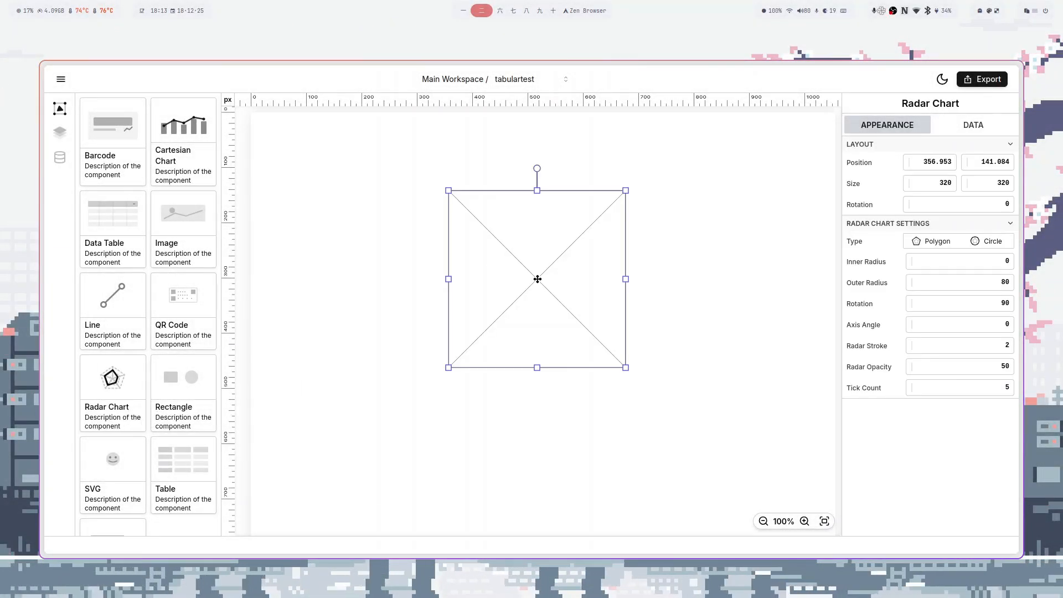
left_click(969, 126)
left_click(945, 164)
left_click(930, 195)
left_click(932, 183)
left_click(928, 203)
left_click(921, 230)
left_click(916, 221)
left_click(875, 253)
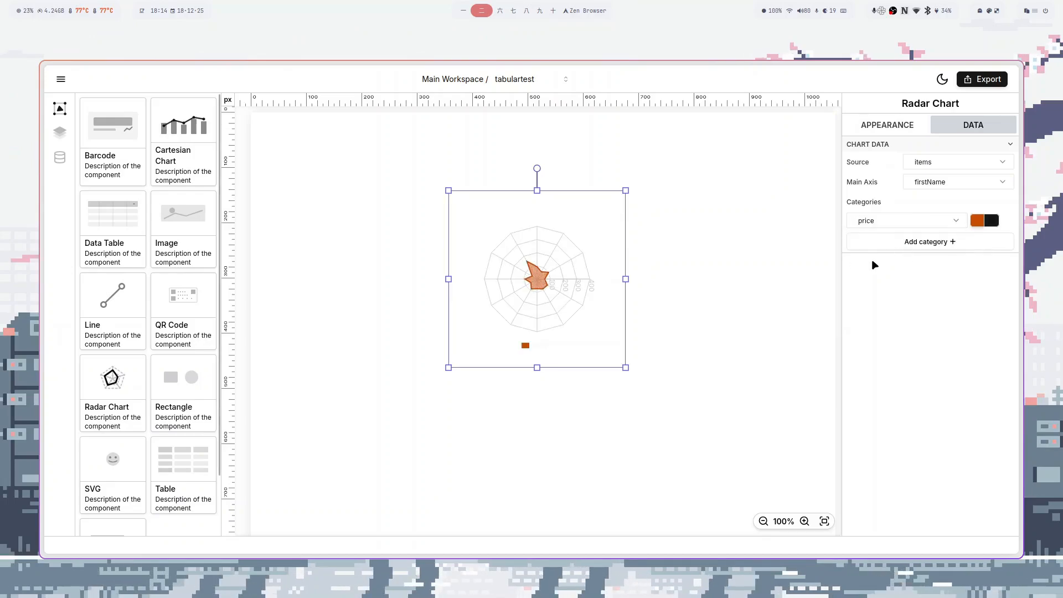
- Move and enlarge the radar chart, keep a polygon grid, adjust inner radius, and set stroke 6
left_click_drag(556, 313, 431, 288)
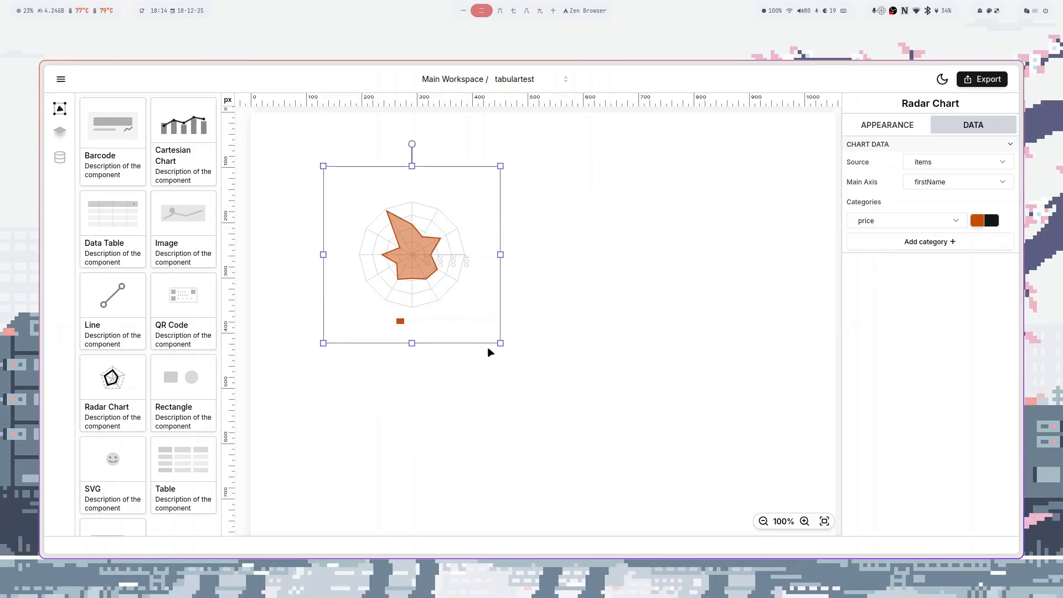
left_click_drag(501, 343, 644, 484)
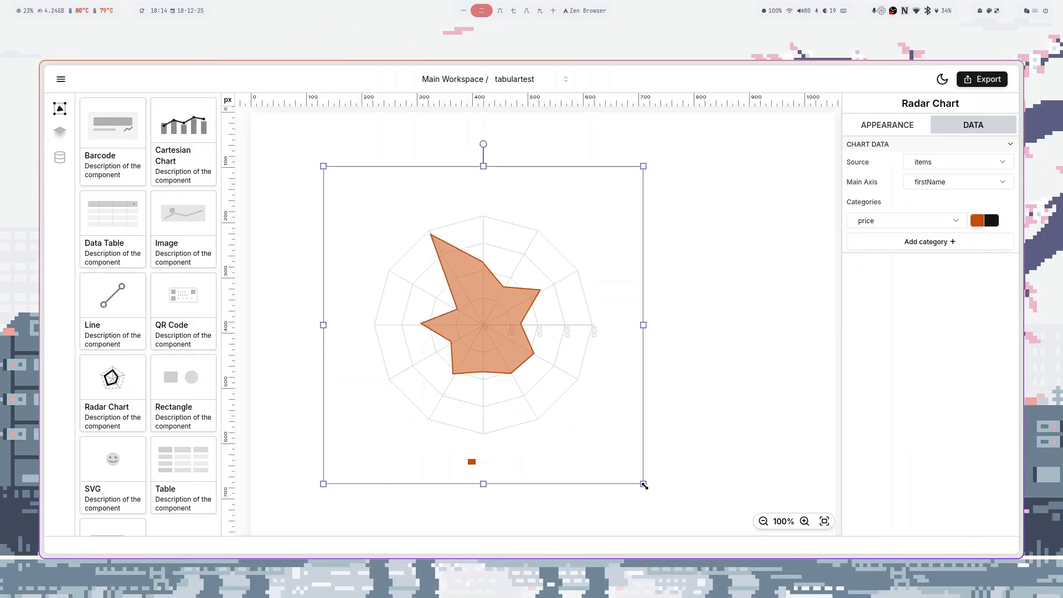
left_click(884, 127)
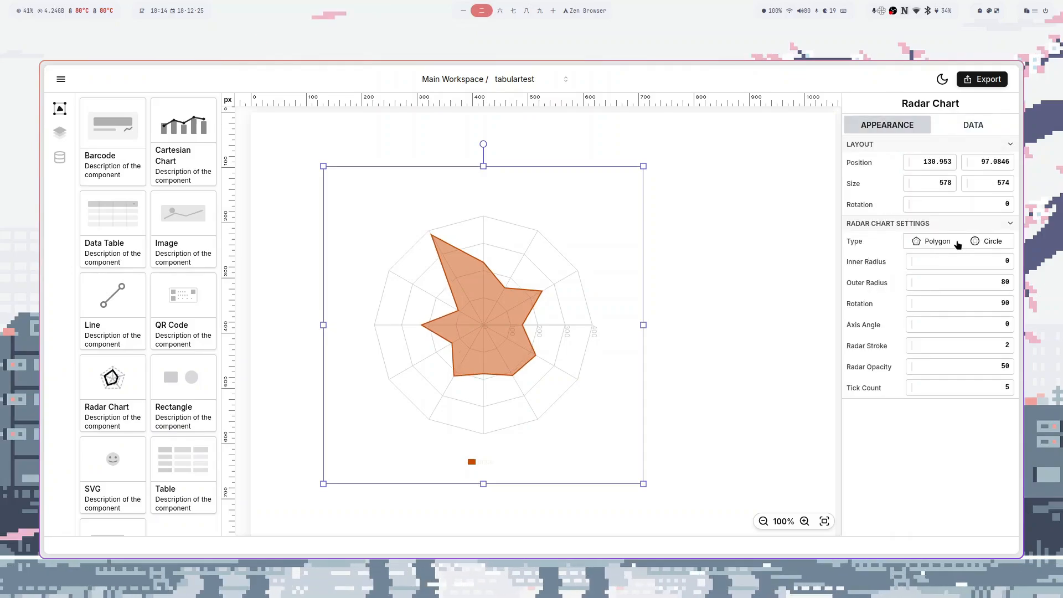
left_click(978, 242)
left_click(942, 244)
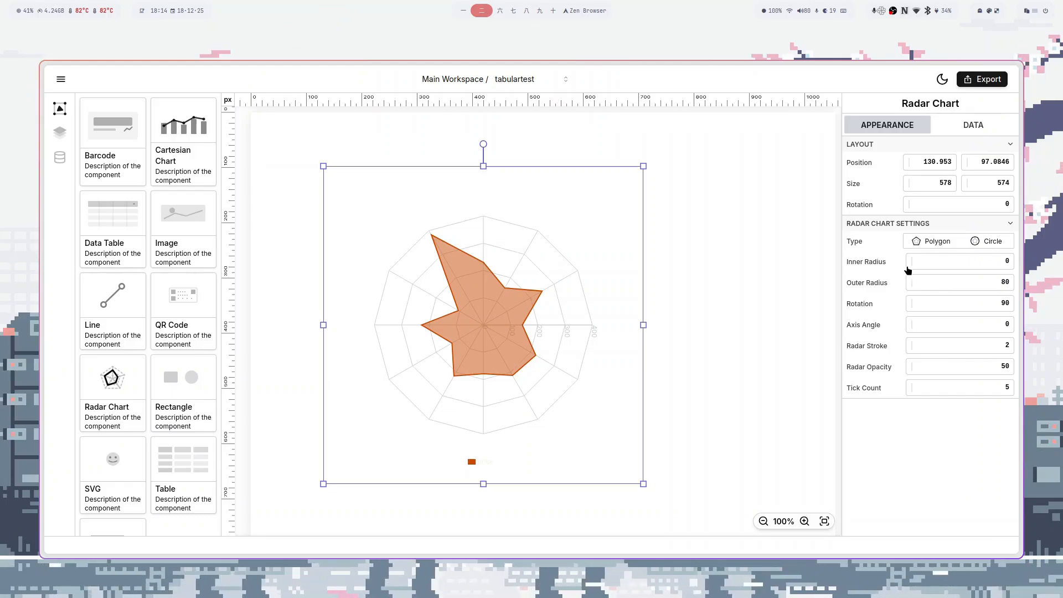
mouse_move(907, 269)
left_mouse_down()
mouse_move(918, 261)
mouse_move(909, 284)
left_mouse_up()
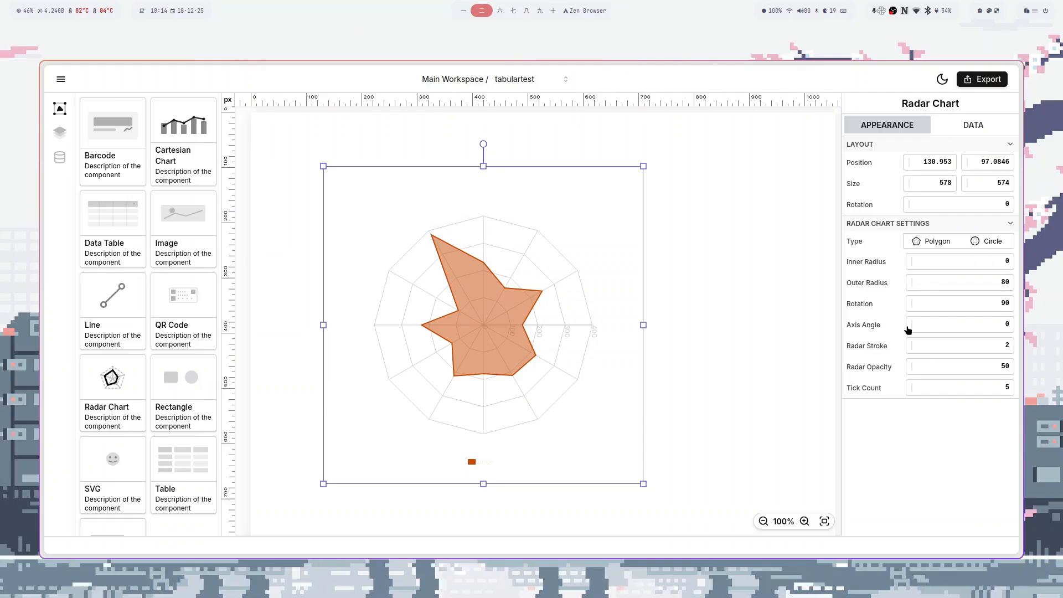
mouse_move(915, 345)
left_mouse_down()
mouse_move(914, 391)
mouse_move(917, 330)
left_mouse_up()
left_click_drag(915, 267, 888, 323)
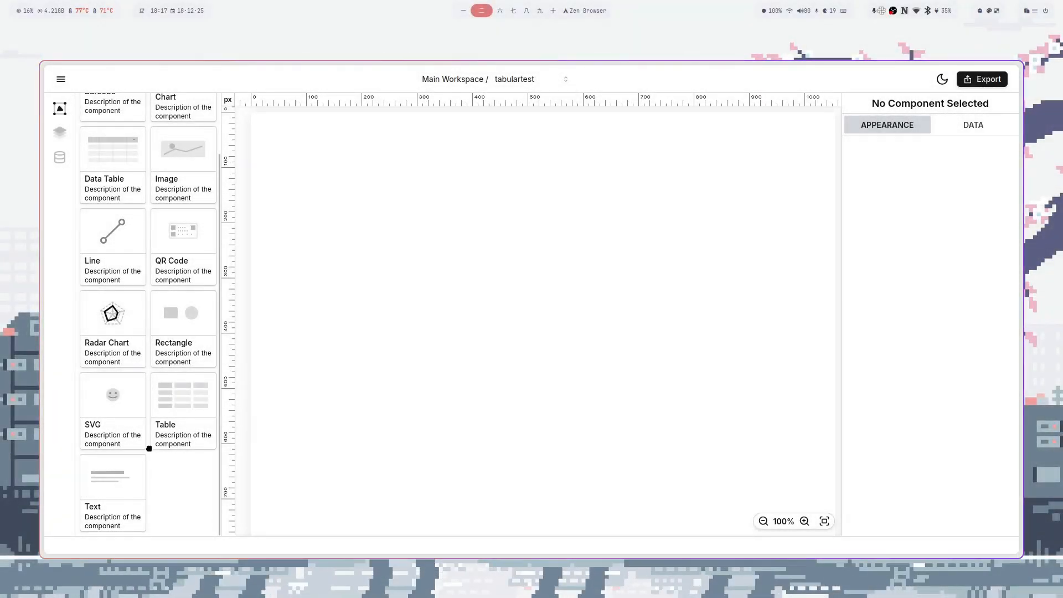
- Place a text box and replace its placeholder with Myanmar sample text, then with 'Water'
left_click_drag(113, 476, 557, 267)
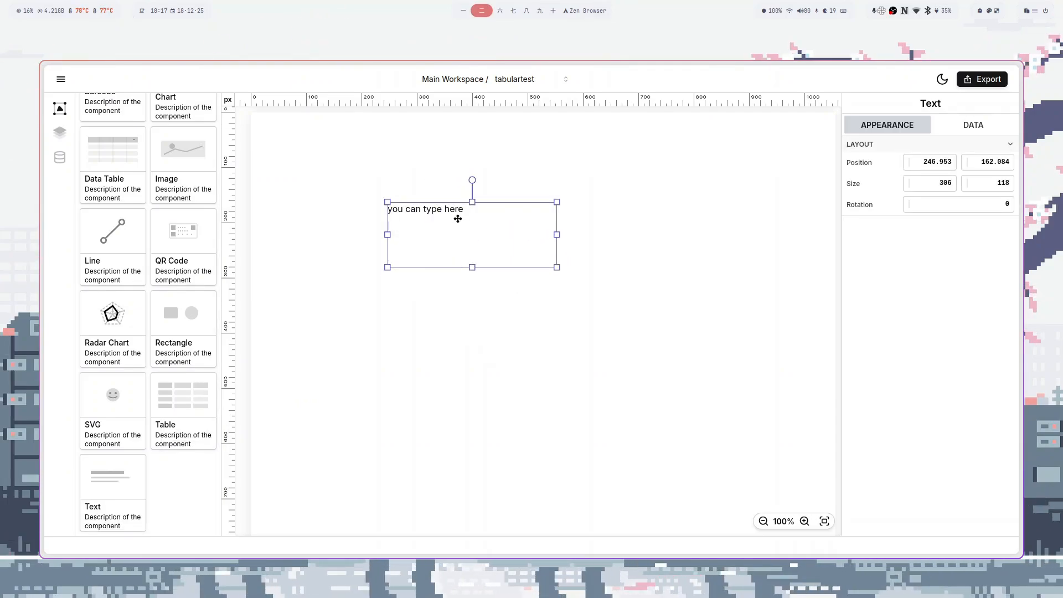
left_click(961, 135)
key("ctrl+a")
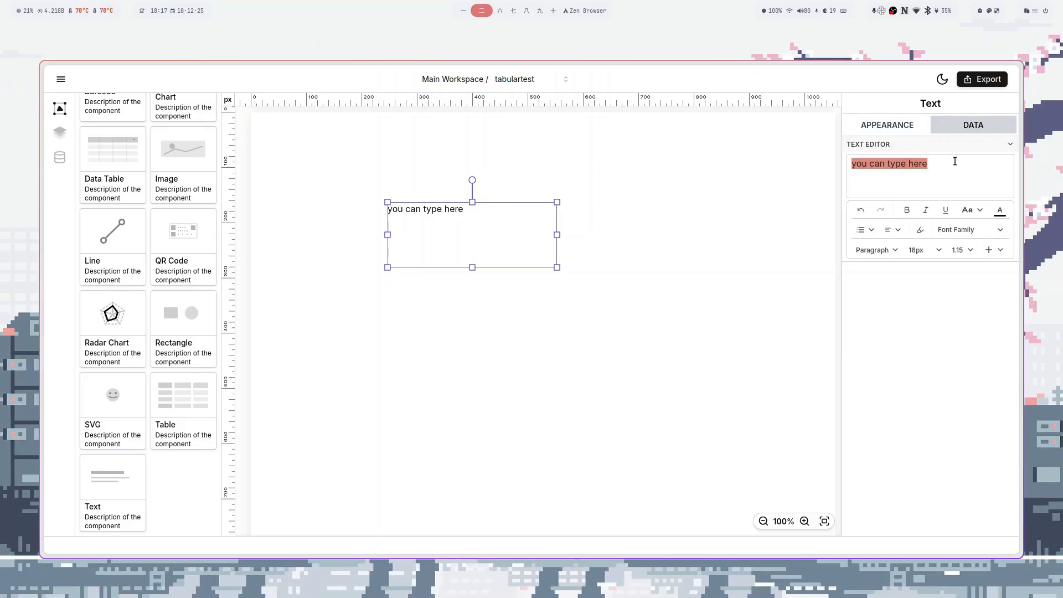
key("ctrl+space")
type("ကျွန်တော်တို့မြ")
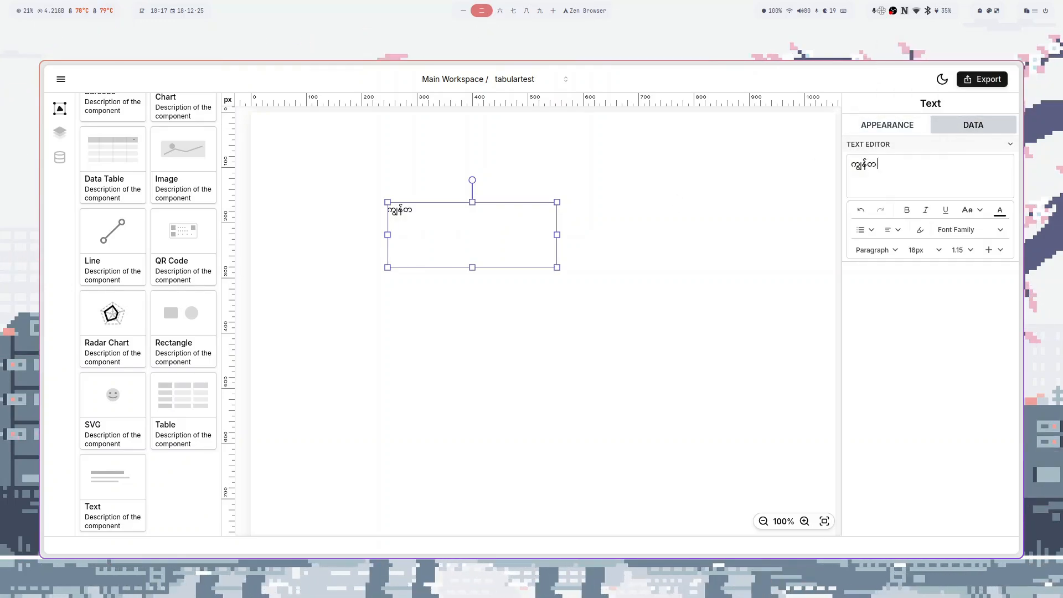
type("န်မာလိုလဲးရေးလို့ရတယ်")
key("ctrl+a")
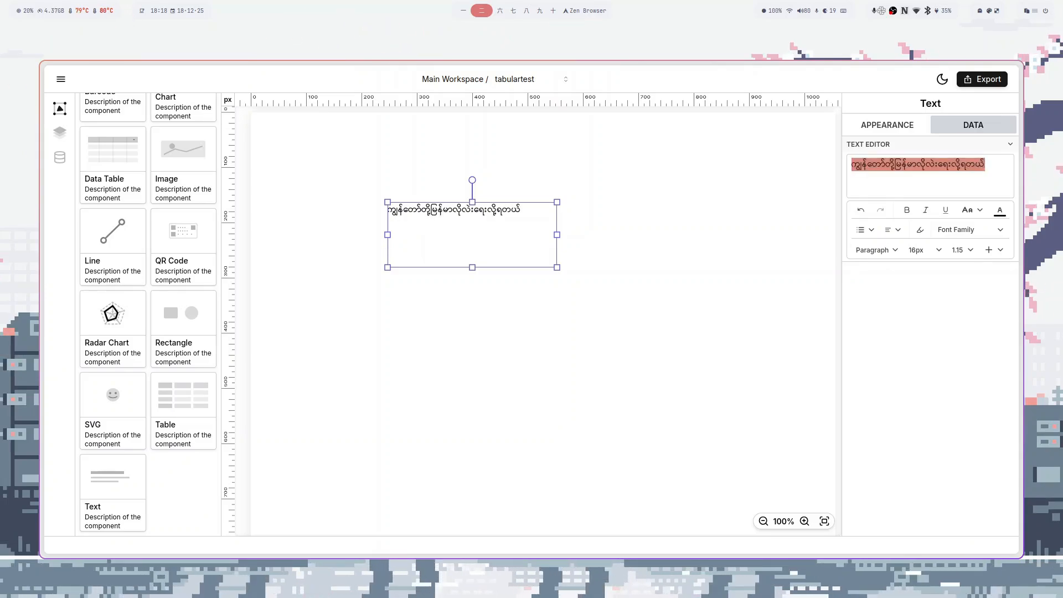
key("ctrl+space")
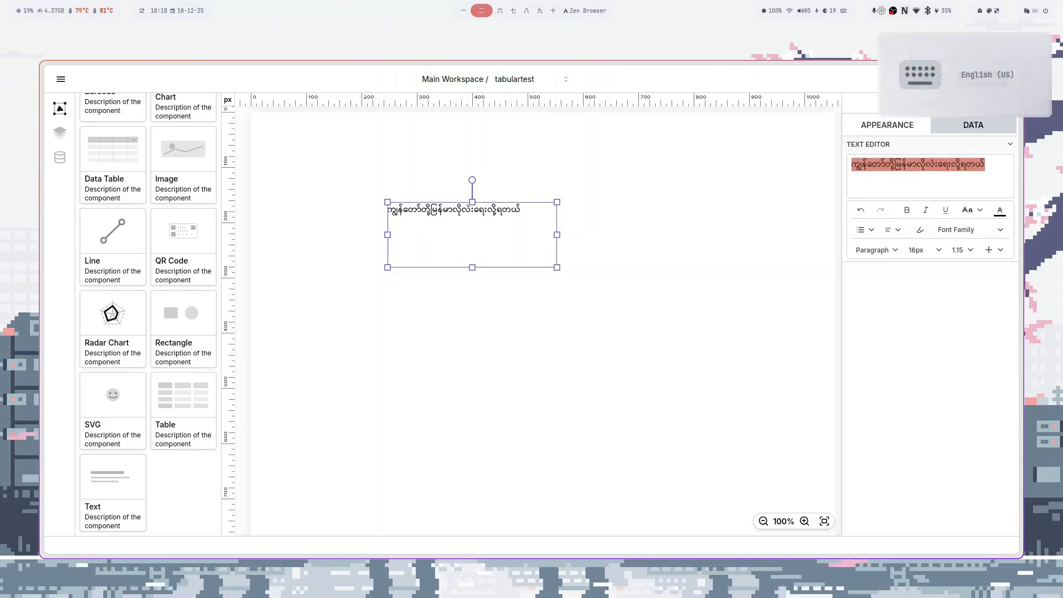
type("Water=H2O")
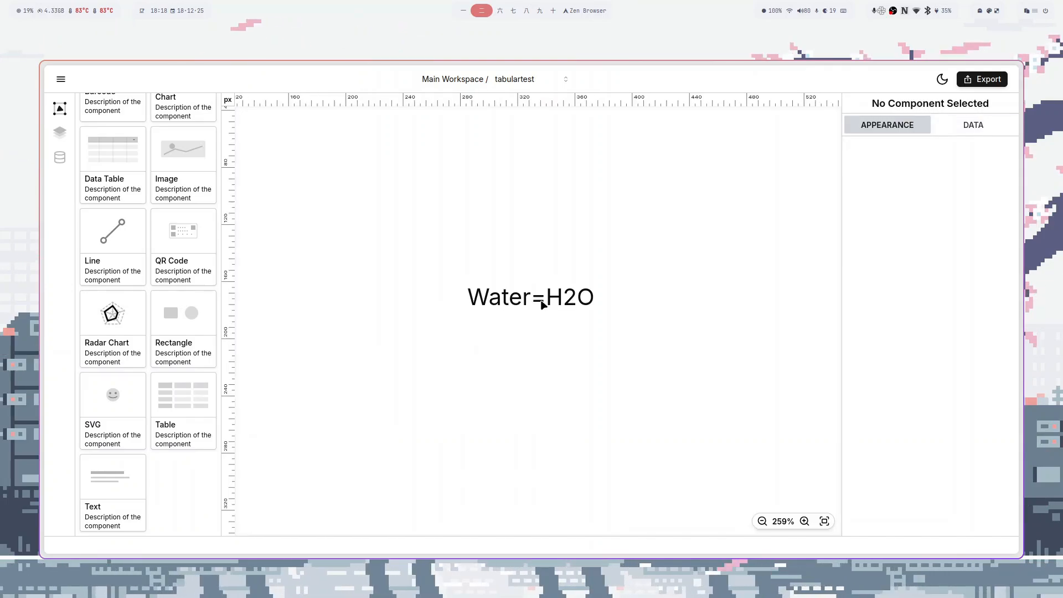
- Make the word Water bold, light blue and underlined
left_click(540, 300)
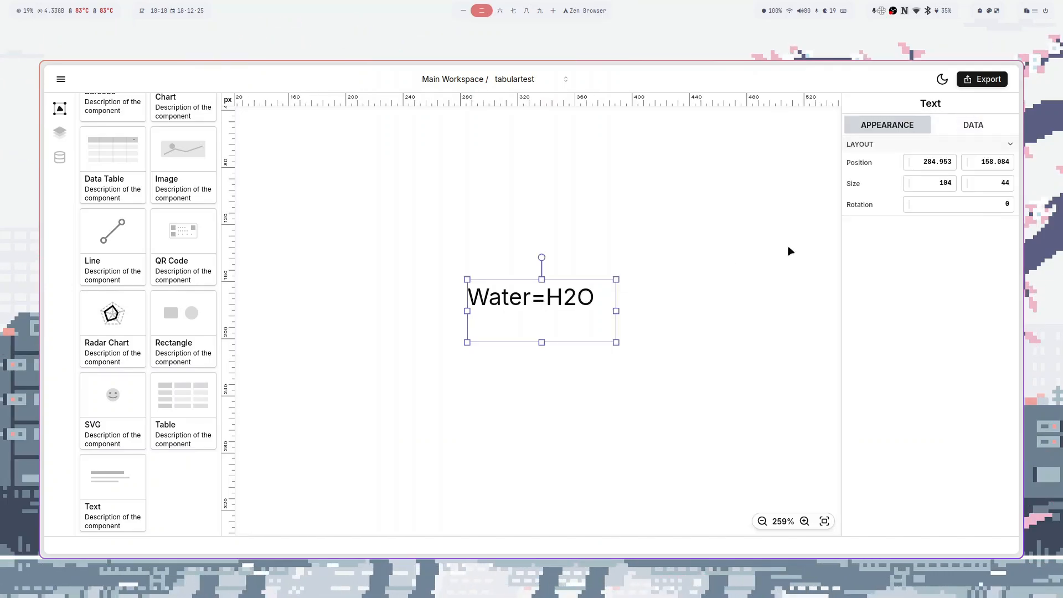
left_click(973, 125)
left_click_drag(877, 164, 859, 165)
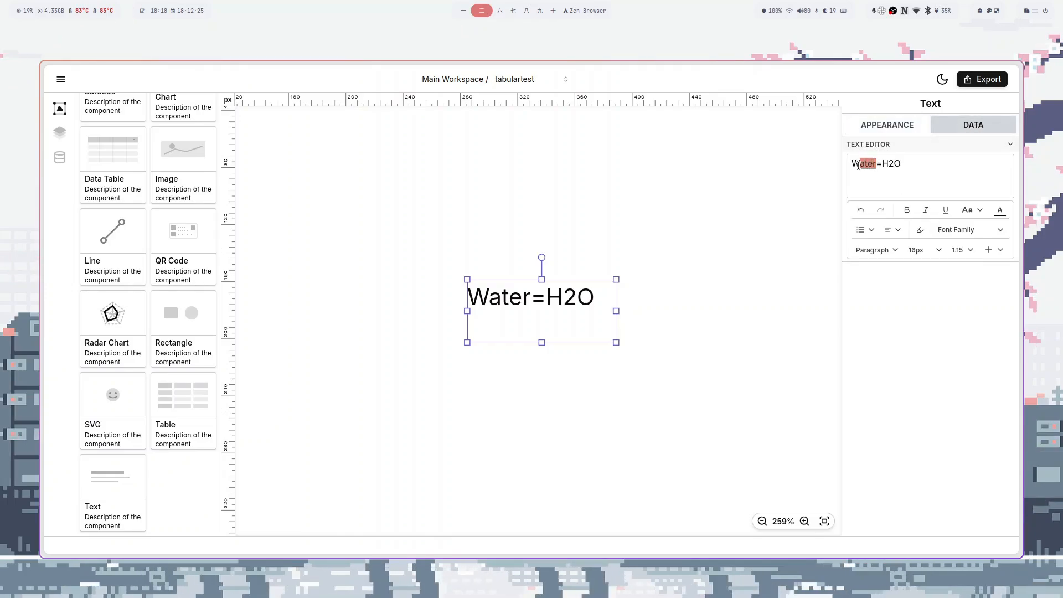
key("ctrl+b")
left_click(1000, 211)
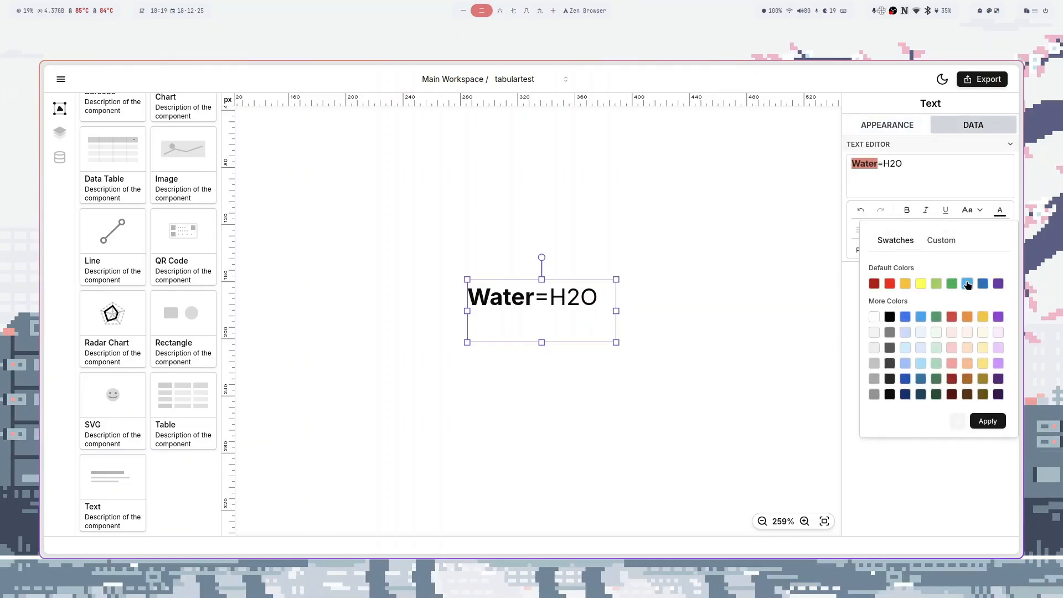
left_click(987, 421)
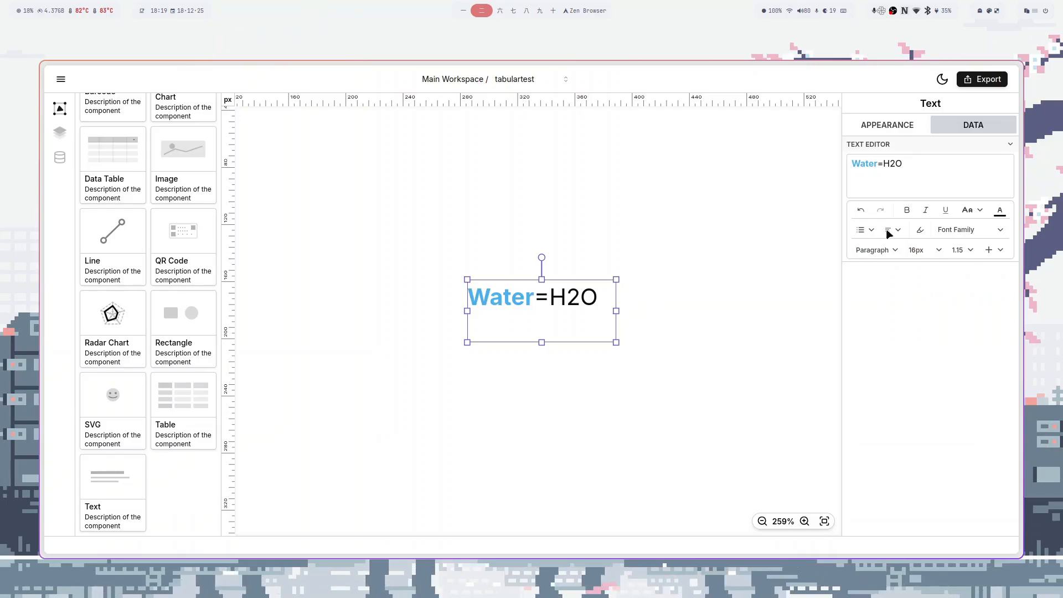
left_click_drag(856, 164, 852, 164)
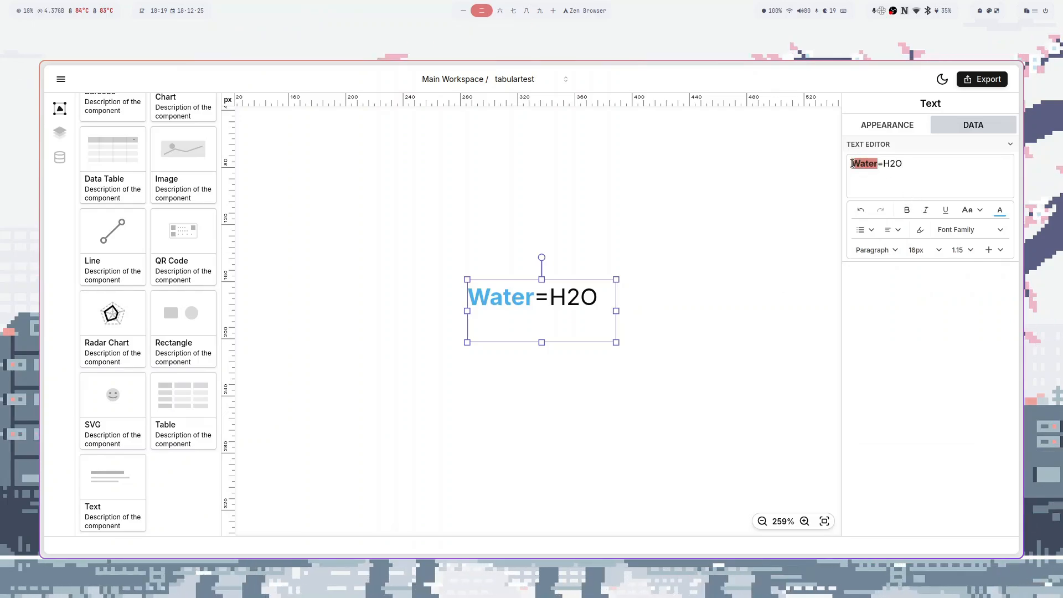
left_click(945, 210)
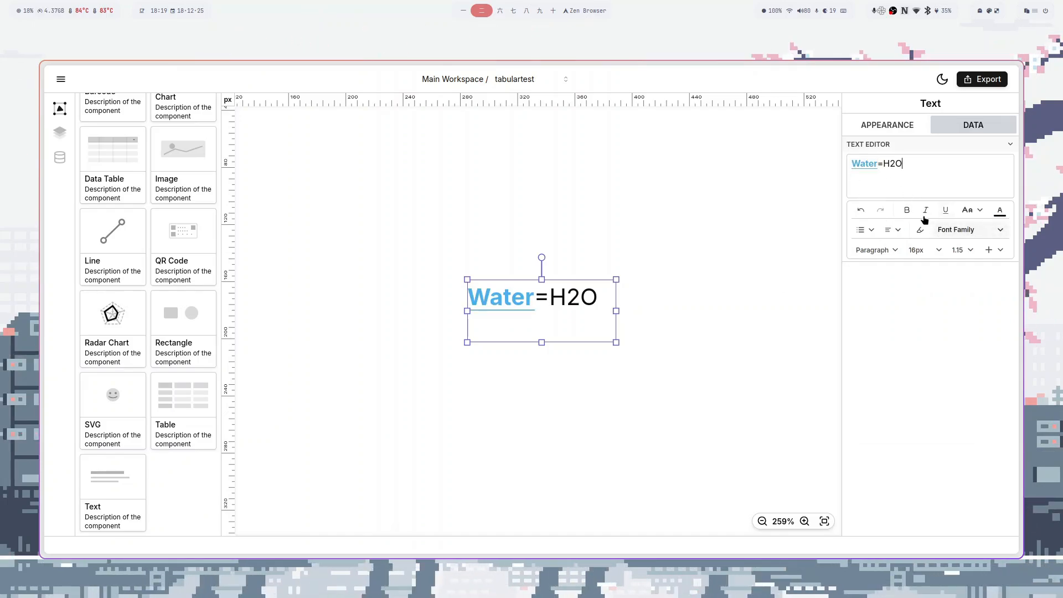
- Make Water italic at 24px in a serif font
left_click_drag(876, 165, 852, 164)
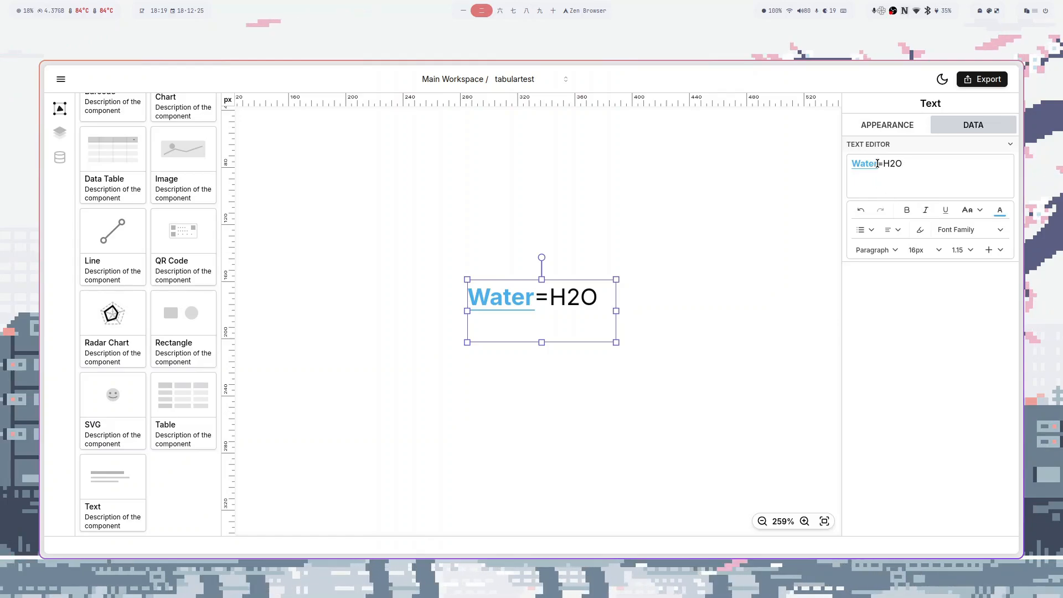
left_click(926, 212)
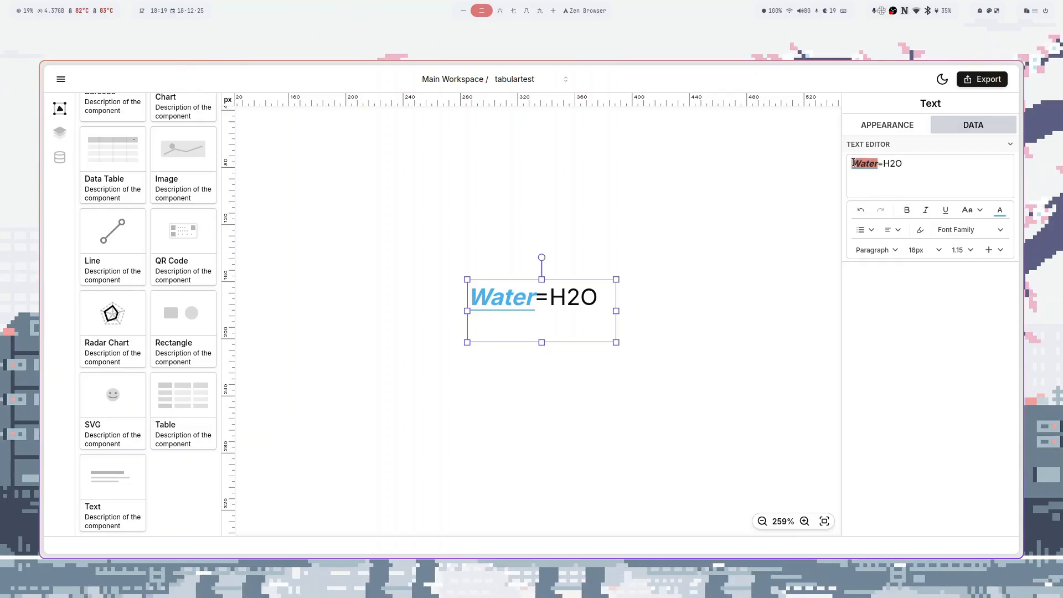
left_click(931, 250)
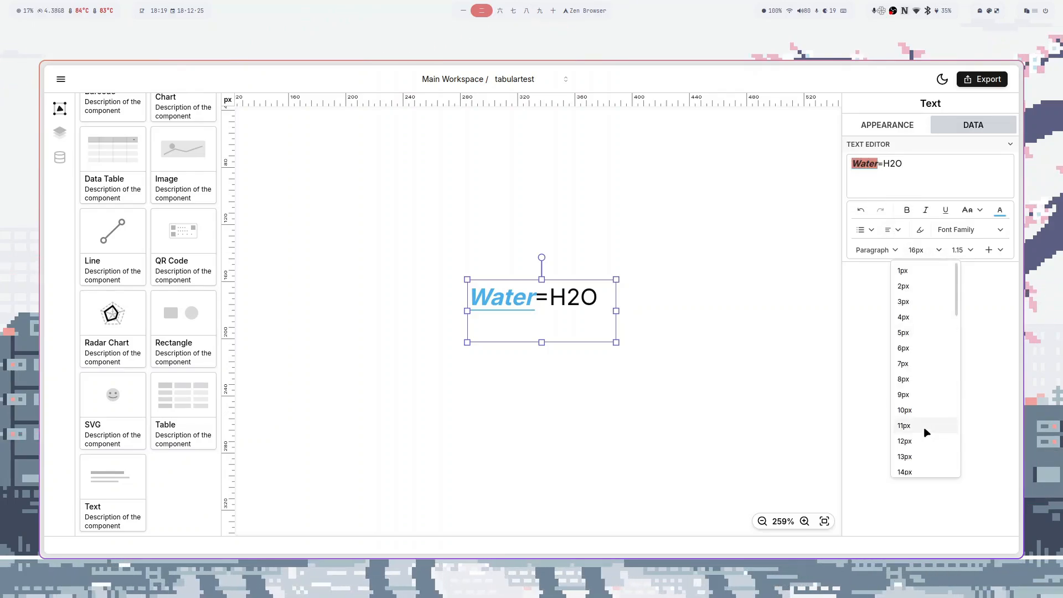
scroll(927, 432, "down", 3)
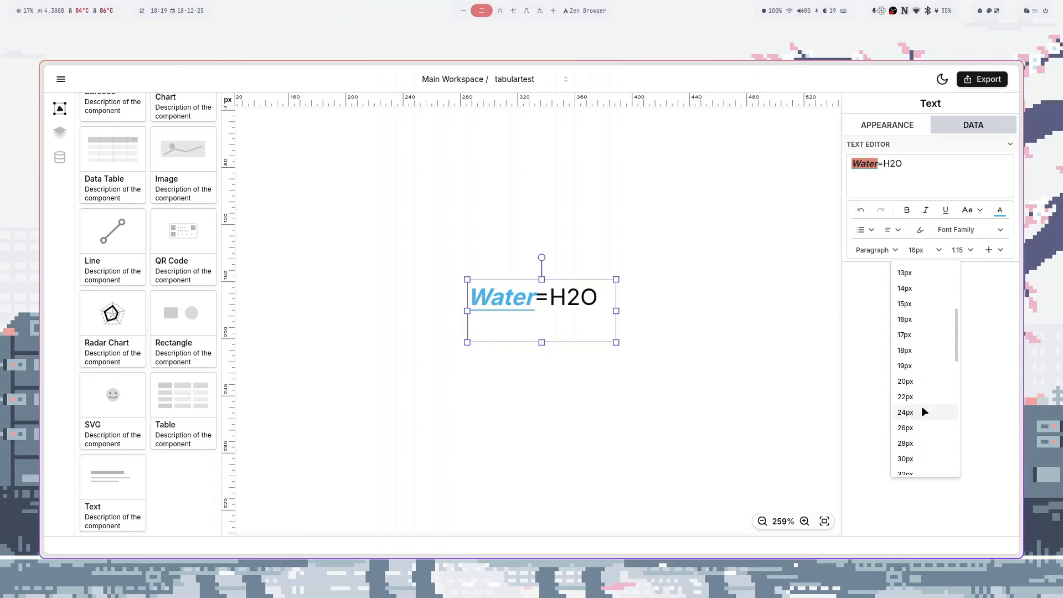
left_click(906, 412)
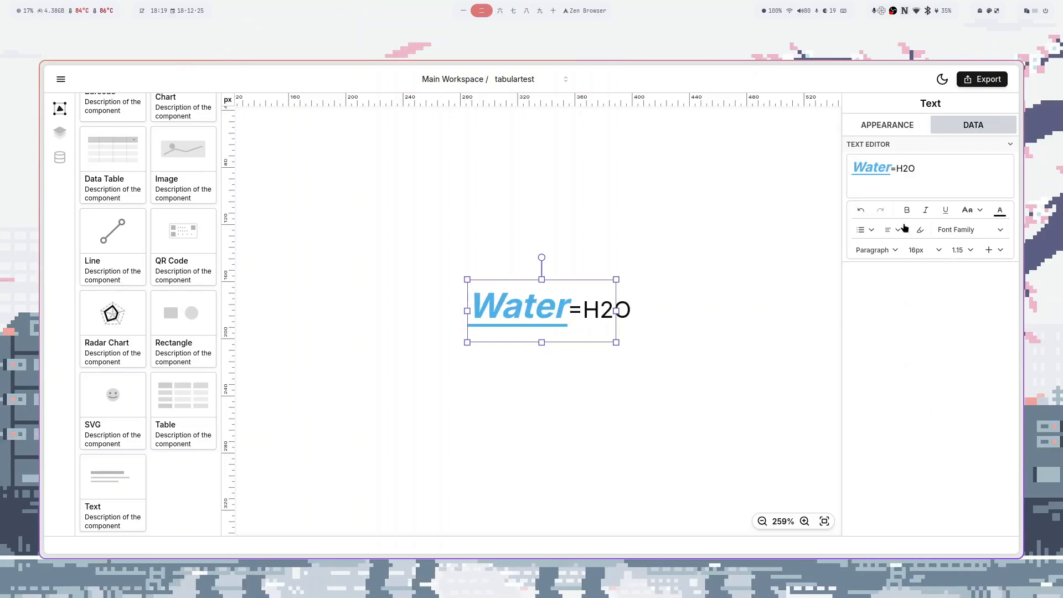
left_click_drag(892, 169, 852, 168)
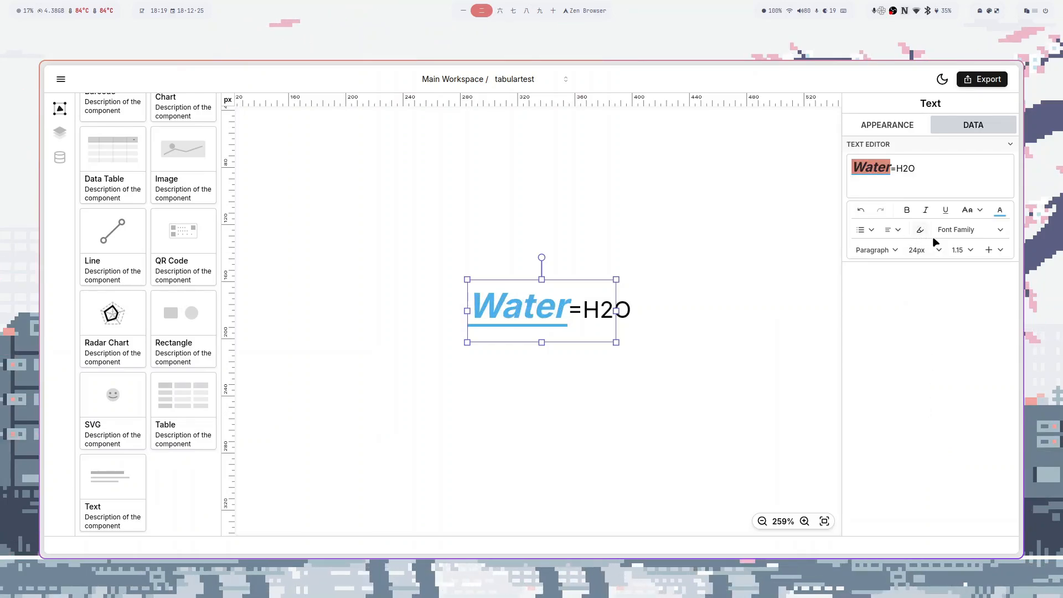
left_click(966, 232)
left_click(955, 260)
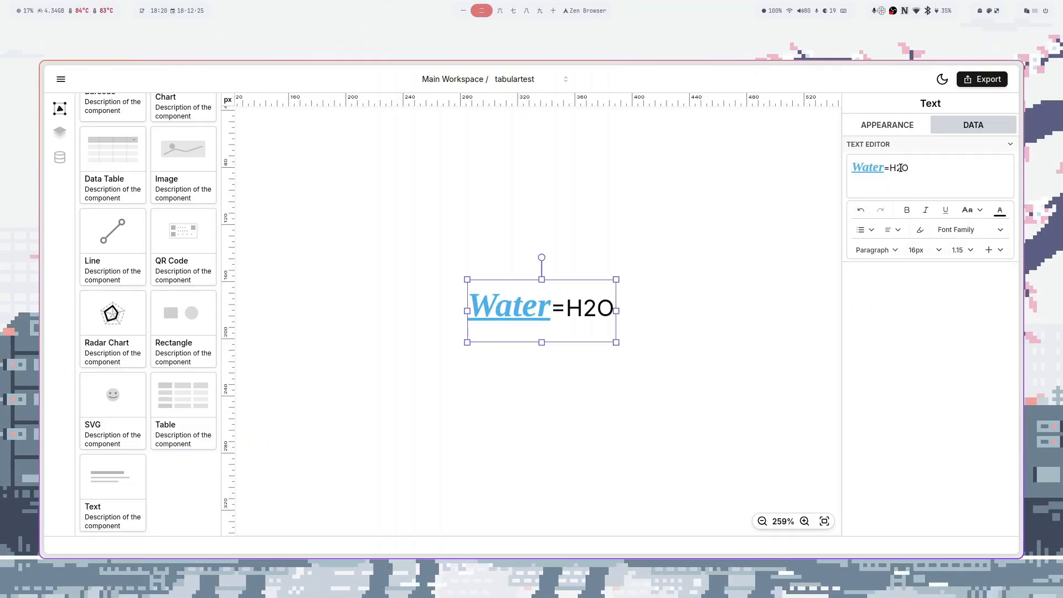
- Make the 2 in H2O superscript rather than subscript, then select the Heading line
left_click(966, 213)
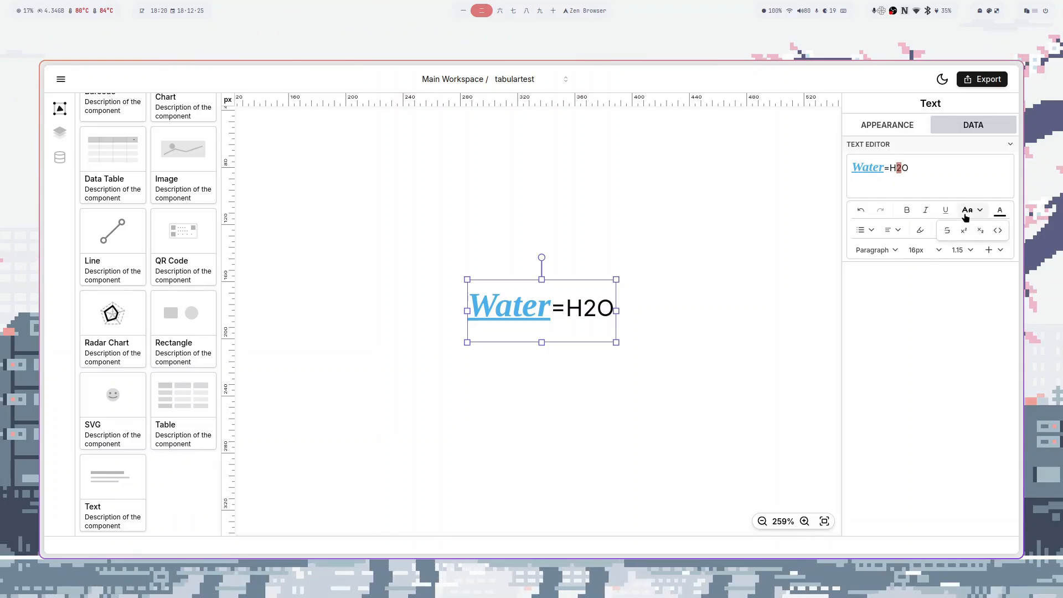
left_click(981, 231)
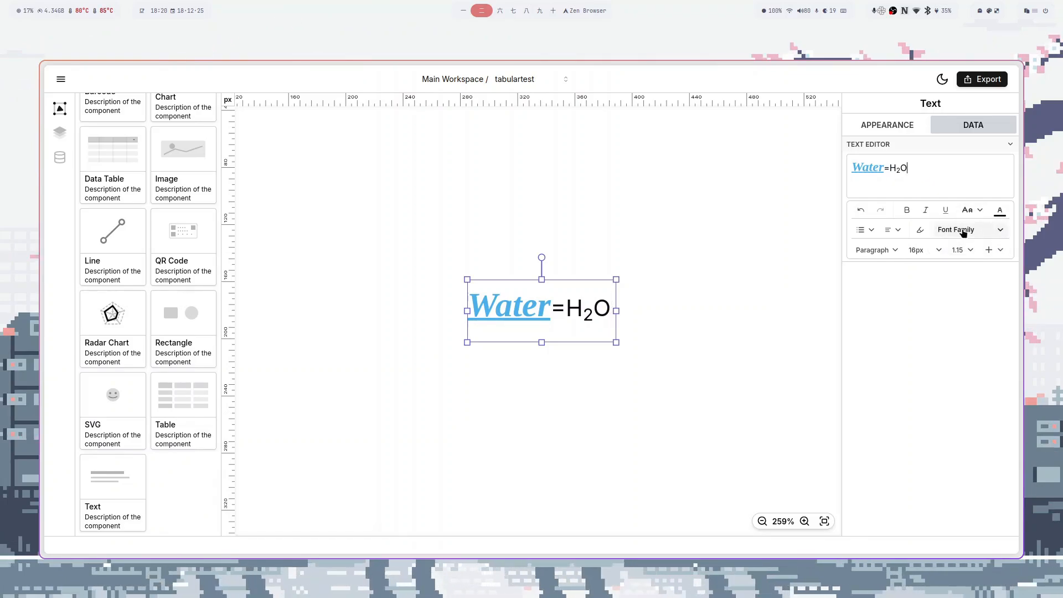
key("ctrl+z")
left_click(973, 214)
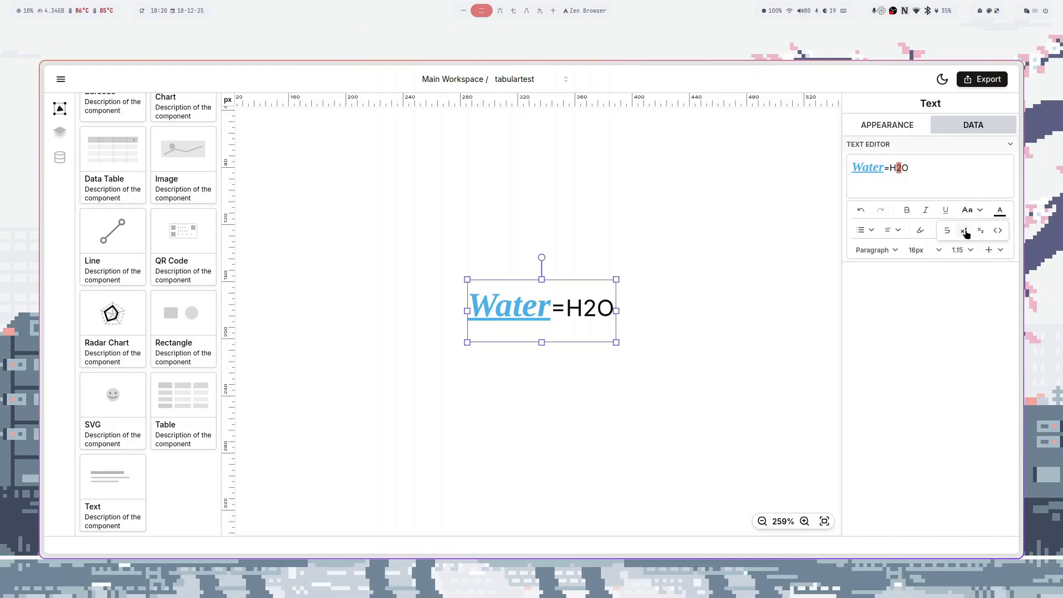
left_click(964, 231)
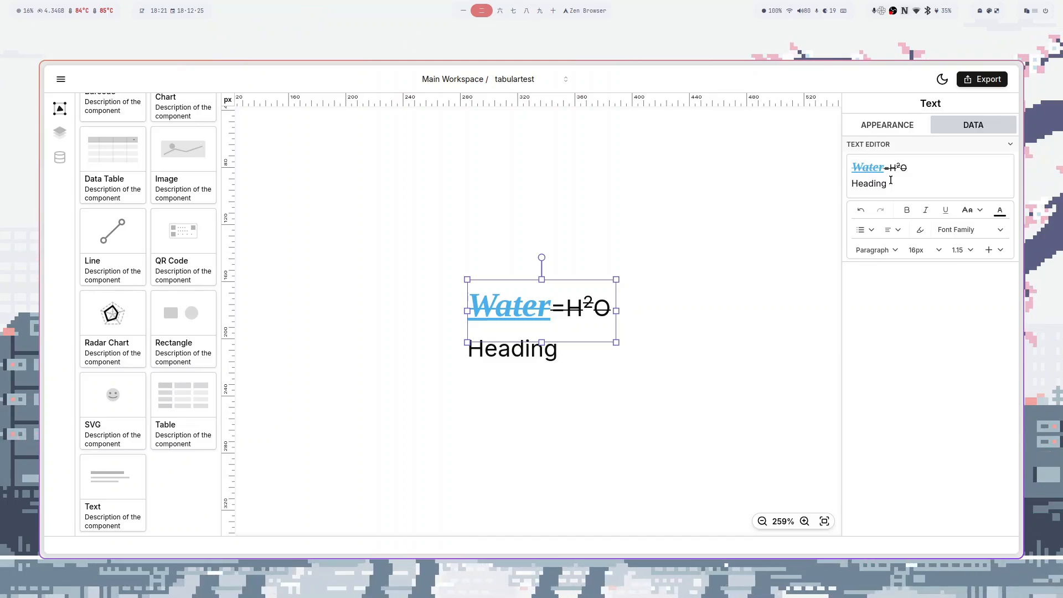
left_click_drag(890, 184, 858, 184)
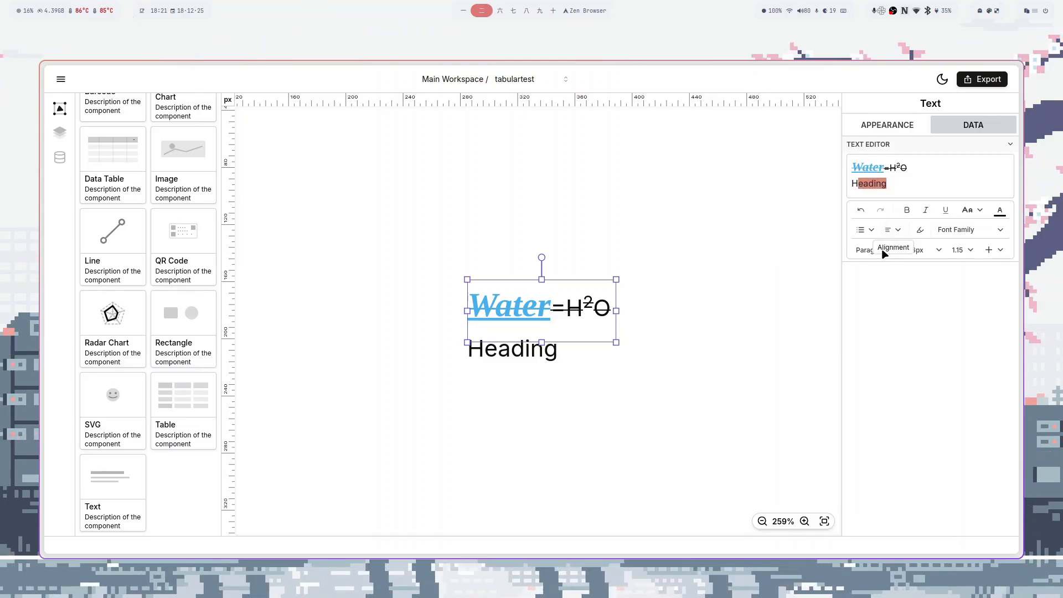
- Turn the Heading line into Heading 4 and center it
left_click(860, 250)
left_click(871, 275)
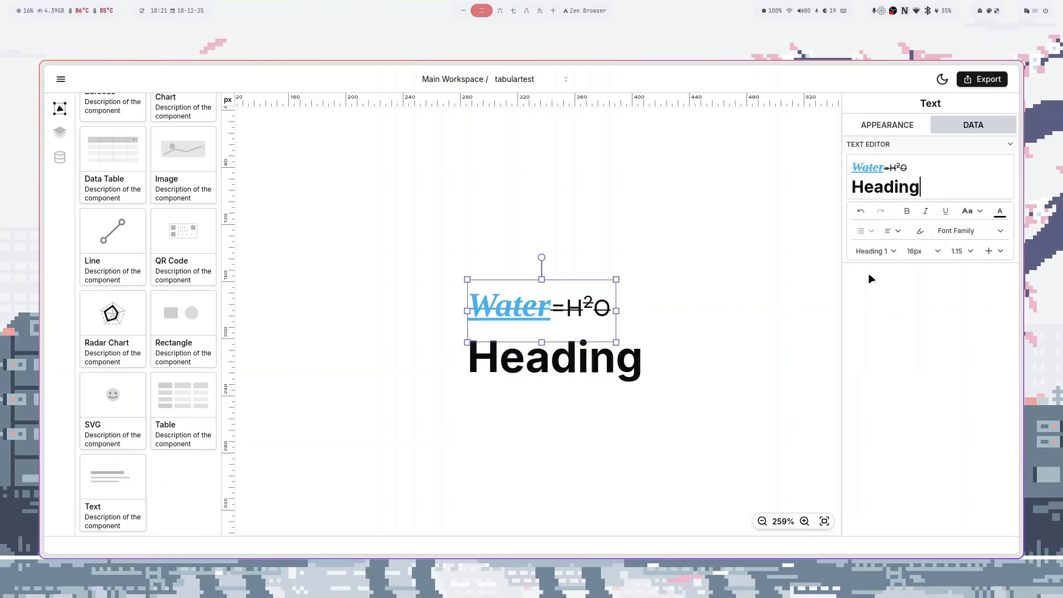
left_click(873, 251)
left_click(881, 334)
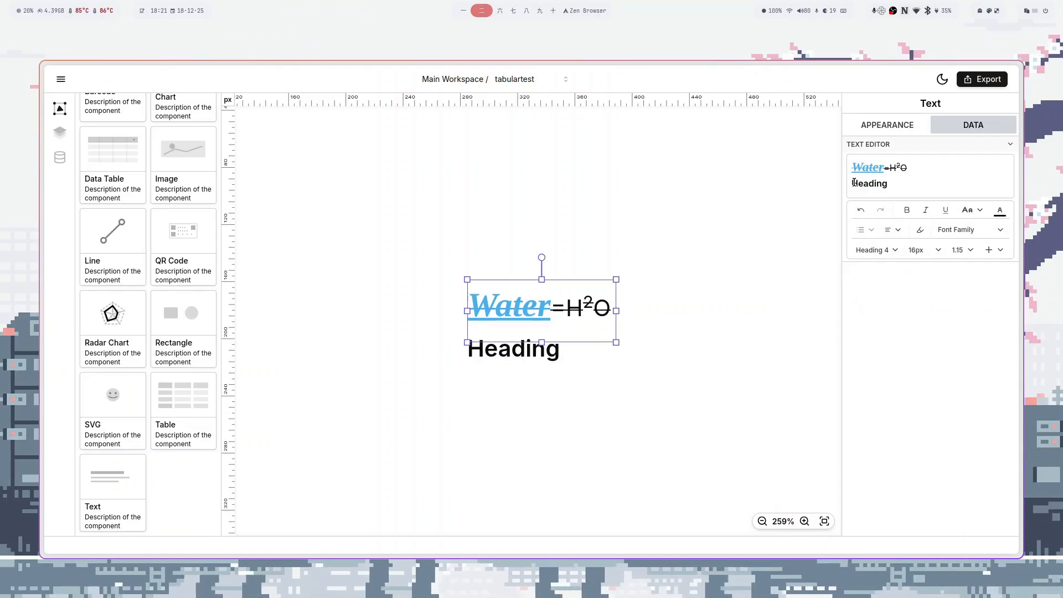
left_click(892, 229)
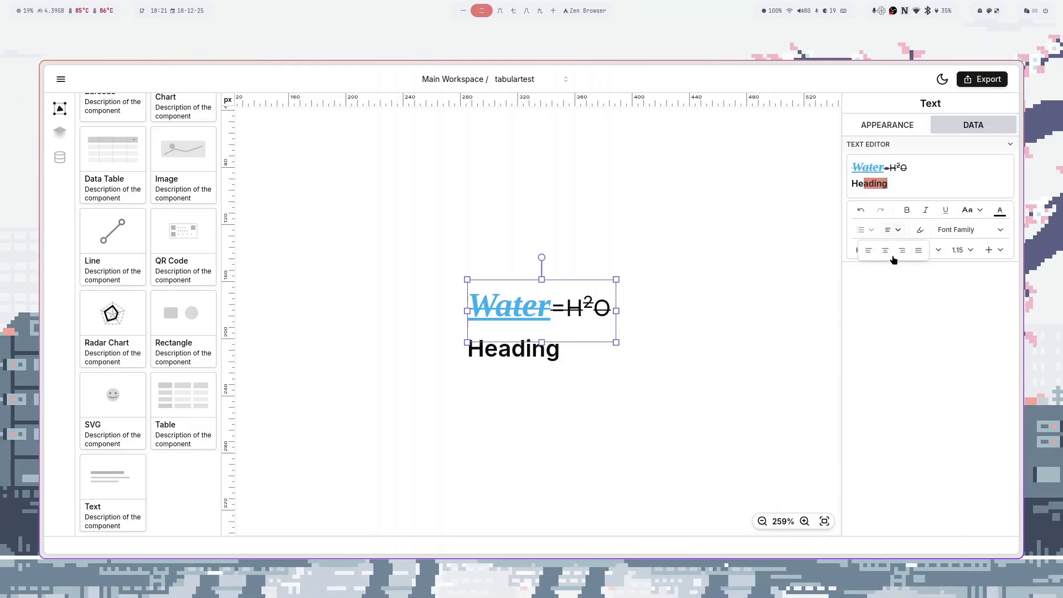
left_click(884, 251)
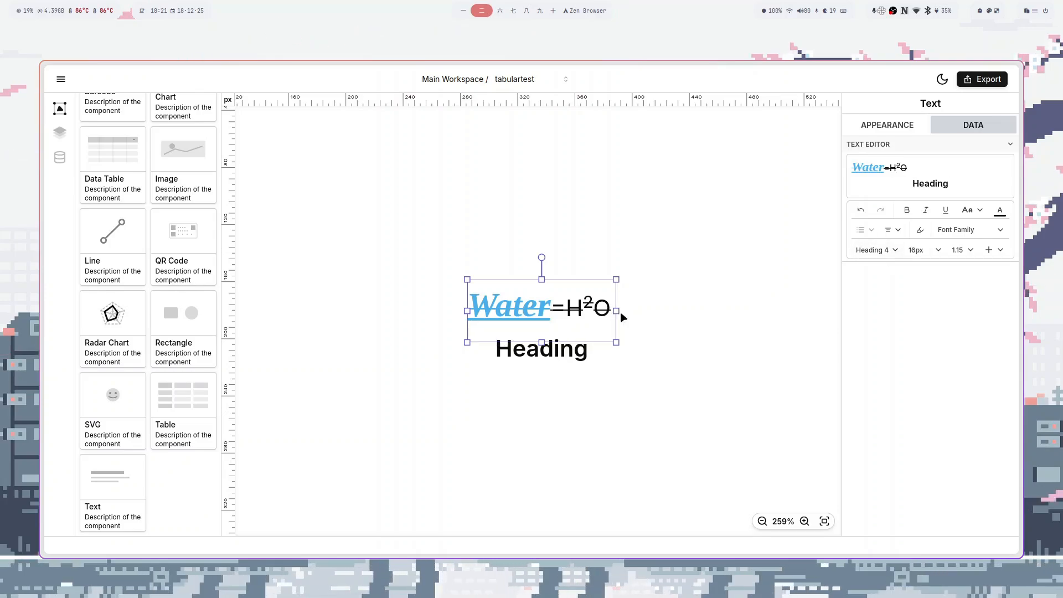
- Widen the text box, try right then left alignment, and select all the text
left_click_drag(618, 311, 801, 305)
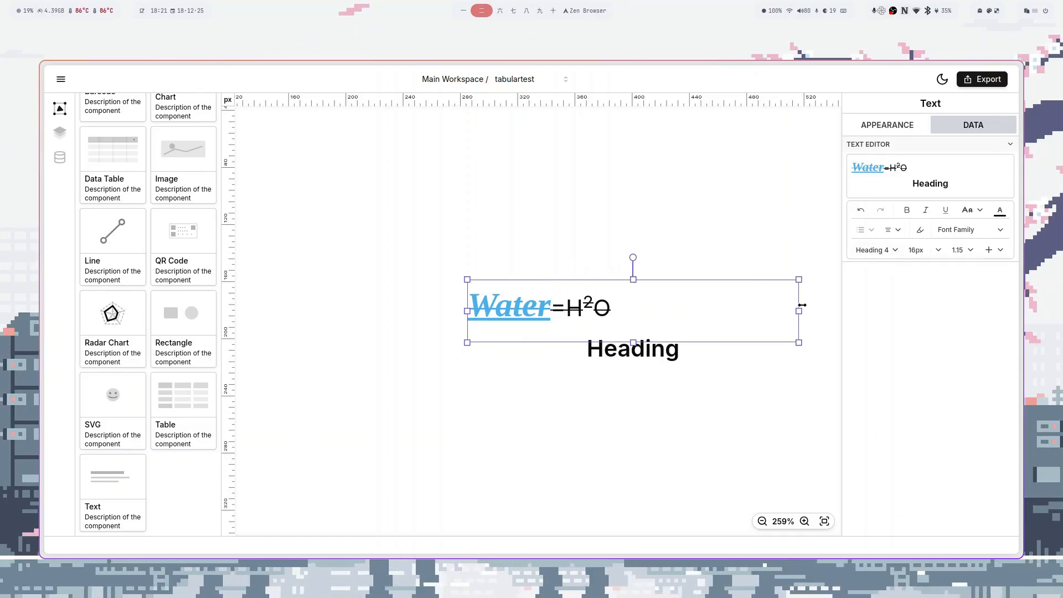
left_click(889, 232)
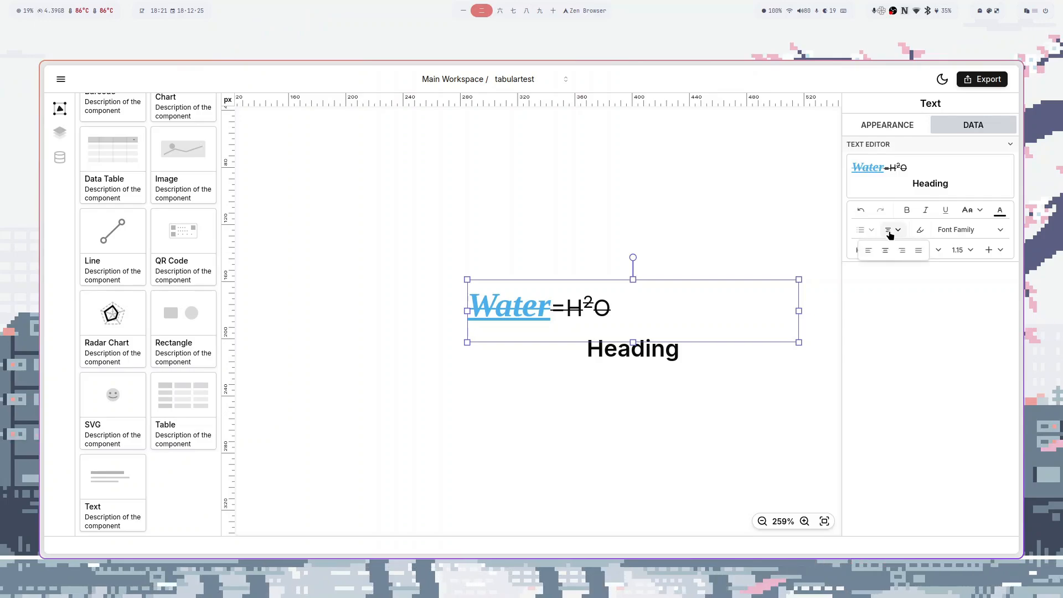
left_click(902, 252)
left_click(889, 231)
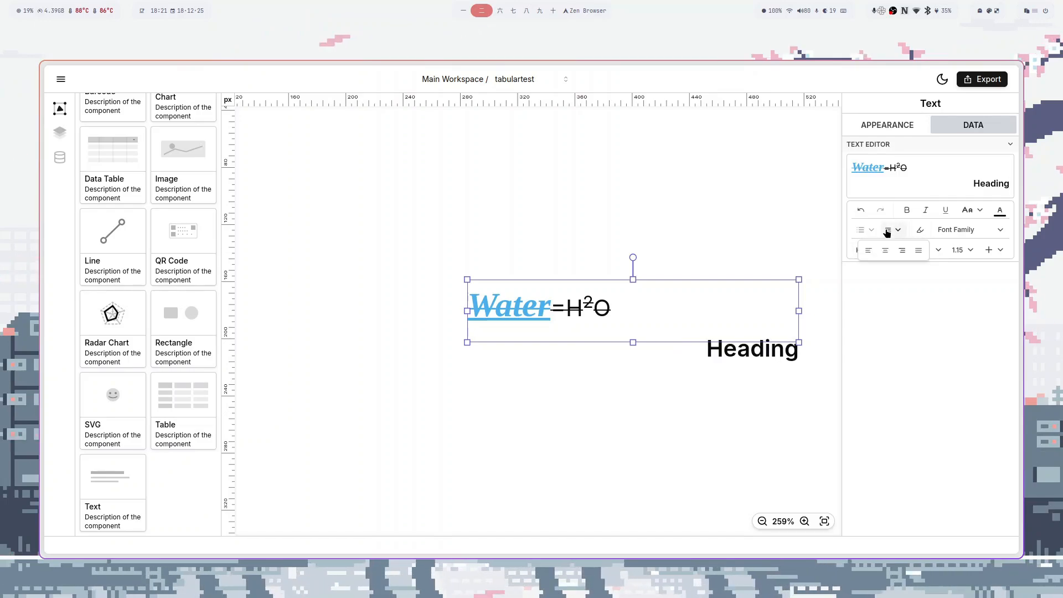
left_click(869, 252)
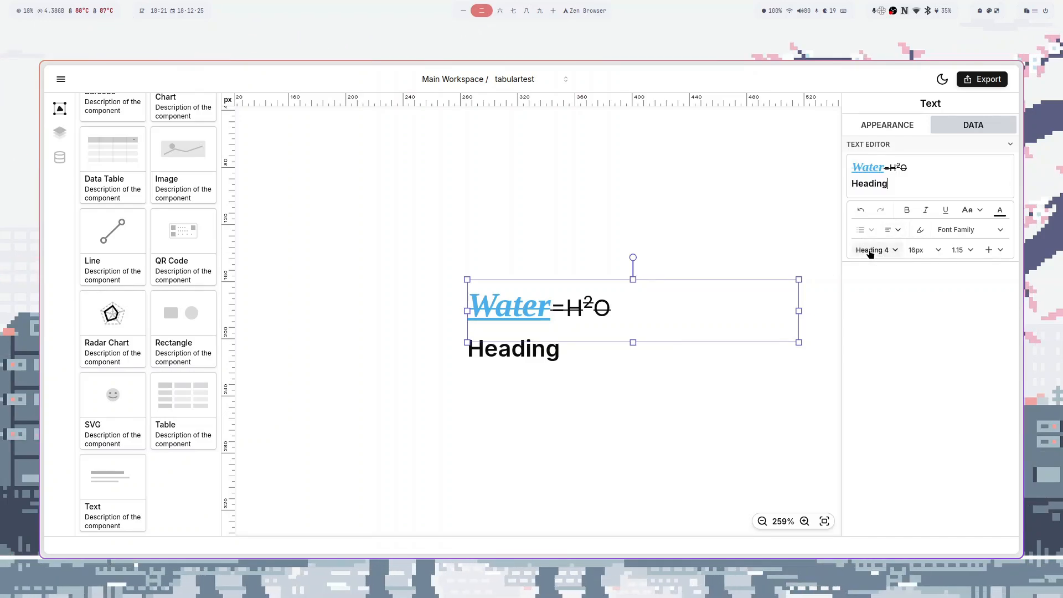
key("ctrl+a")
- Paste a Lorem ipsum paragraph, move the box up-left, fit the page and widen the box
type("Lorem ipsum dolor sit amet, consectetur adipiscing elit, sed do eiusmod tempor incididunt ut labore et dolore magna aliqua. Ut enim ad minim veniam, quis nostrud exercitation ullamco laboris nisi ut aliquip ex ea commodo consequat. Duis aute irure dolor in reprehenderit in voluptate velit esse cillum dolore eu fugiat nulla pariatur. Excepteur sint occaecat cupidatat non proident, sunt in culpa qui officia deserunt mollit anim id est laborum.")
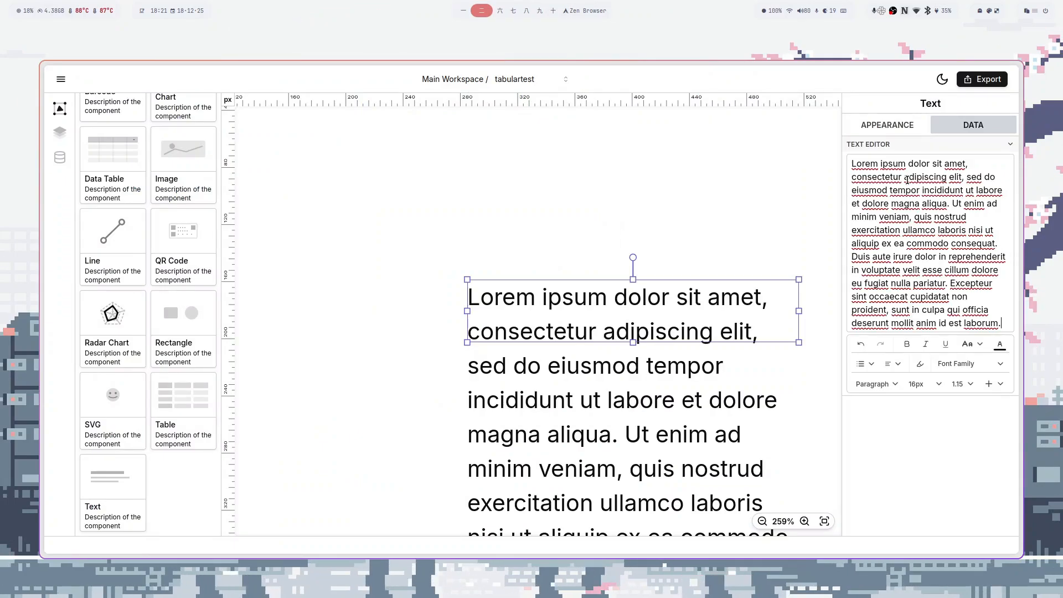
left_click_drag(641, 309, 525, 254)
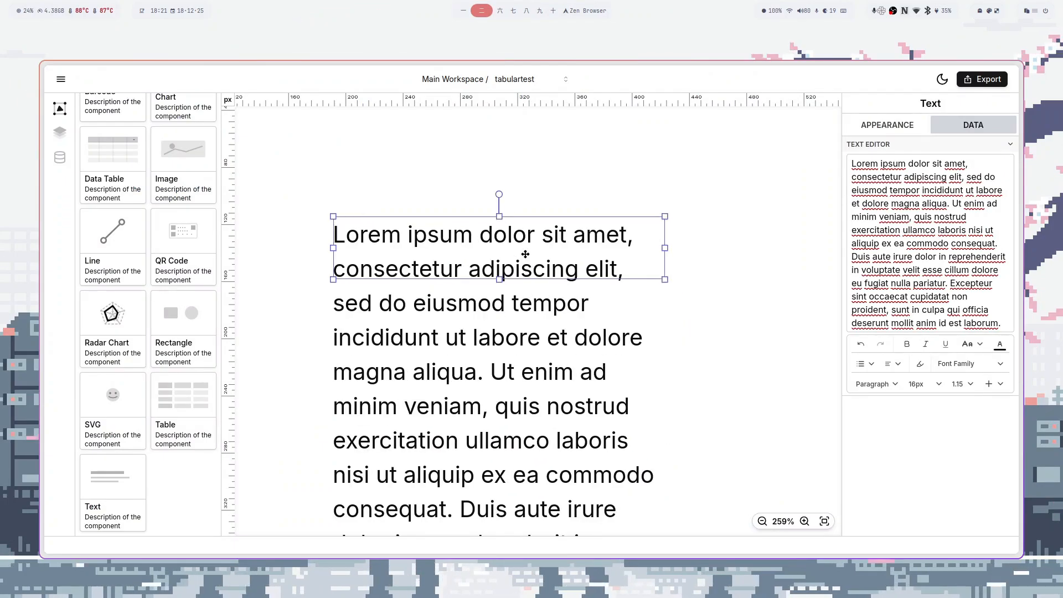
left_click(825, 521)
left_click(493, 284)
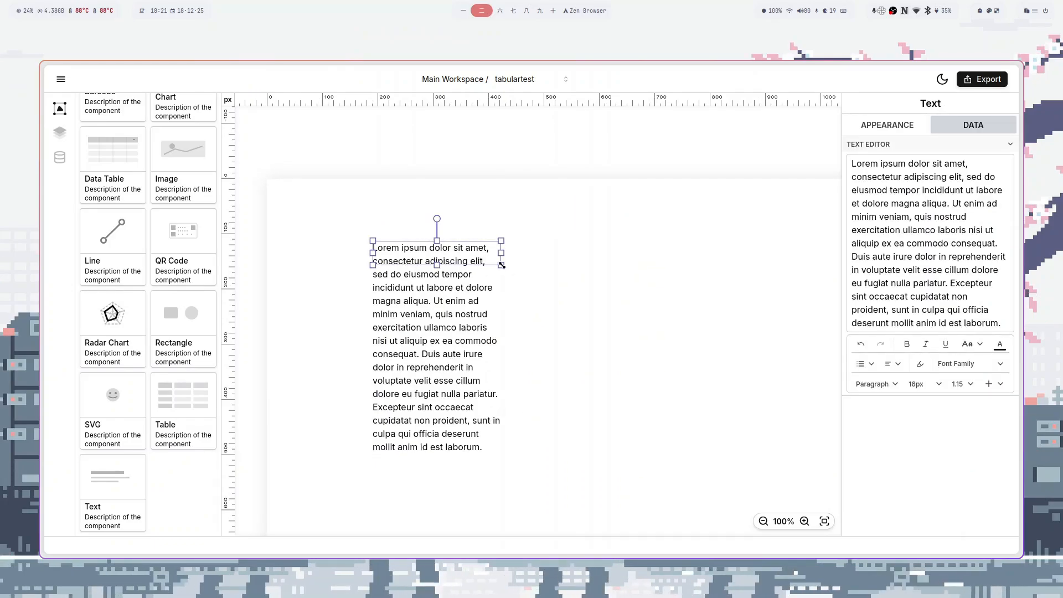
left_click_drag(502, 265, 696, 339)
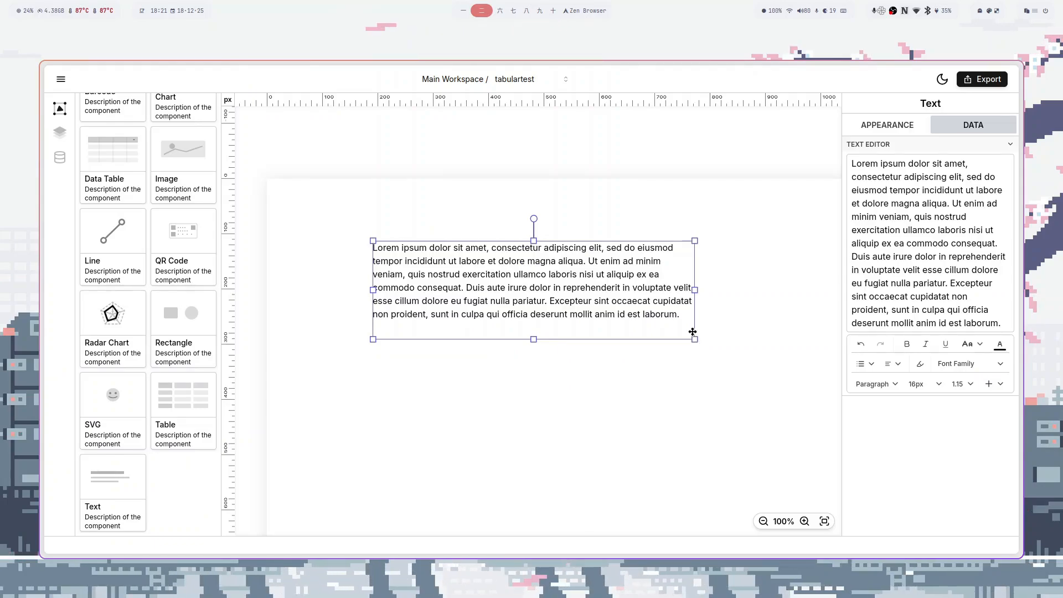
- Justify the paragraph after trying center alignment, and enlarge the box slightly
left_click(890, 364)
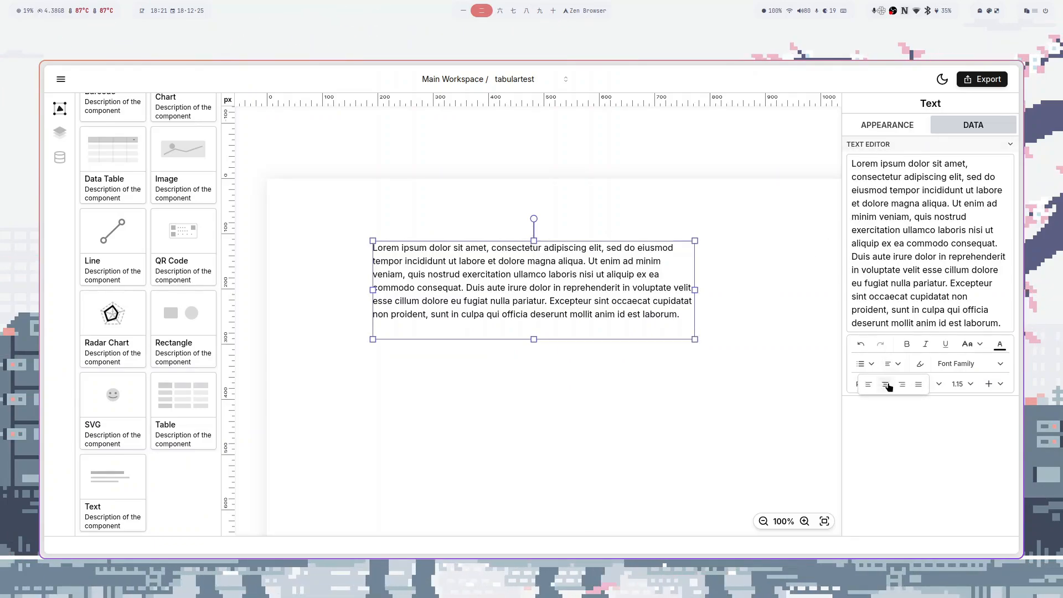
left_click(888, 386)
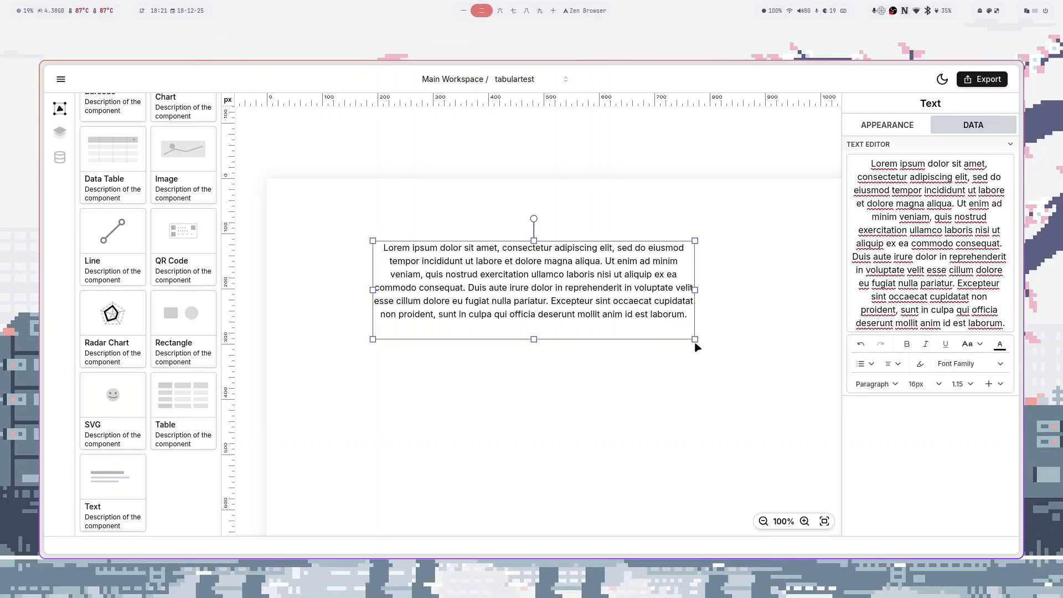
mouse_move(700, 340)
left_mouse_down()
mouse_move(815, 351)
mouse_move(696, 346)
left_mouse_up()
left_click(892, 364)
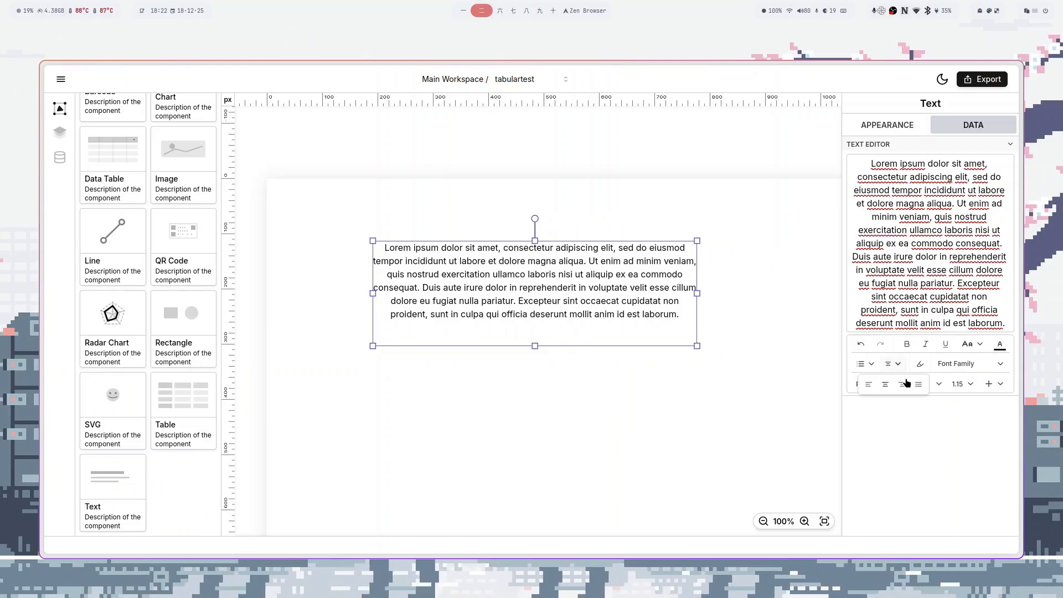
left_click(917, 384)
left_click_drag(696, 345, 716, 352)
- Move the paragraph box toward the top-left, widen it to four lines, and deselect it
left_click_drag(615, 309, 533, 281)
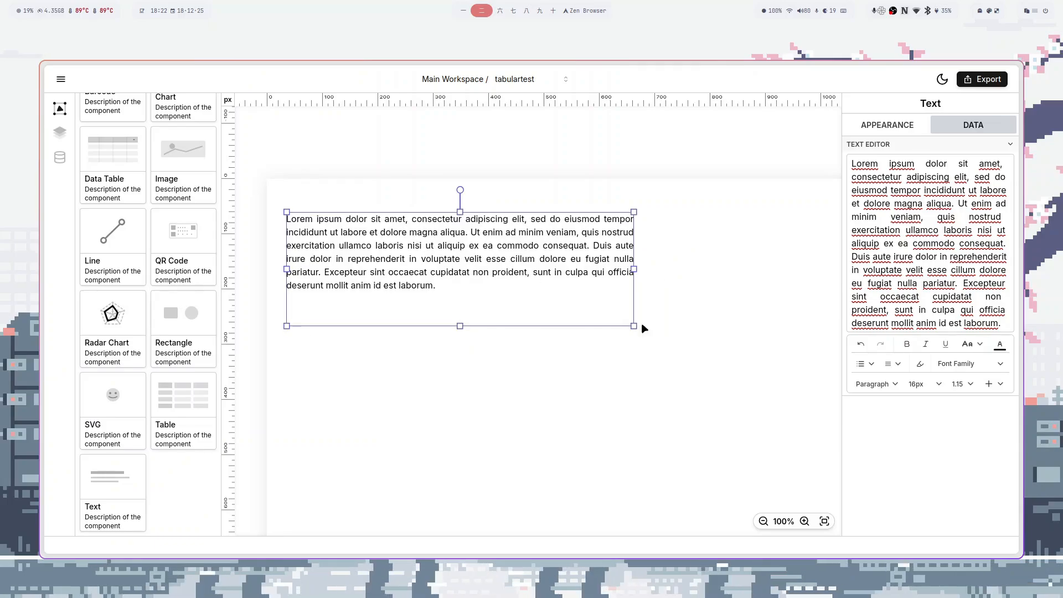
left_click_drag(635, 327, 817, 325)
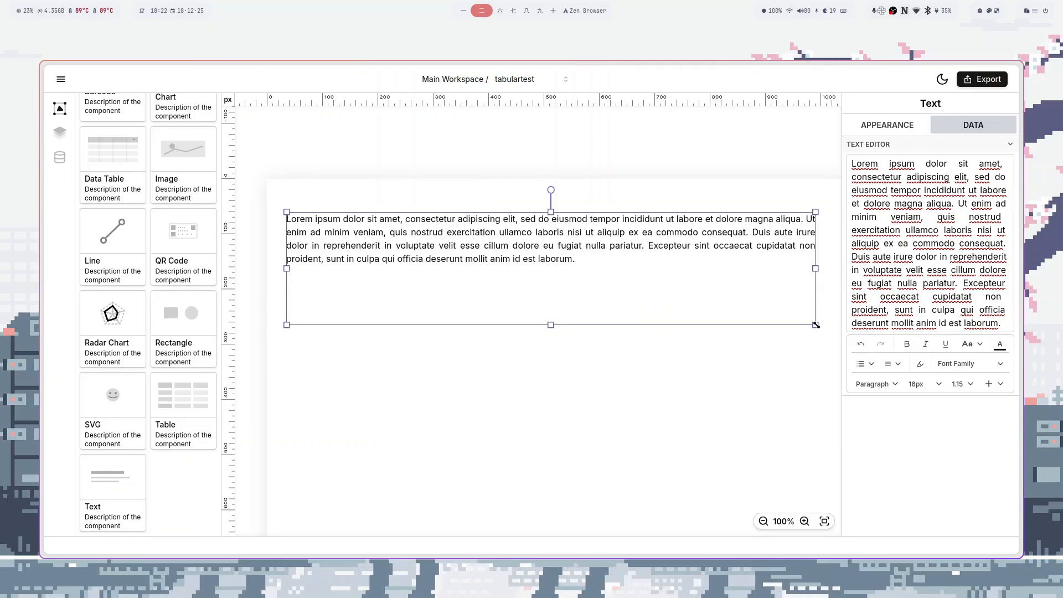
left_click(732, 376)
left_click(869, 131)
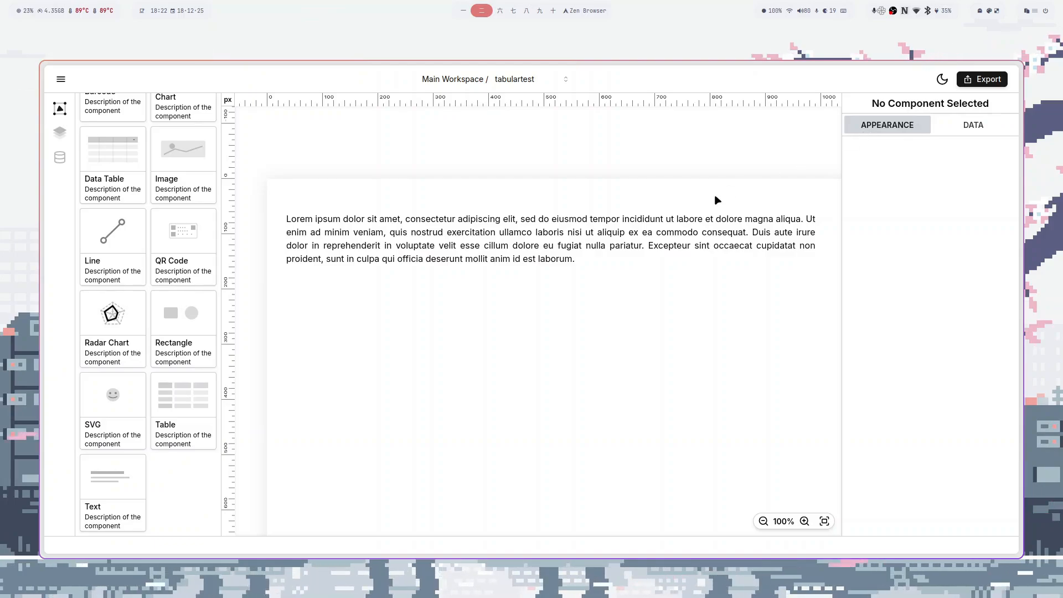
- Nudge the paragraph box down and right to 45.3691, 113.999, then deselect it
left_click_drag(525, 225, 530, 254)
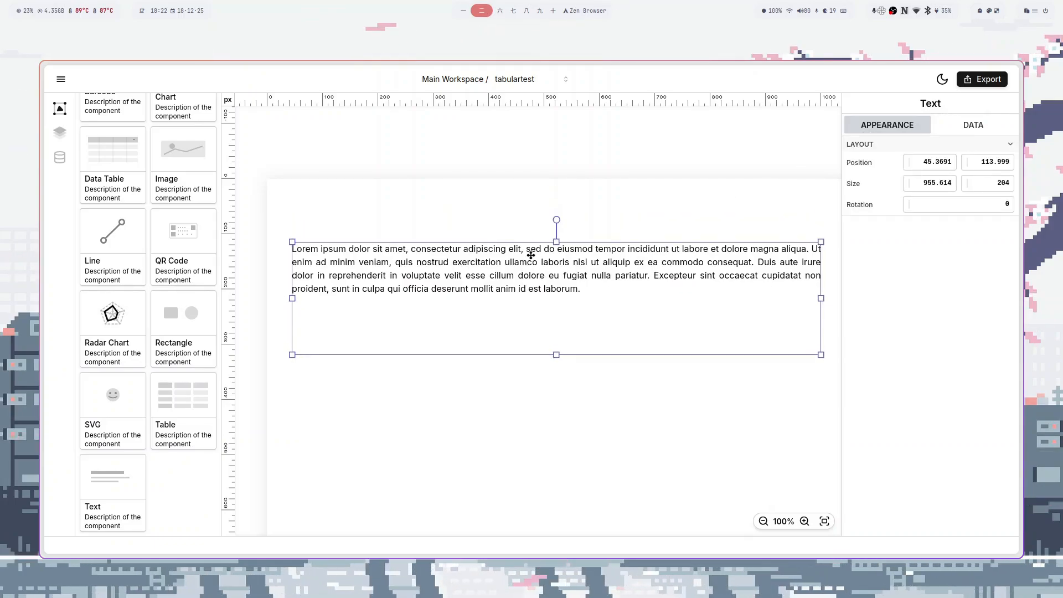
mouse_move(556, 220)
left_mouse_down()
mouse_move(587, 180)
mouse_move(679, 242)
mouse_move(619, 404)
mouse_move(493, 423)
mouse_move(425, 295)
mouse_move(505, 206)
mouse_move(557, 204)
left_mouse_up()
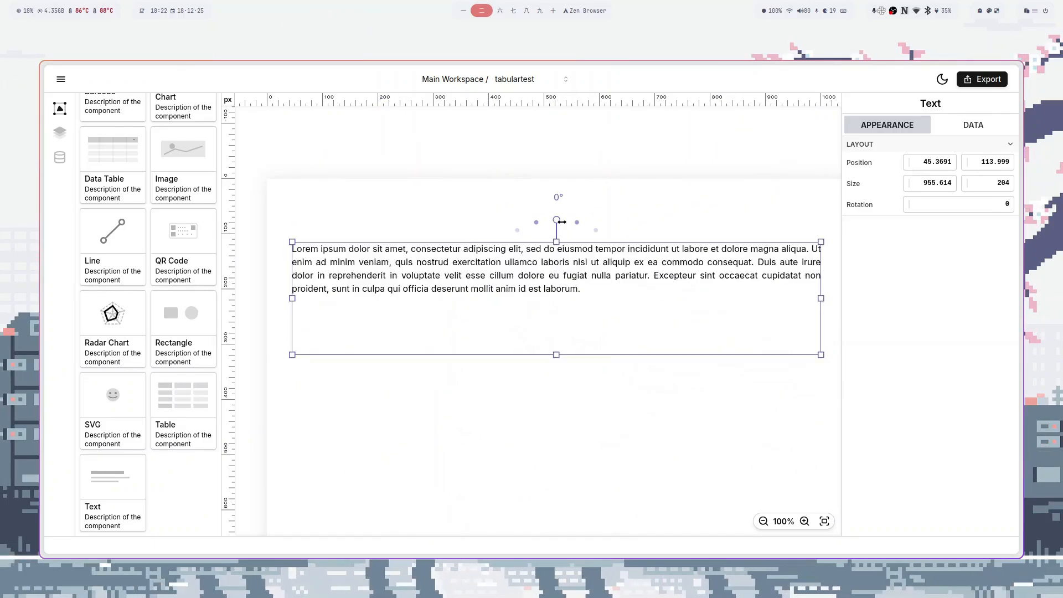
left_click(588, 390)
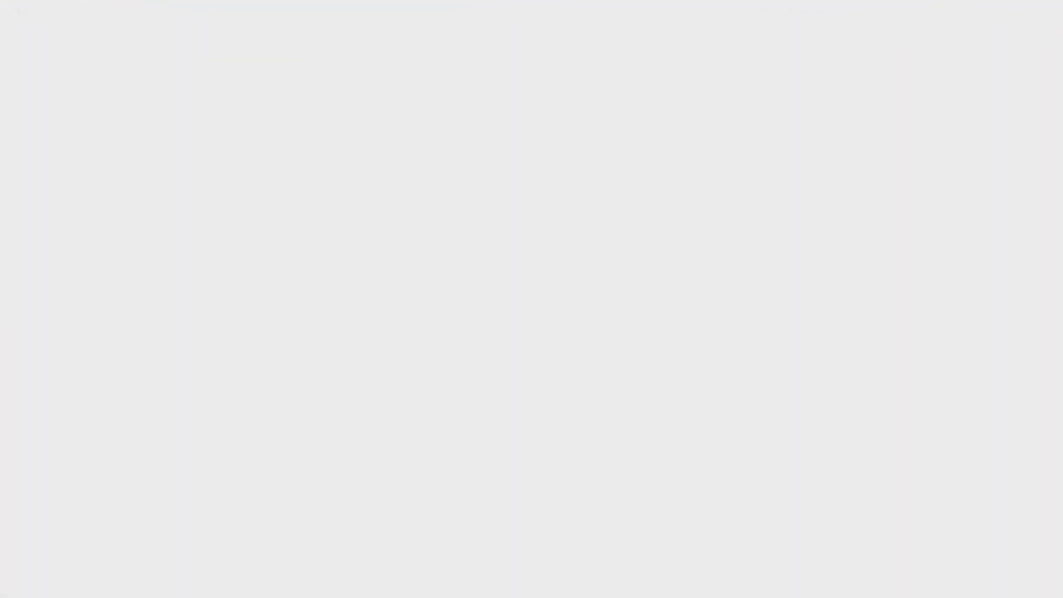